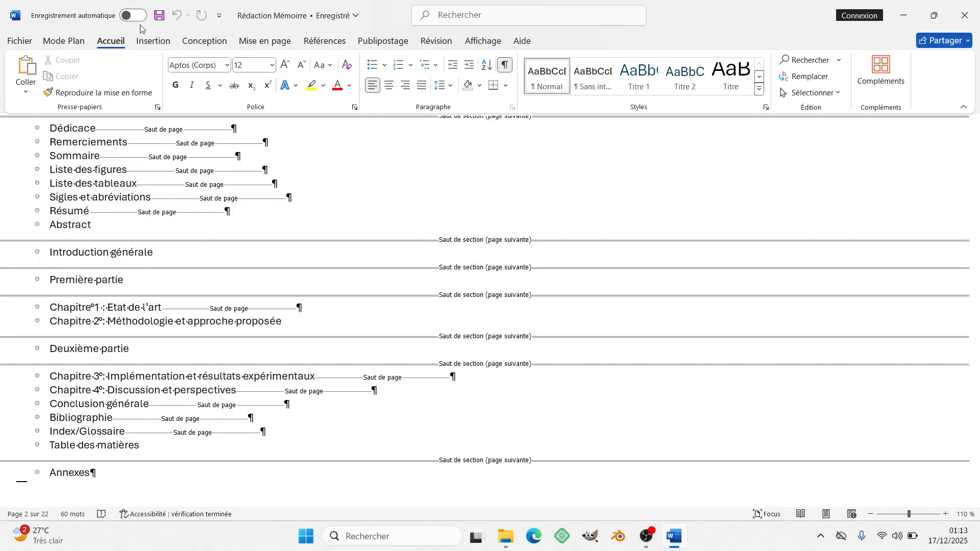
- Review the preset margin options available for the document
{"action": "left_click", "coordinate": [262, 40]}
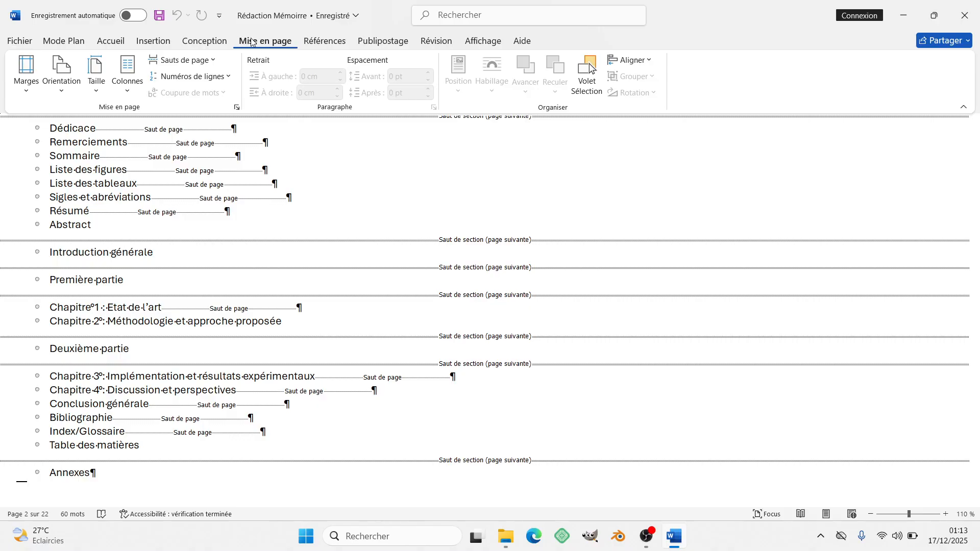
{"action": "left_click", "coordinate": [31, 95]}
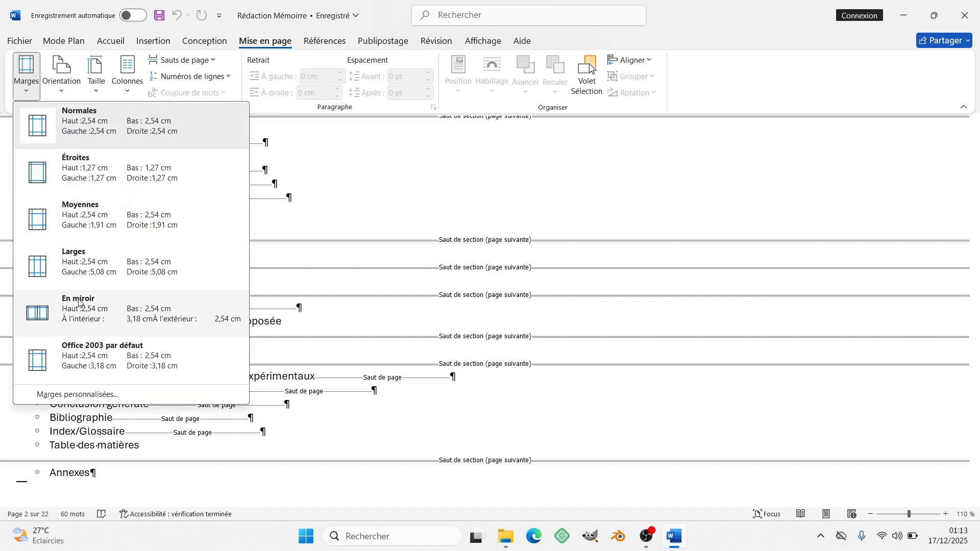
{"action": "left_click", "coordinate": [510, 133]}
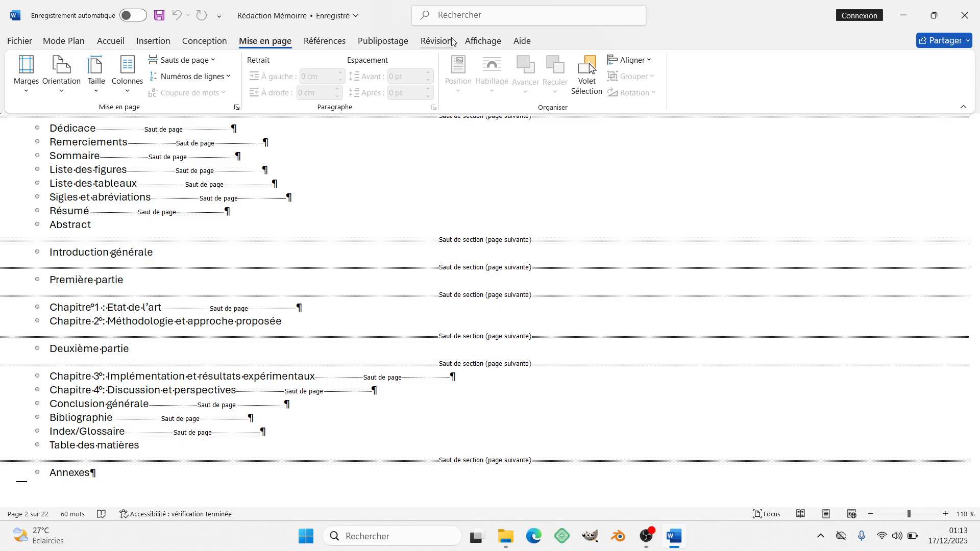
- Display the document in Page view and examine the custom margin settings for the current section
{"action": "left_click", "coordinate": [478, 42]}
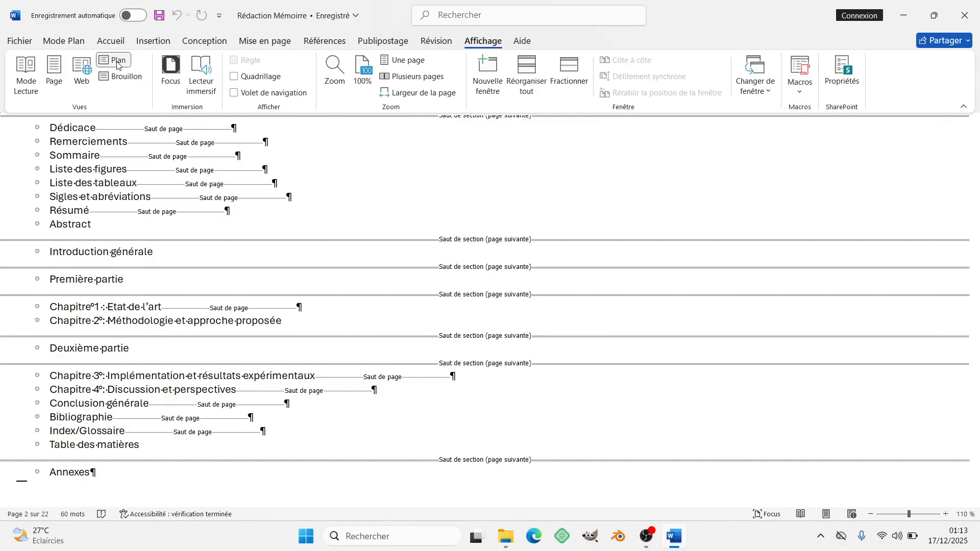
{"action": "left_click", "coordinate": [53, 74]}
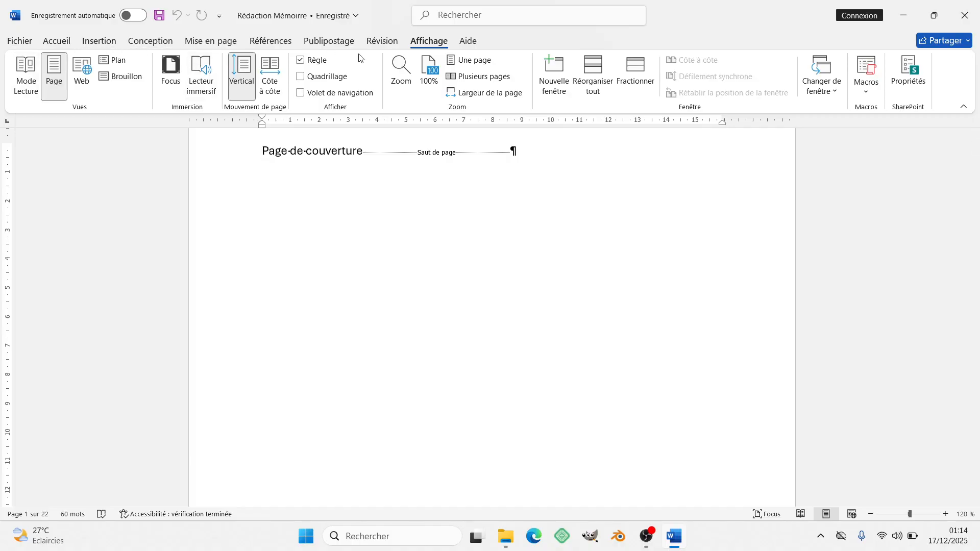
{"action": "left_click", "coordinate": [230, 41]}
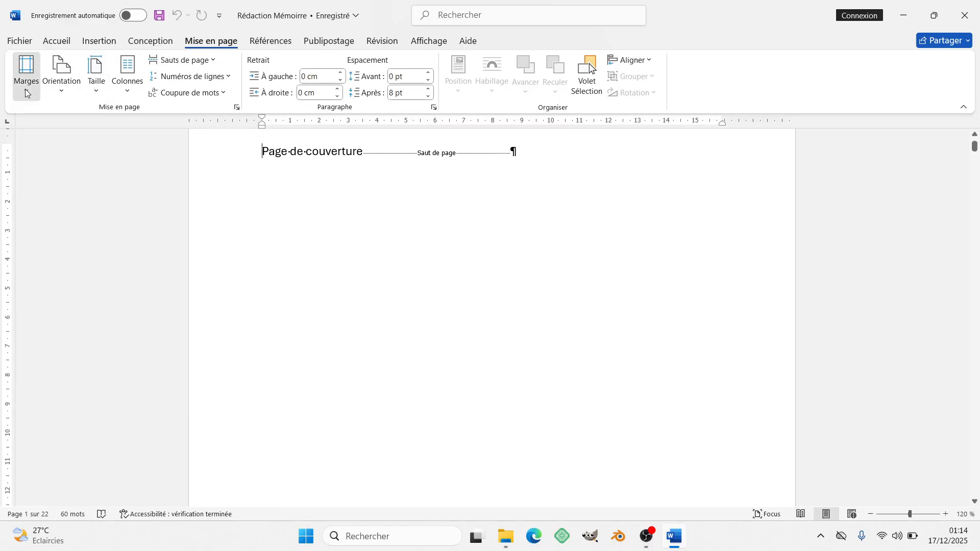
{"action": "left_click", "coordinate": [26, 82]}
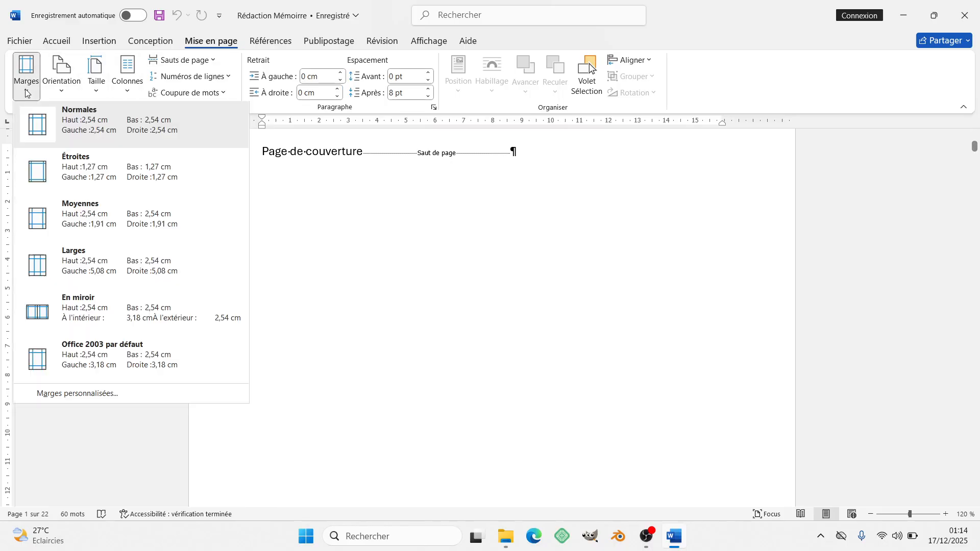
{"action": "left_click", "coordinate": [52, 393]}
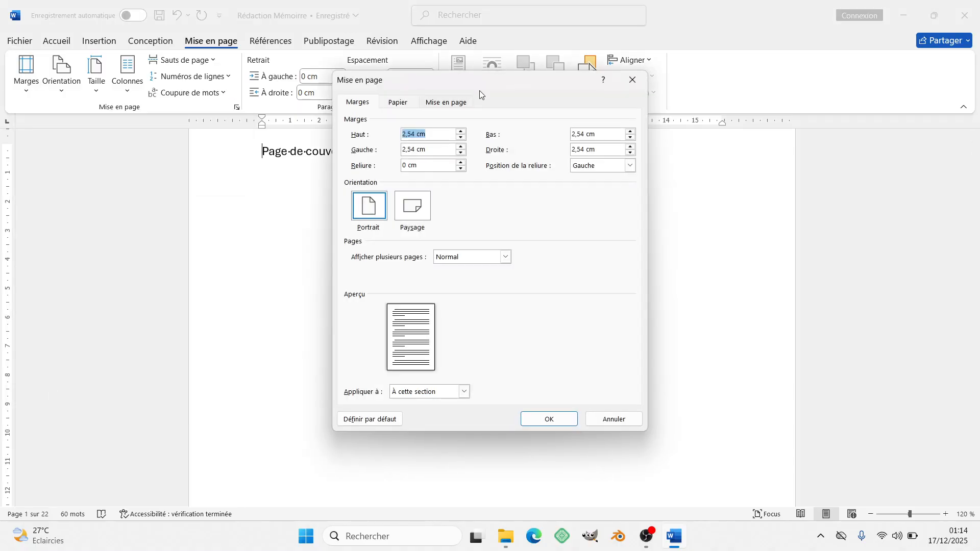
{"action": "left_click_drag", "start_coordinate": [512, 81], "coordinate": [764, 127]}
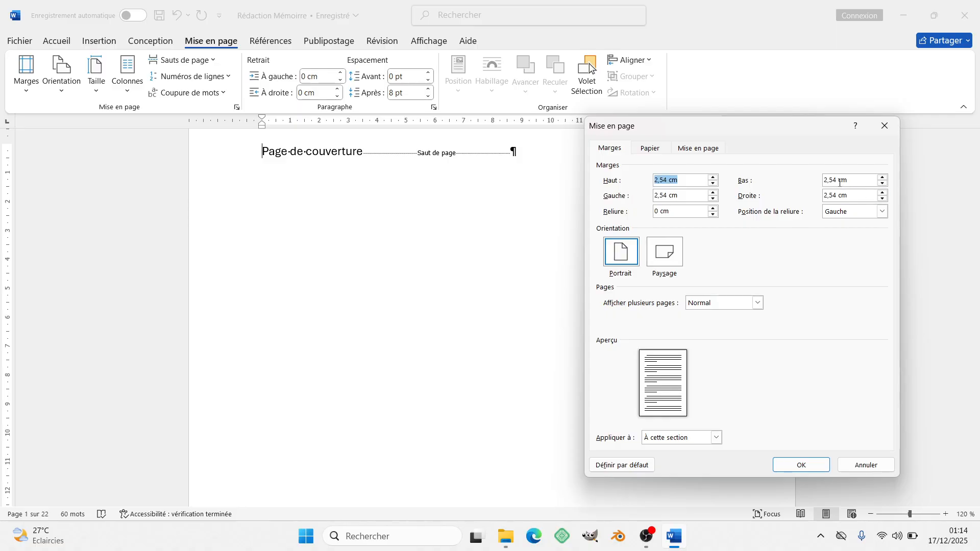
{"action": "left_click", "coordinate": [668, 180]}
{"action": "key", "text": "BackSpace"}
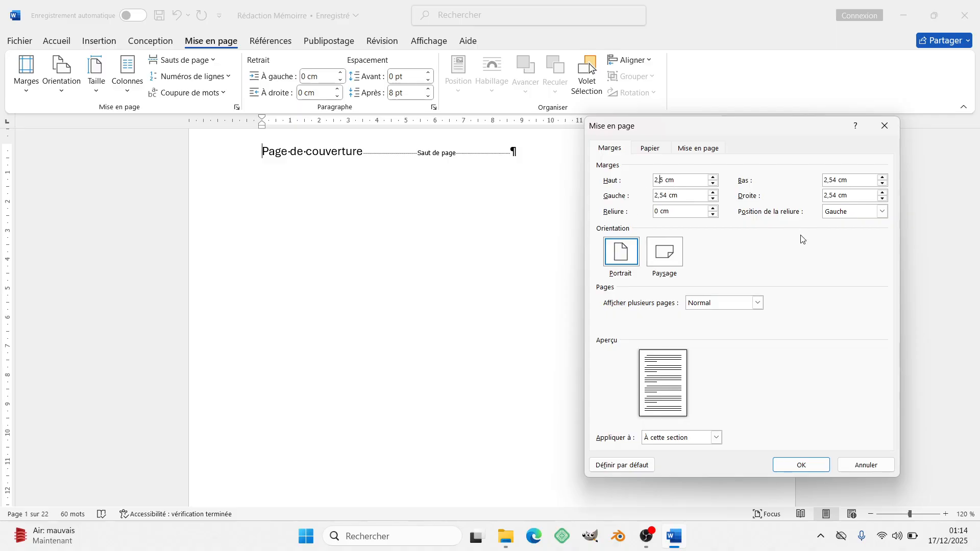
{"action": "type", "text": "4"}
{"action": "left_click", "coordinate": [885, 129]}
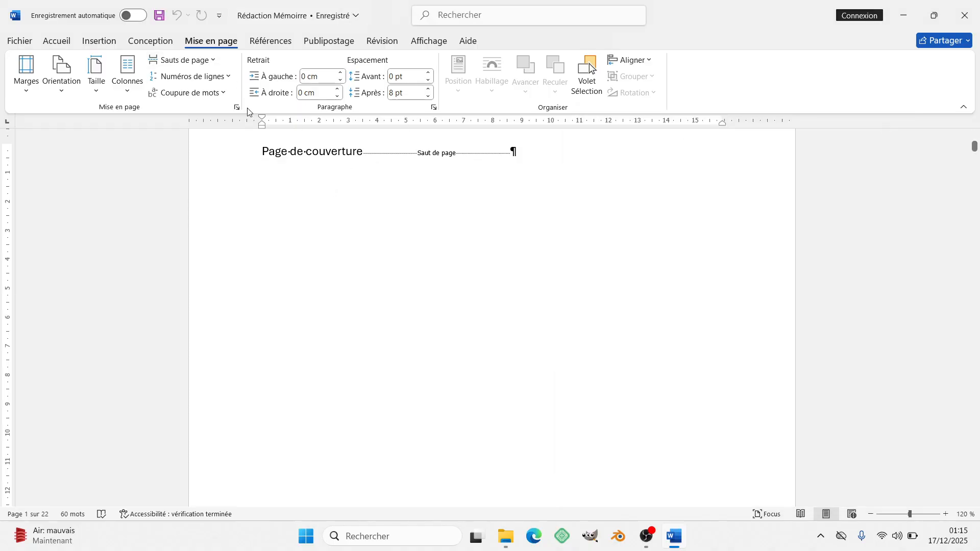
- Return the document to the Plan (outline) view
{"action": "left_click", "coordinate": [428, 42]}
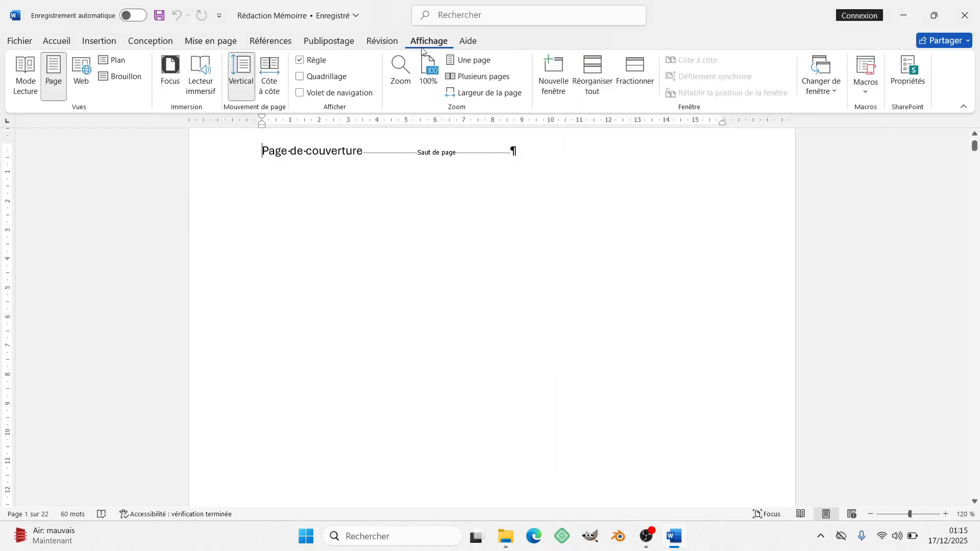
{"action": "left_click", "coordinate": [112, 64]}
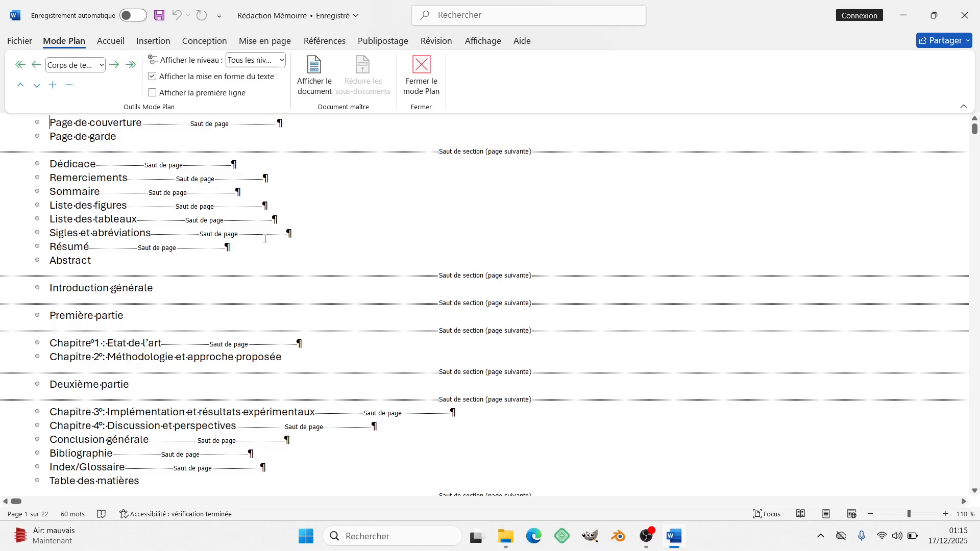
{"action": "left_click", "coordinate": [110, 42]}
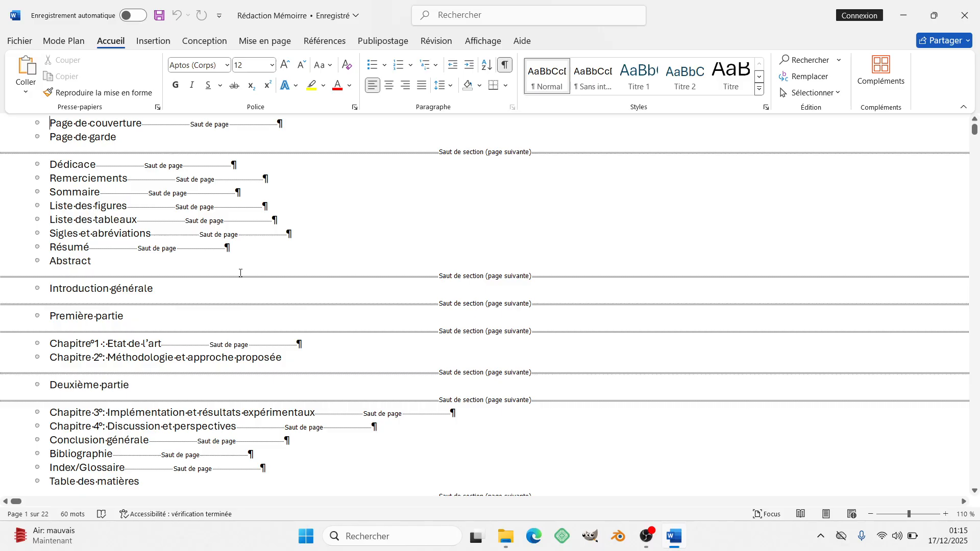
- Try the Titre 1 and Titre styles on the Dédicace line, and restore its Normal style
{"action": "left_click", "coordinate": [83, 166]}
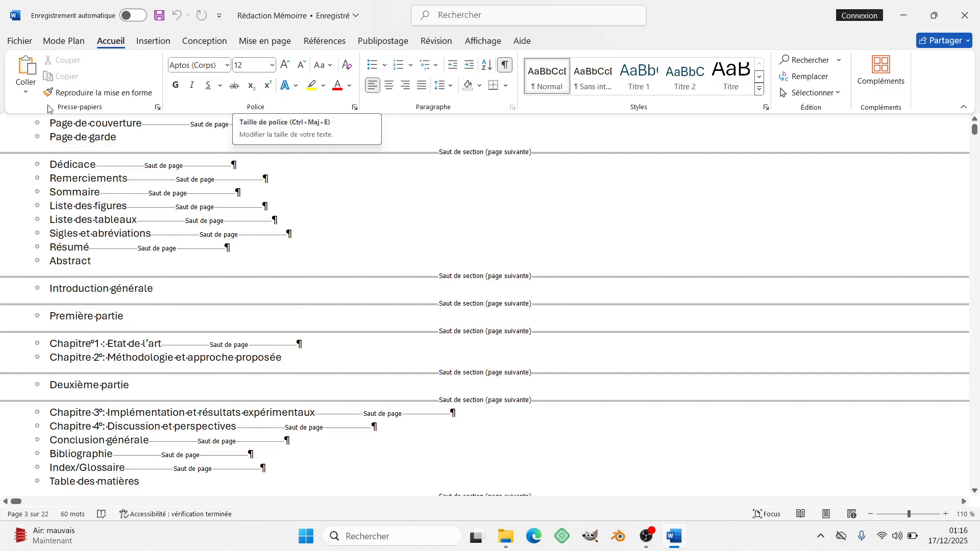
{"action": "left_click", "coordinate": [78, 165]}
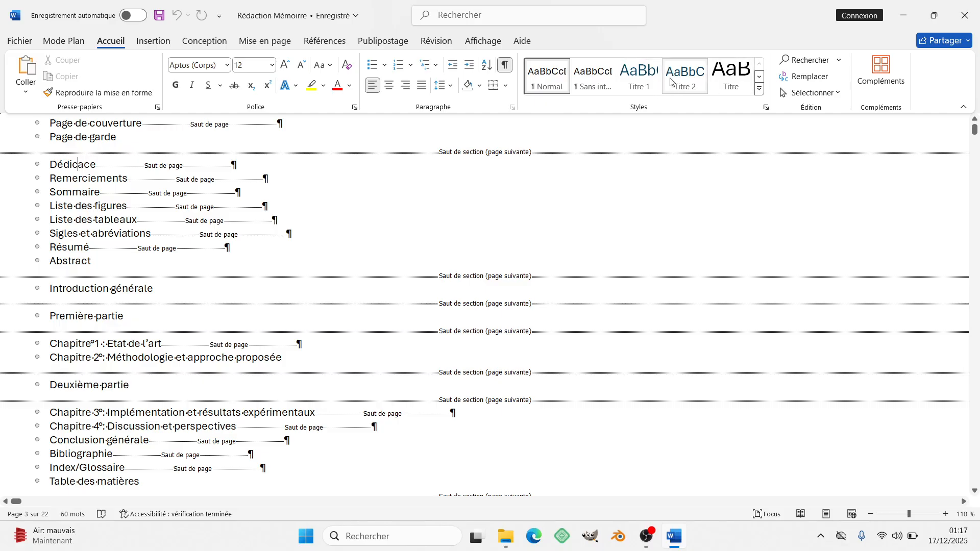
{"action": "left_click", "coordinate": [635, 76]}
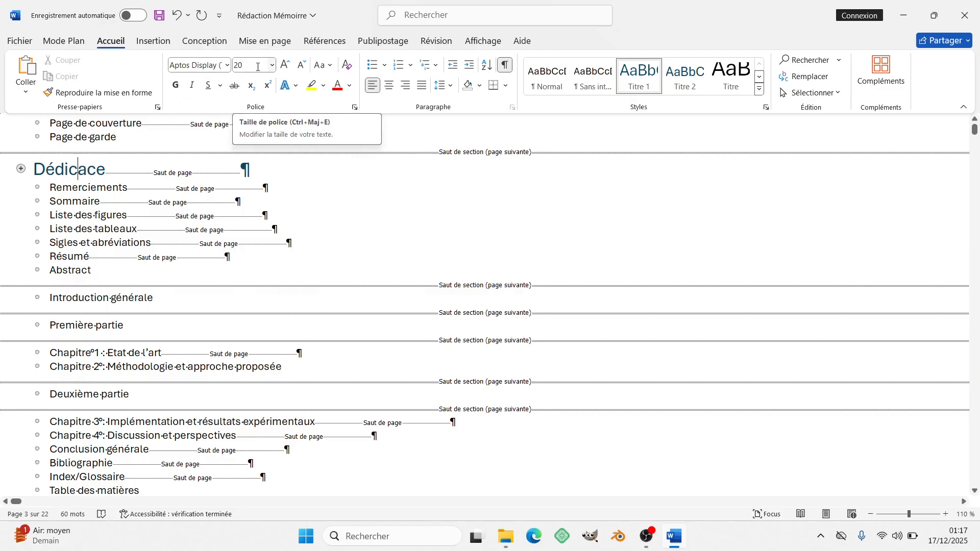
{"action": "left_click", "coordinate": [736, 80]}
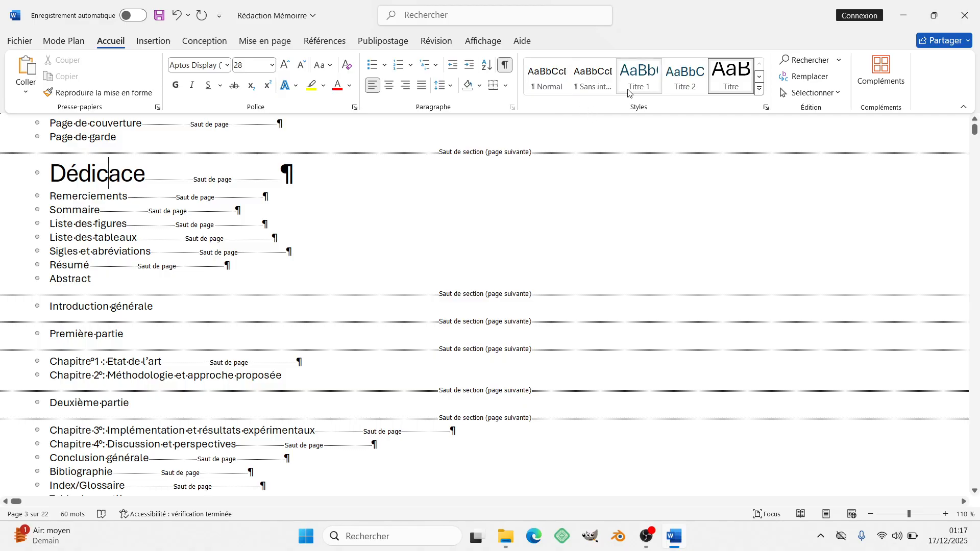
{"action": "left_click", "coordinate": [726, 93]}
{"action": "left_click", "coordinate": [542, 91]}
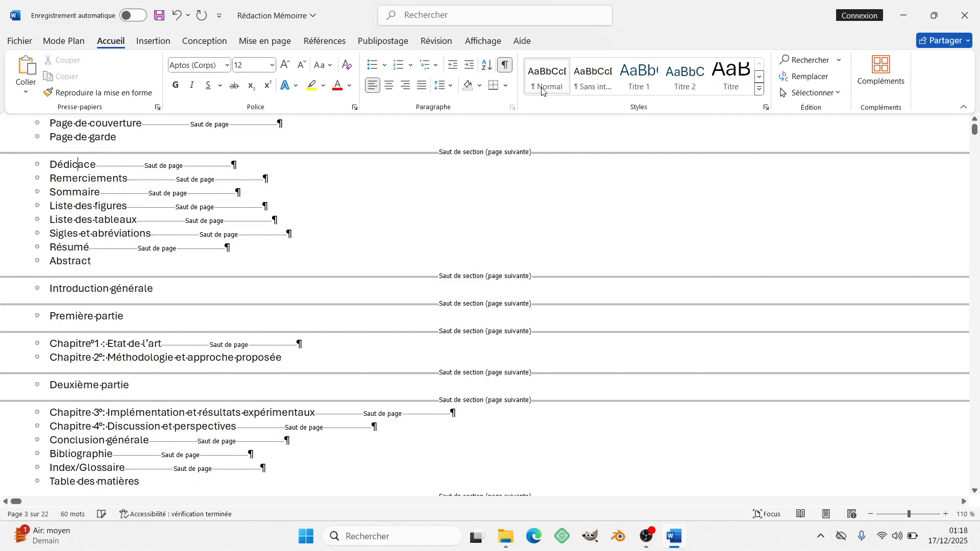
{"action": "left_click", "coordinate": [78, 168]}
- Try the 1., 1.1., 1.1.1. multilevel list on the Première partie line, and undo it
{"action": "left_click", "coordinate": [60, 320]}
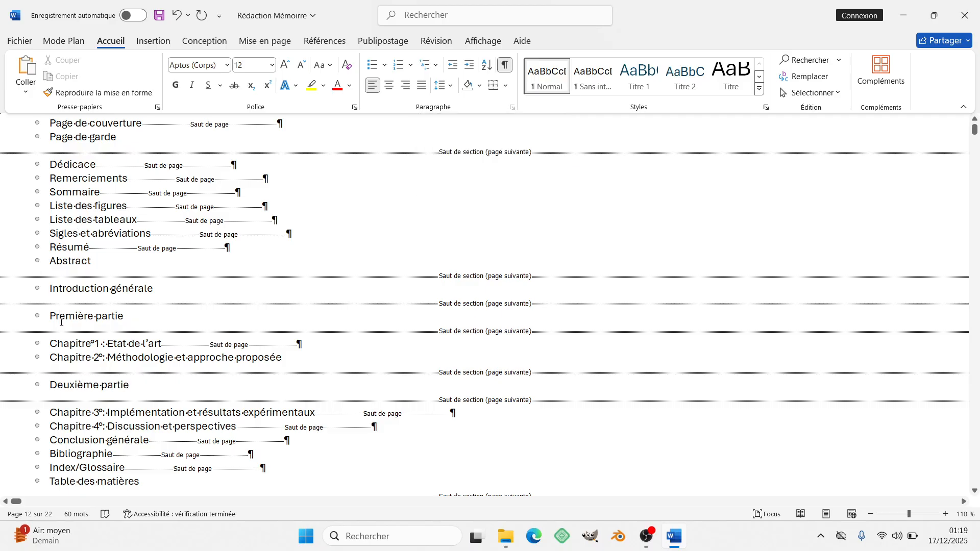
{"action": "left_click", "coordinate": [432, 65]}
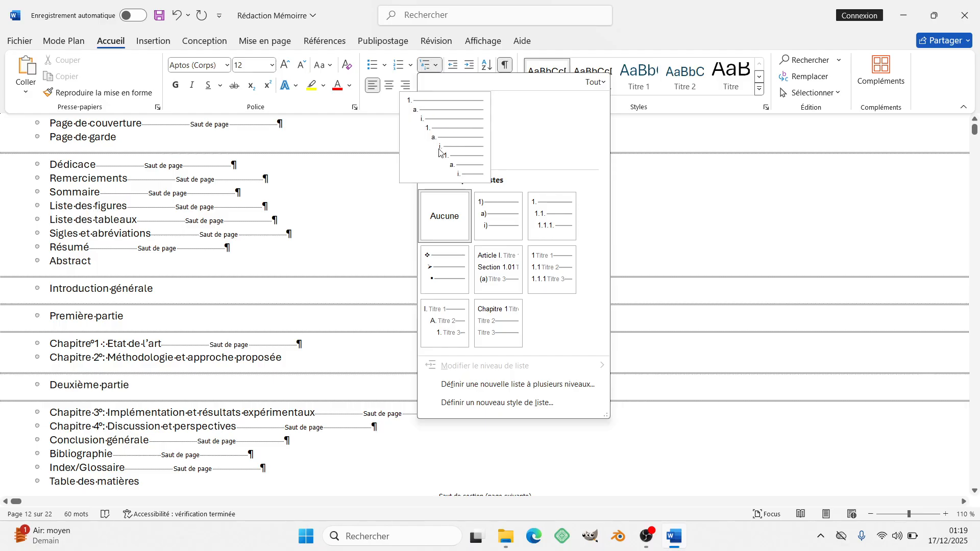
{"action": "mouse_move", "coordinate": [440, 323]}
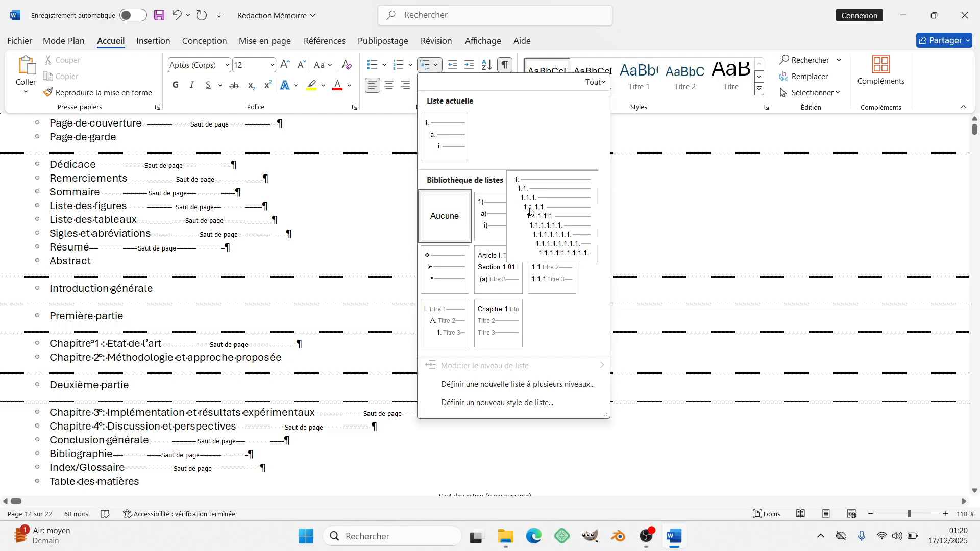
{"action": "left_click", "coordinate": [531, 210]}
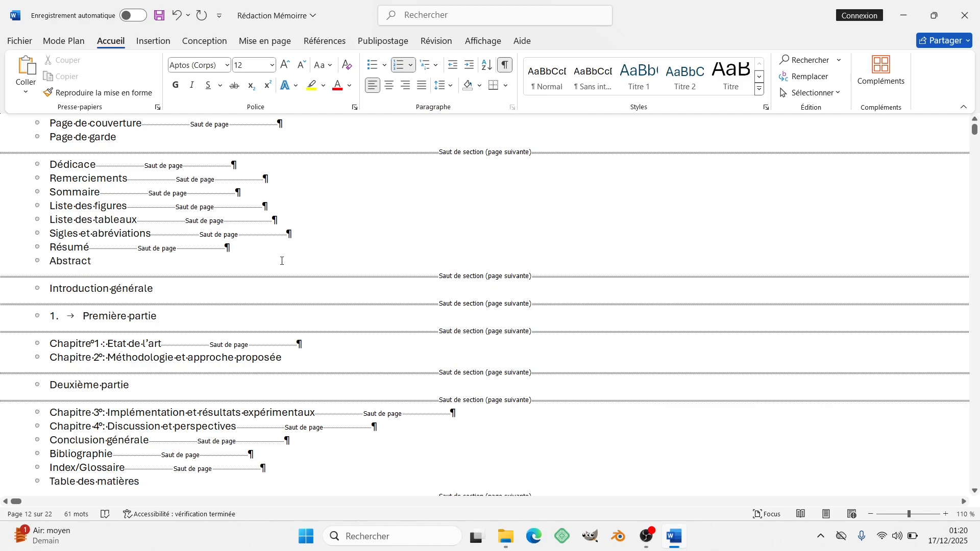
{"action": "key", "text": "ctrl+z"}
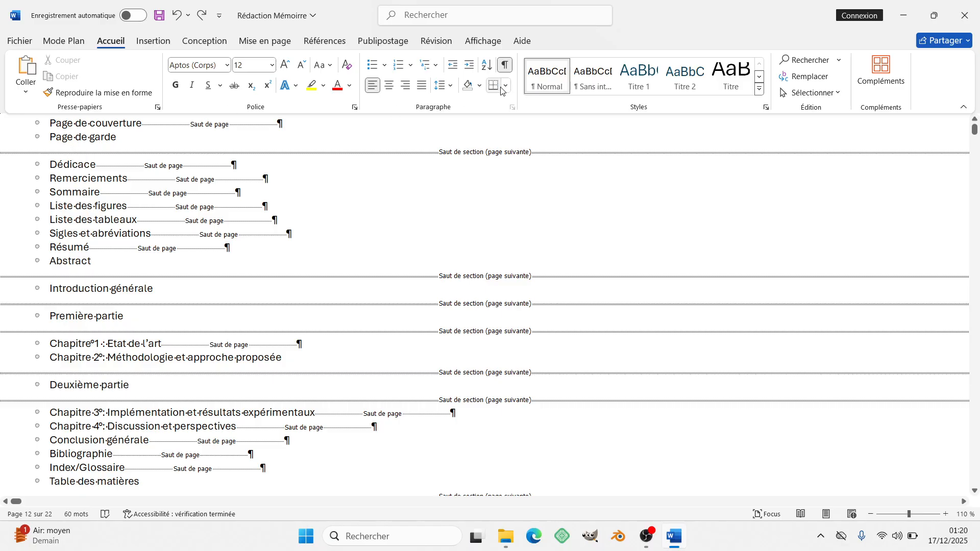
- Begin defining a new multilevel list with level 1's number style set to (aucune) and its number format left empty
{"action": "left_click", "coordinate": [438, 64]}
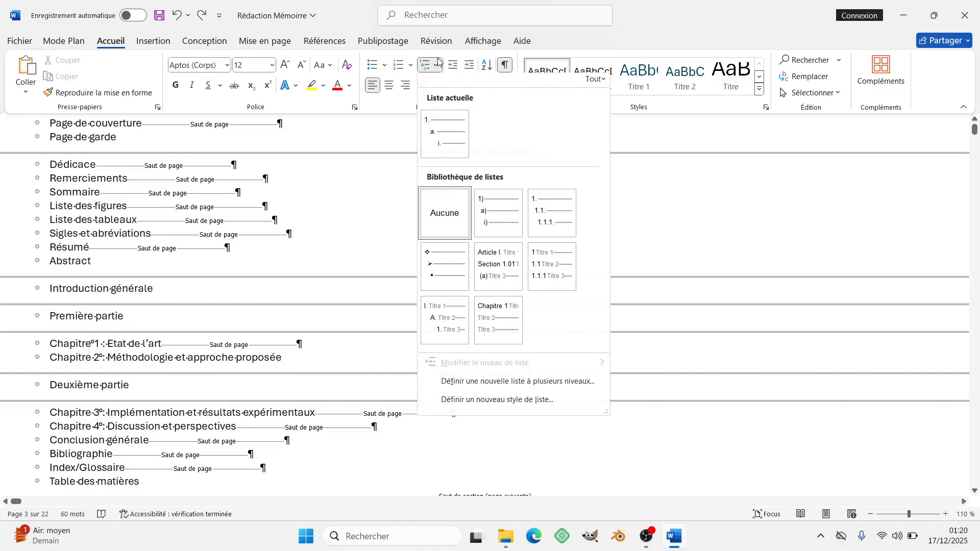
{"action": "left_click", "coordinate": [473, 385]}
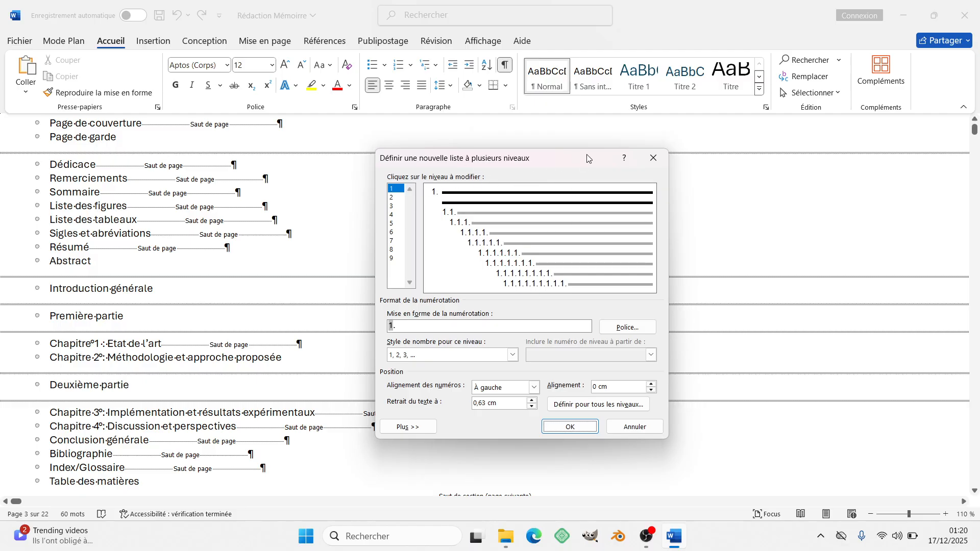
{"action": "left_click_drag", "start_coordinate": [587, 159], "coordinate": [766, 61]}
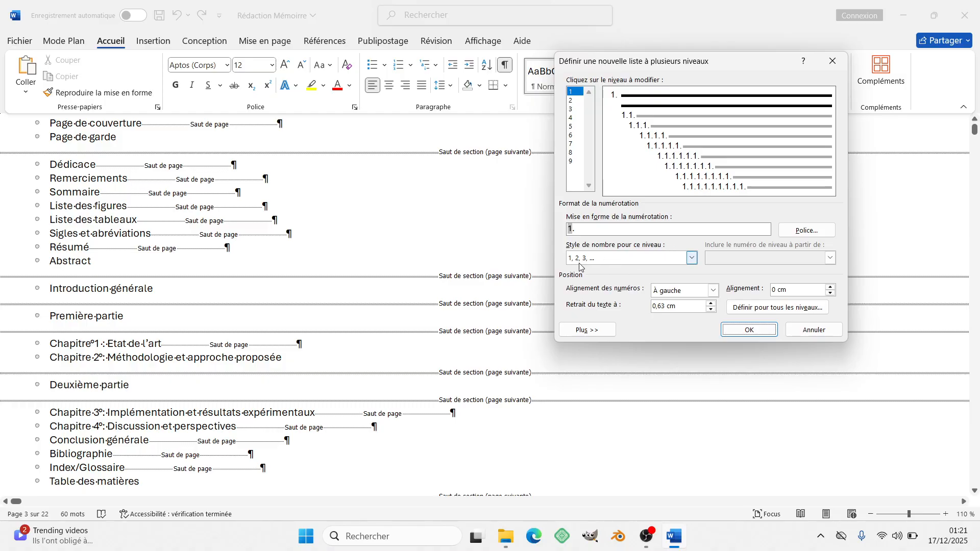
{"action": "left_click", "coordinate": [694, 258]}
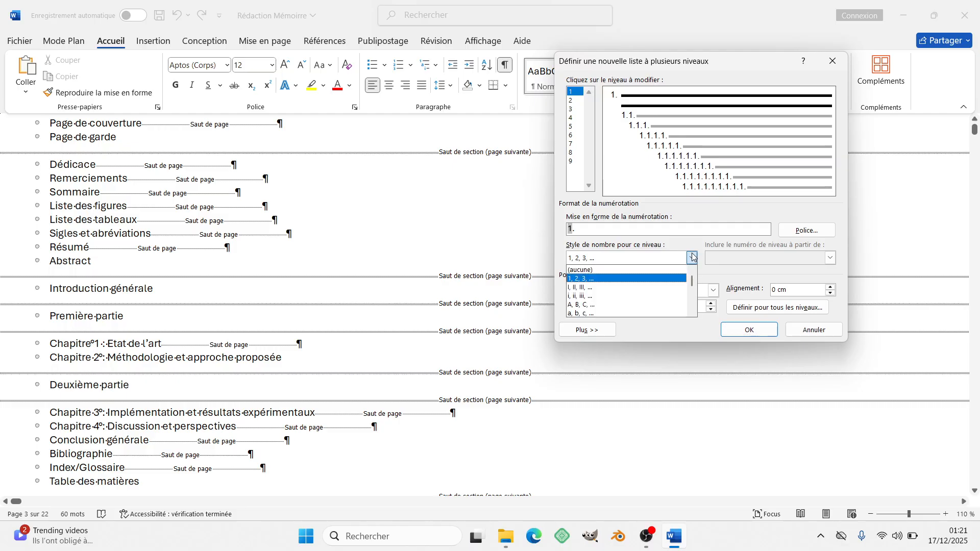
{"action": "left_click", "coordinate": [645, 270]}
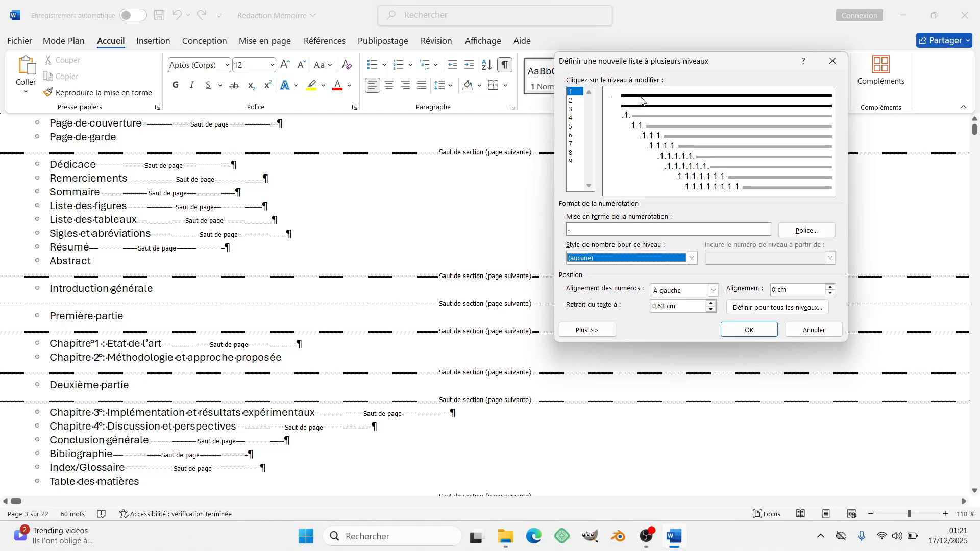
{"action": "left_click", "coordinate": [604, 231]}
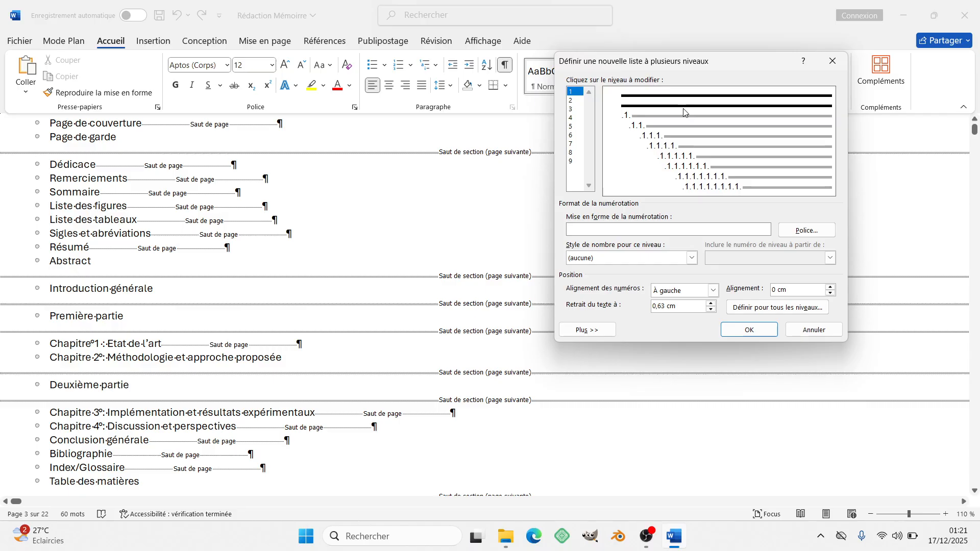
- Set level 1's text indent to 0 cm and link the level to the Titre 1 style
{"action": "left_click", "coordinate": [711, 310]}
{"action": "left_click", "coordinate": [713, 310]}
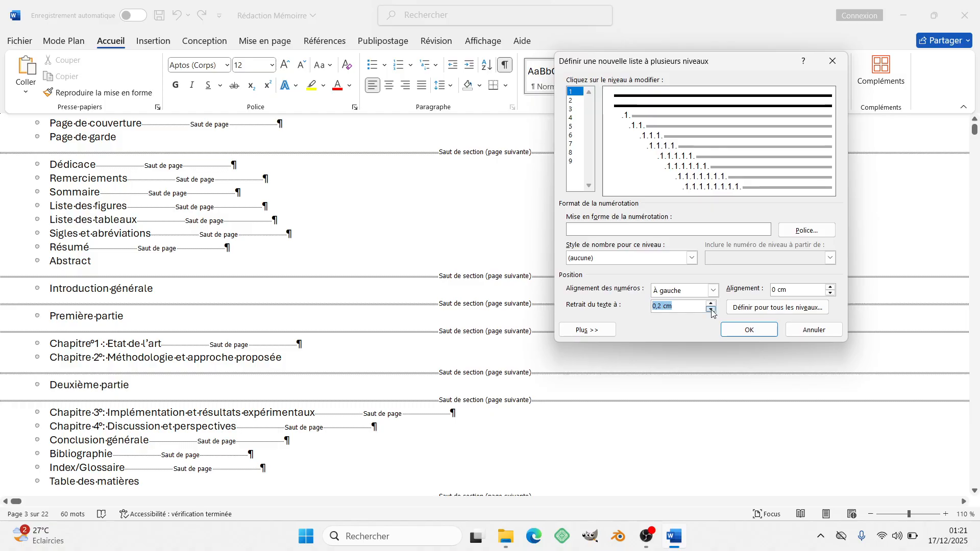
{"action": "left_click", "coordinate": [711, 310]}
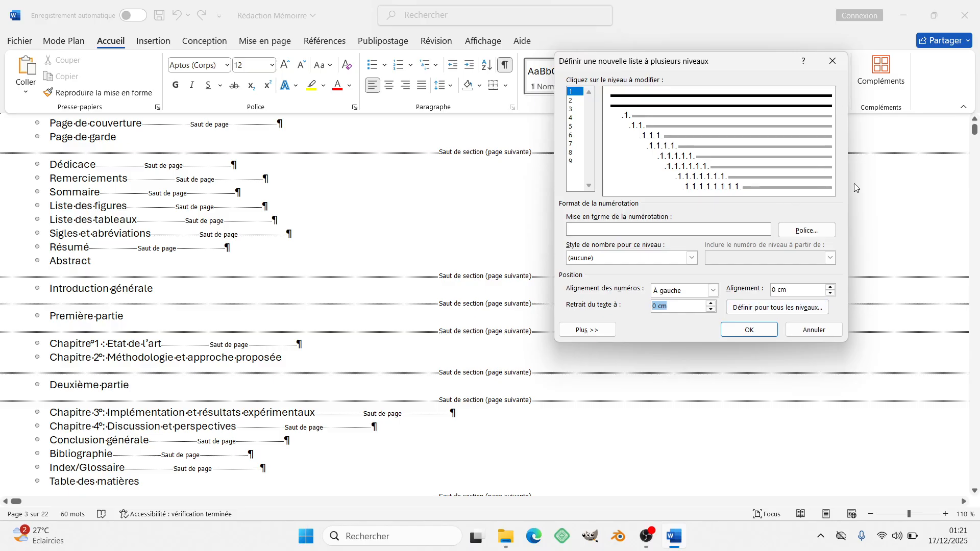
{"action": "left_click", "coordinate": [591, 332]}
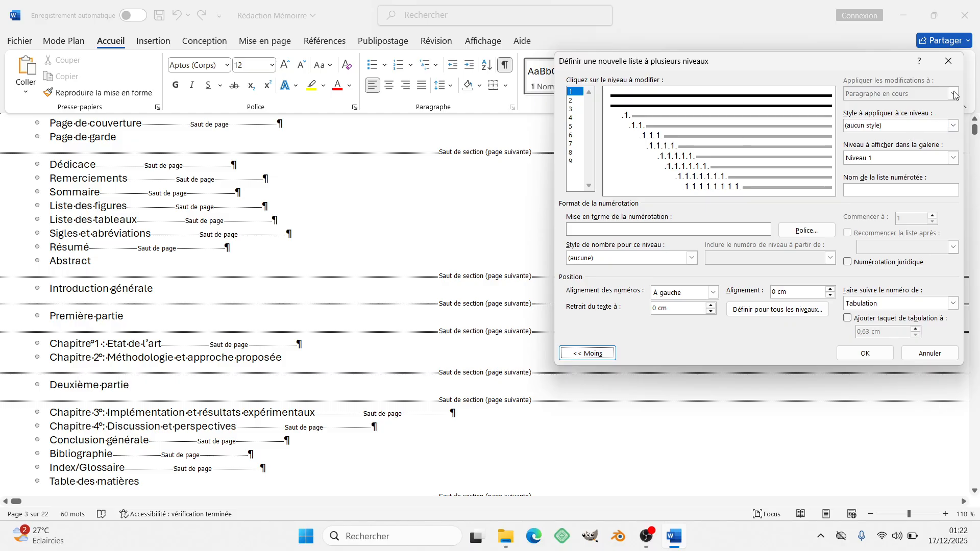
{"action": "left_click", "coordinate": [953, 126]}
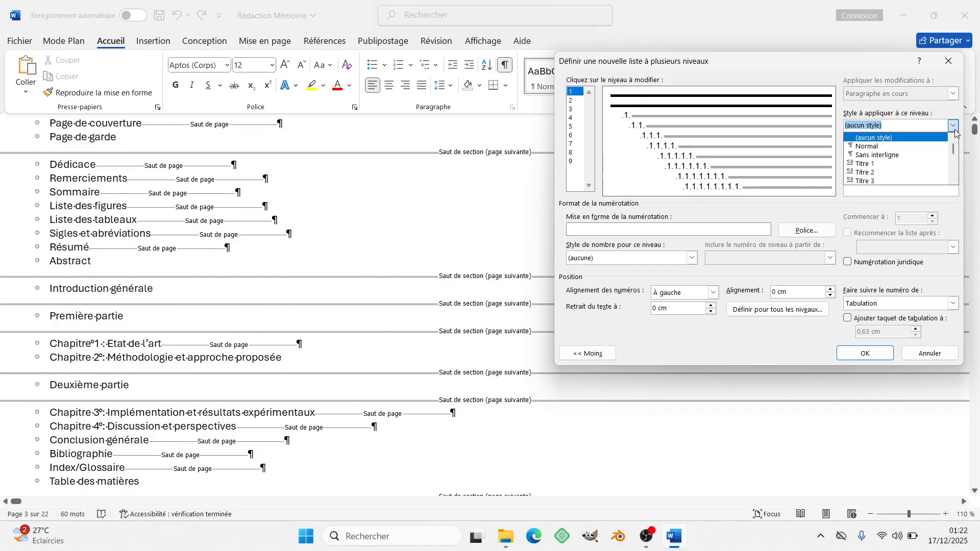
{"action": "left_click", "coordinate": [902, 164]}
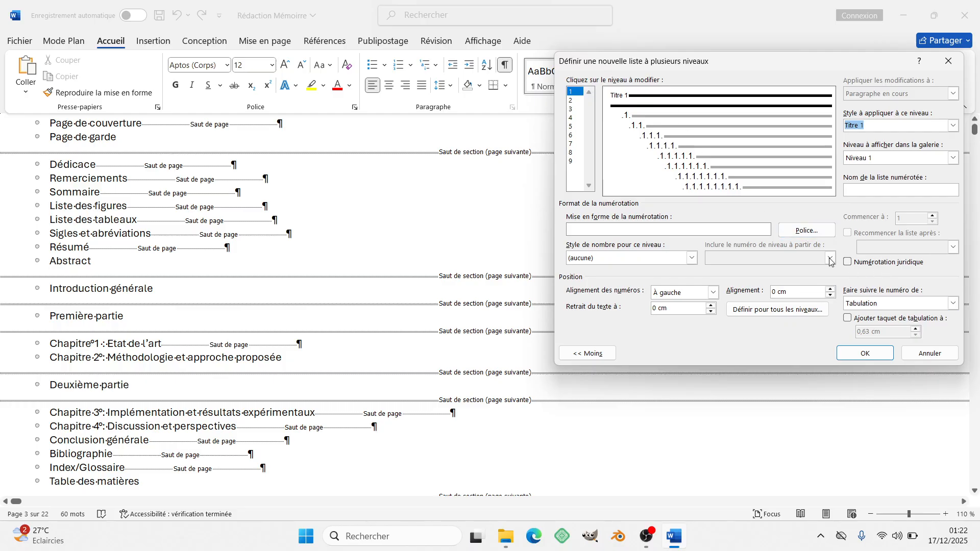
- Set level 1's number to be followed by Rien and its text indent to 0,1 cm
{"action": "left_click", "coordinate": [952, 306]}
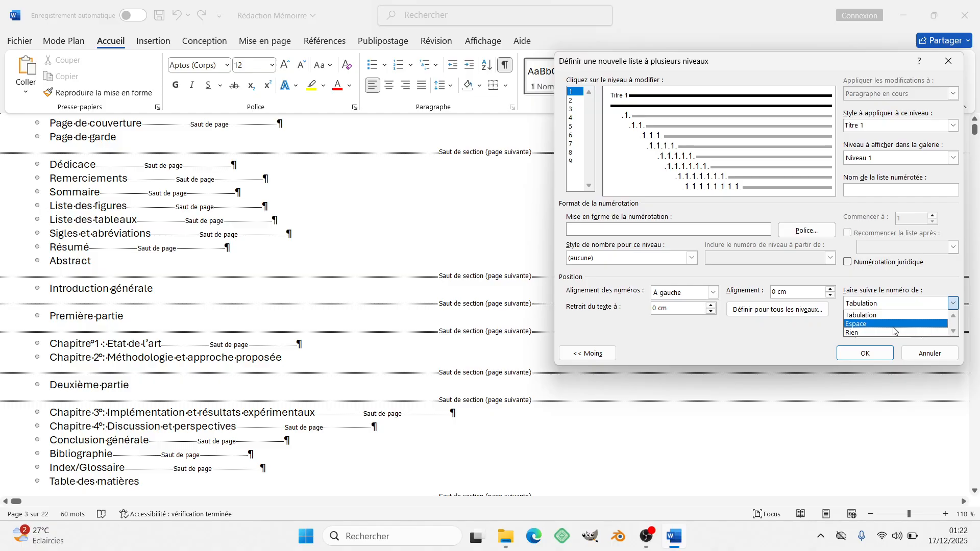
{"action": "left_click", "coordinate": [880, 333]}
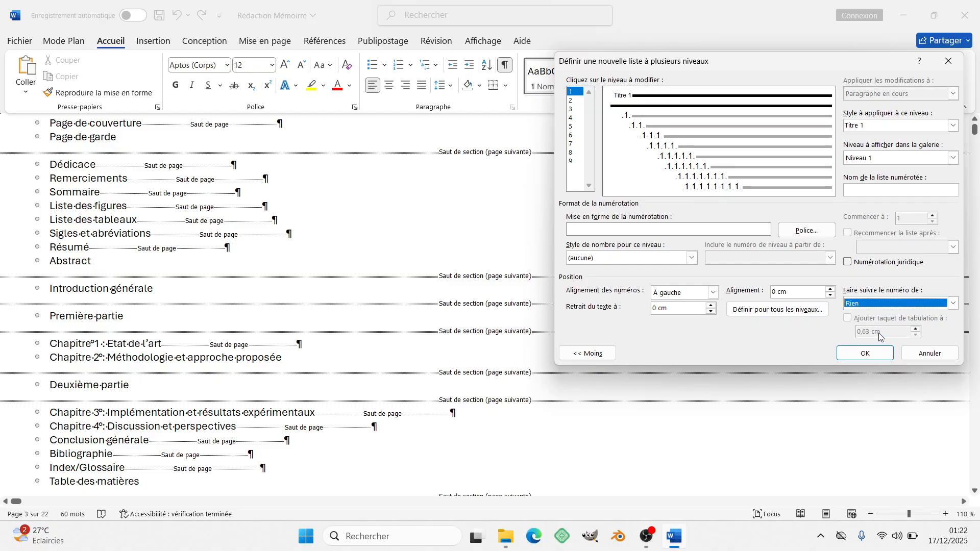
{"action": "left_click", "coordinate": [953, 304]}
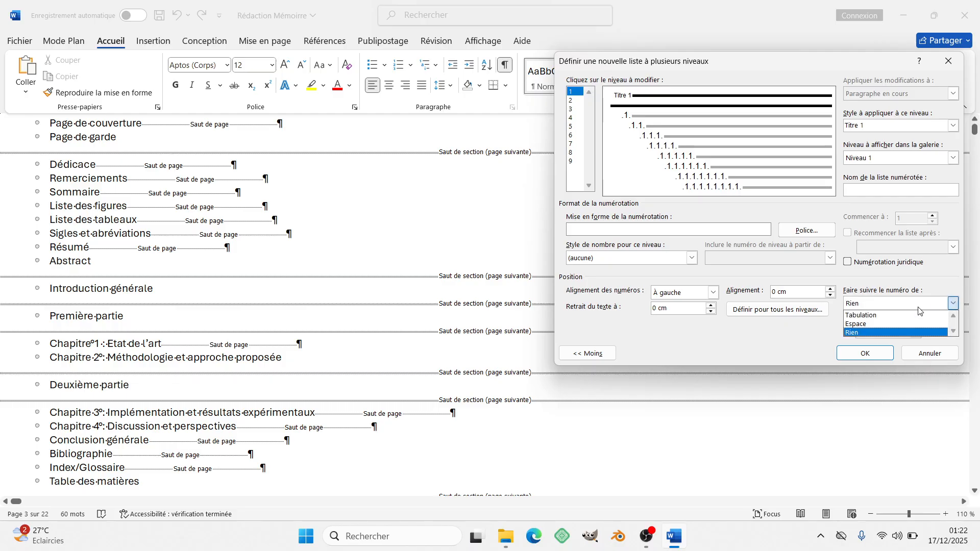
{"action": "left_click", "coordinate": [904, 325]}
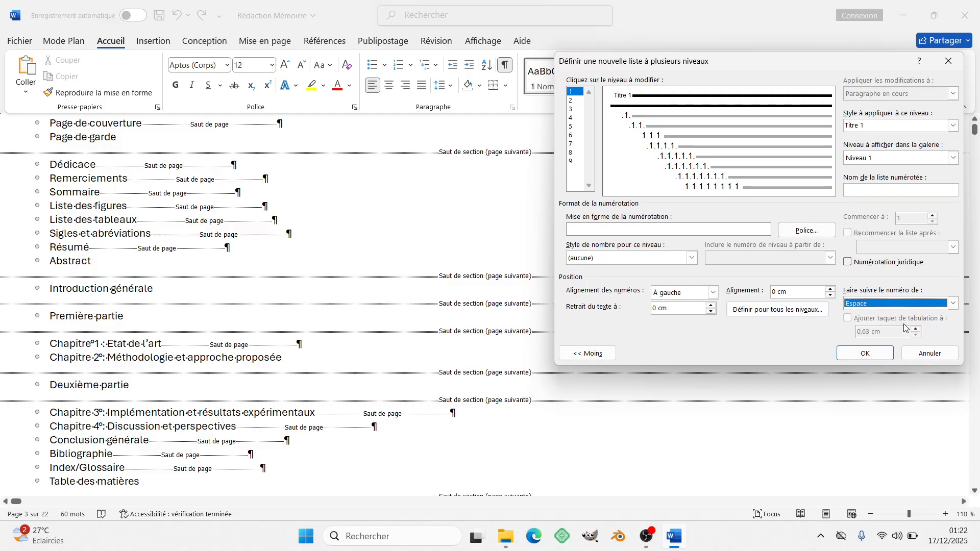
{"action": "left_click", "coordinate": [954, 304]}
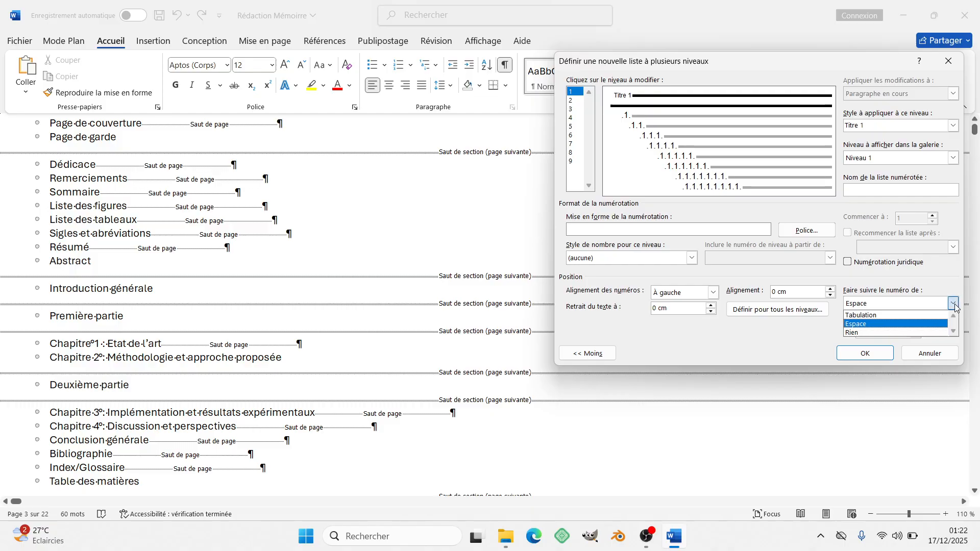
{"action": "left_click", "coordinate": [898, 333]}
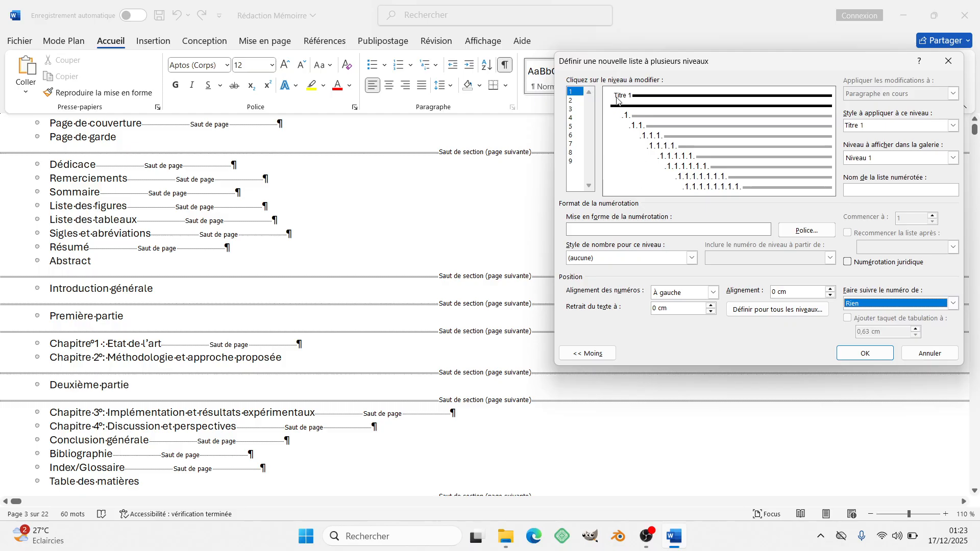
{"action": "left_click", "coordinate": [711, 306]}
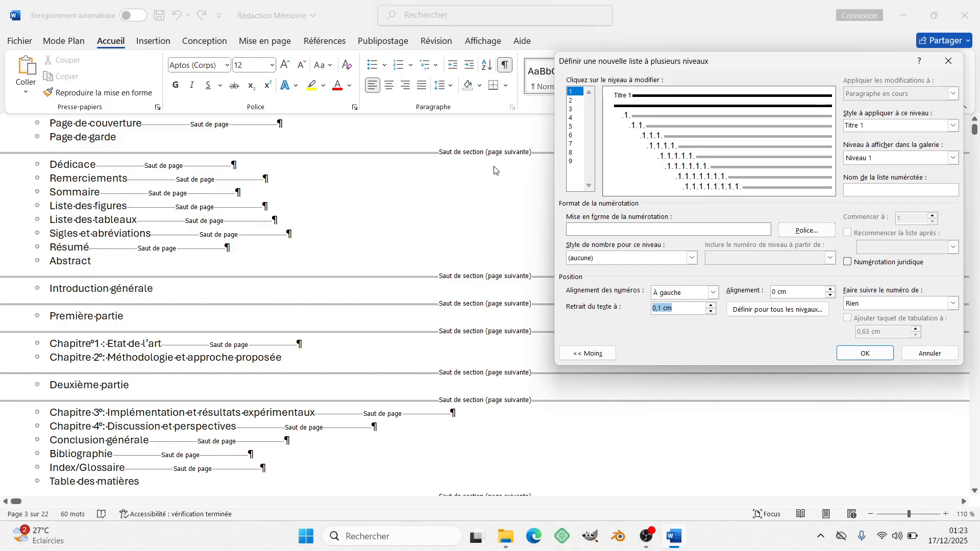
- Give level 2 the number format "1." using the 1, 2, 3, ... style, and link it to the Titre 2 style
{"action": "left_click", "coordinate": [571, 102]}
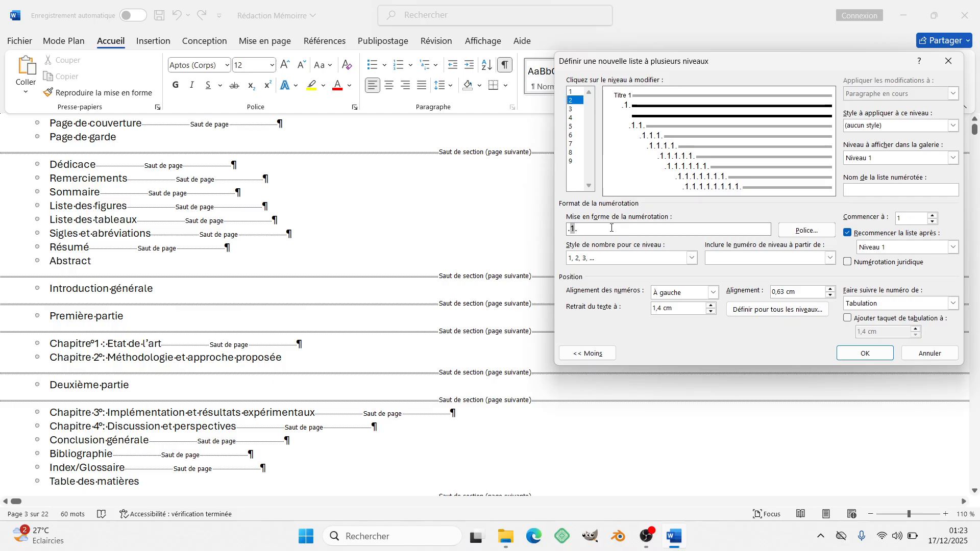
{"action": "key", "text": "BackSpace"}
{"action": "key", "text": "BackSpace"}
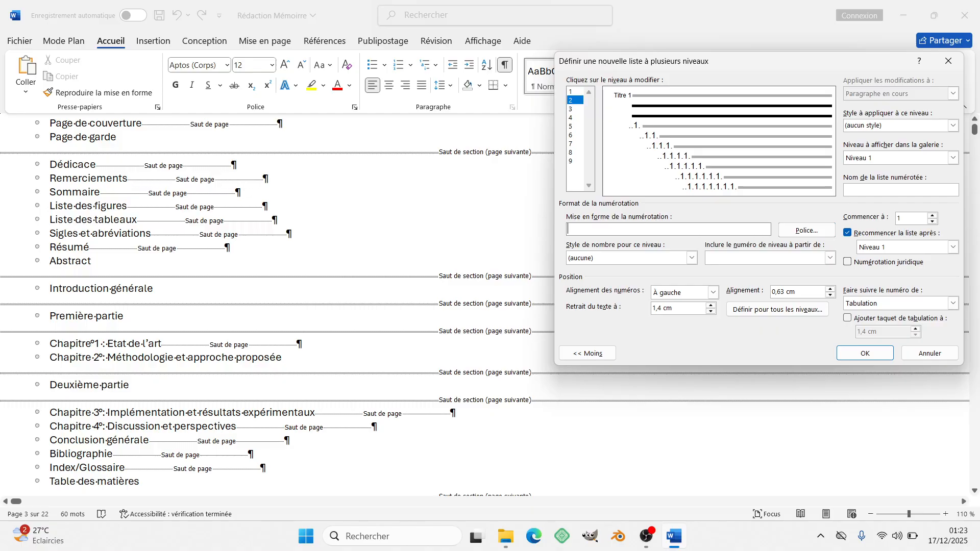
{"action": "left_click", "coordinate": [690, 259]}
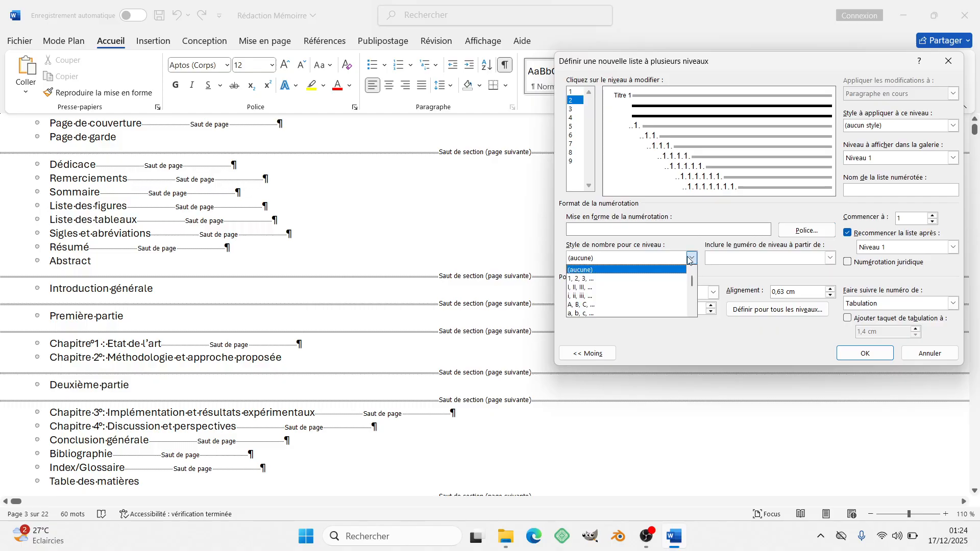
{"action": "left_click", "coordinate": [625, 279]}
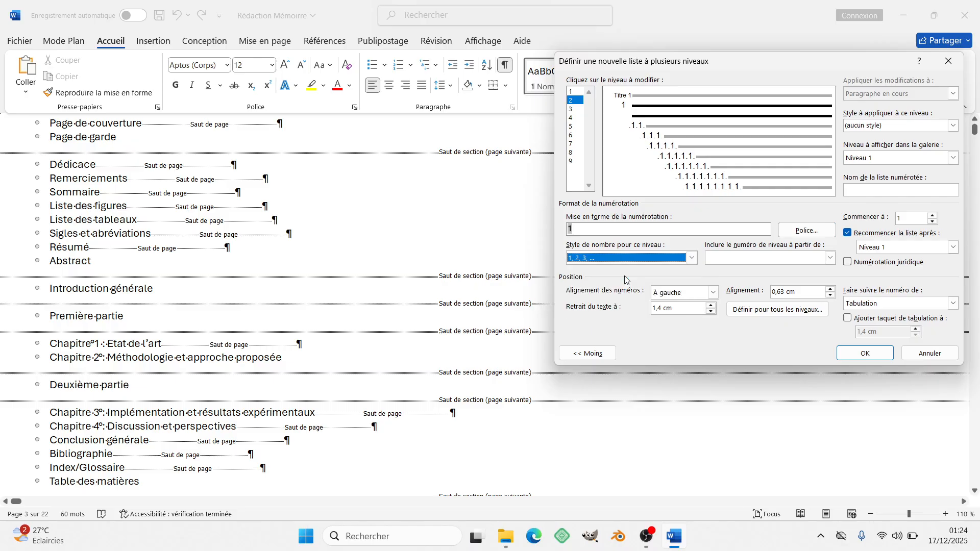
{"action": "left_click", "coordinate": [649, 229]}
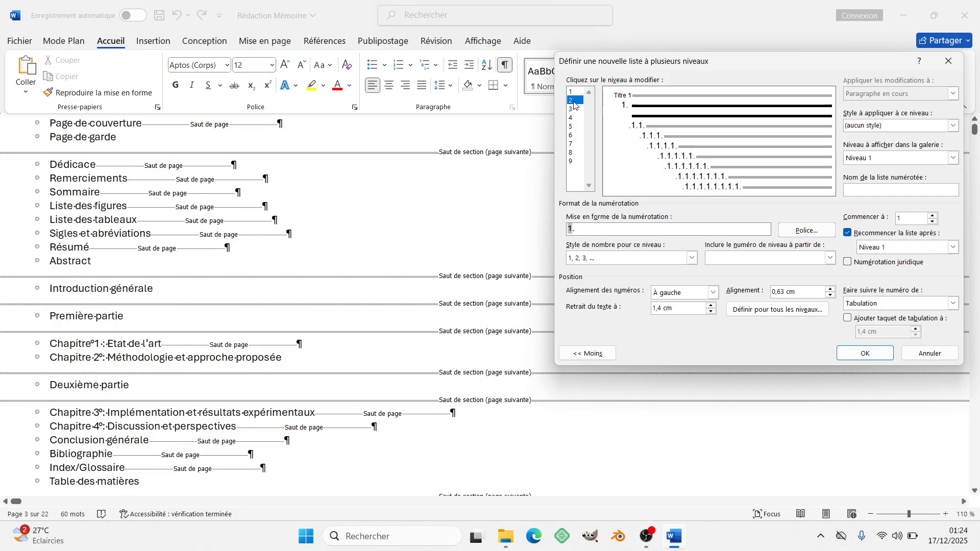
{"action": "left_click", "coordinate": [953, 125]}
{"action": "left_click", "coordinate": [917, 175]}
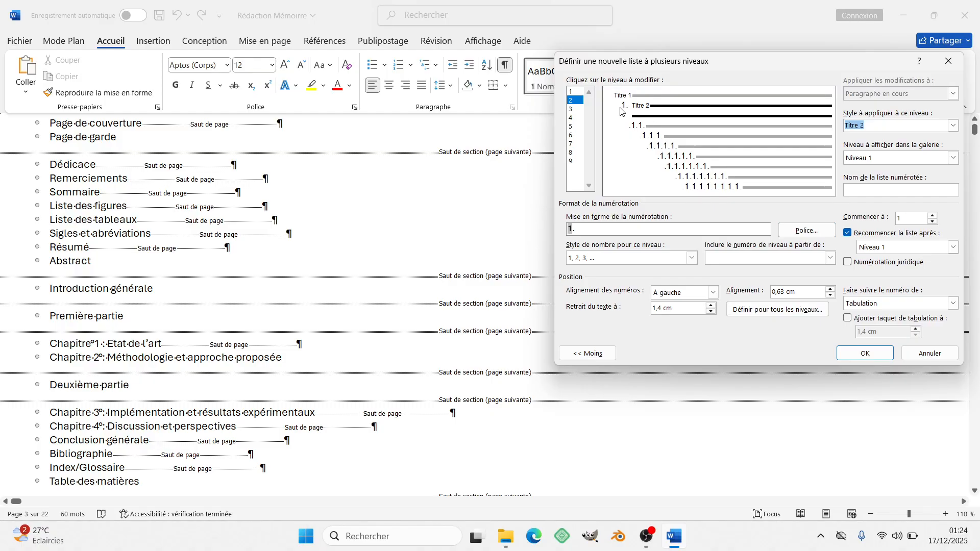
- Set level 2's number alignment to 0 cm and its text indent to 0,4 cm
{"action": "left_click", "coordinate": [831, 295]}
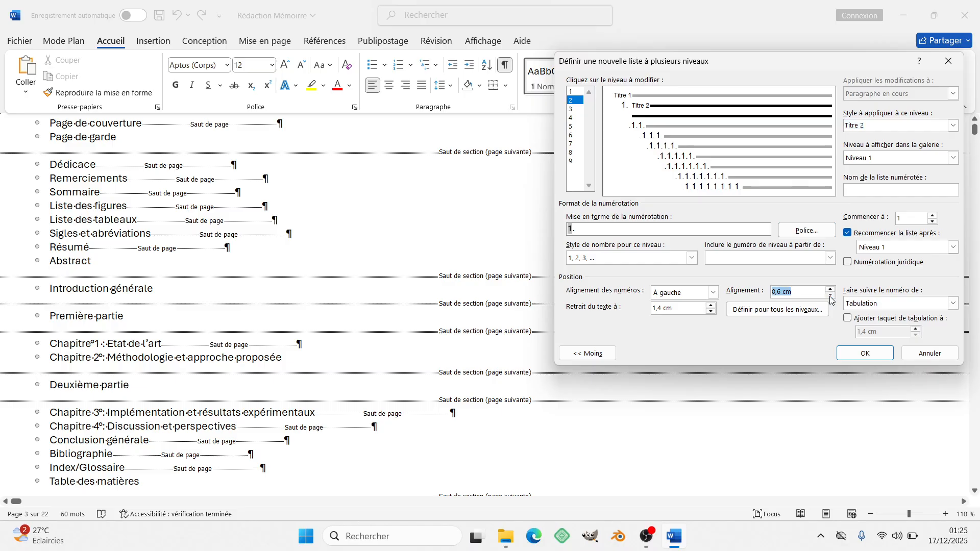
{"action": "left_click", "coordinate": [830, 295]}
{"action": "left_click", "coordinate": [831, 295]}
{"action": "left_click", "coordinate": [830, 296]}
{"action": "left_click", "coordinate": [712, 311]}
{"action": "left_click", "coordinate": [711, 311]}
{"action": "left_click", "coordinate": [712, 311]}
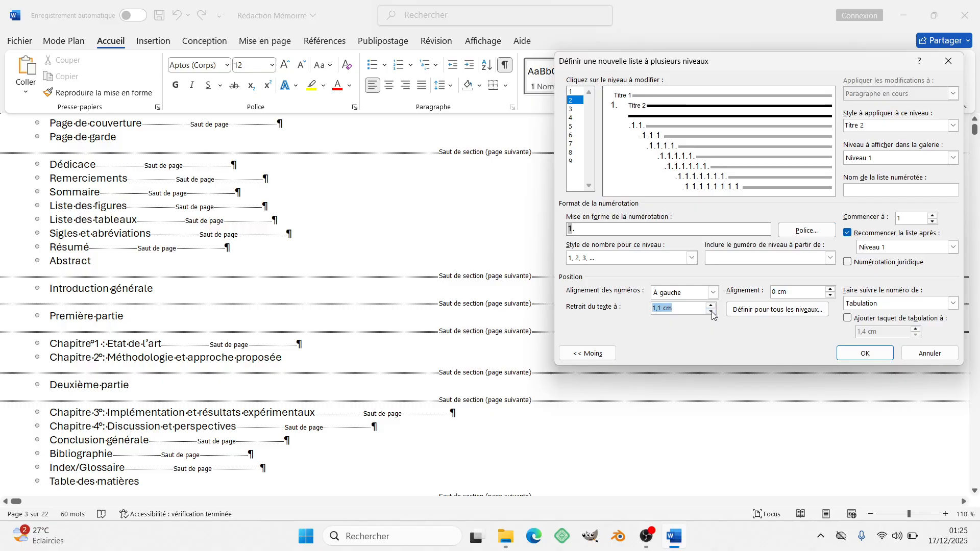
{"action": "left_click", "coordinate": [711, 311]}
{"action": "left_click", "coordinate": [711, 311]}
{"action": "left_click", "coordinate": [711, 311]}
{"action": "left_click", "coordinate": [712, 311]}
{"action": "left_click", "coordinate": [711, 312]}
{"action": "left_click", "coordinate": [711, 311]}
{"action": "left_click", "coordinate": [711, 312]}
{"action": "left_click", "coordinate": [711, 312]}
{"action": "left_click", "coordinate": [711, 311]}
{"action": "left_click", "coordinate": [711, 312]}
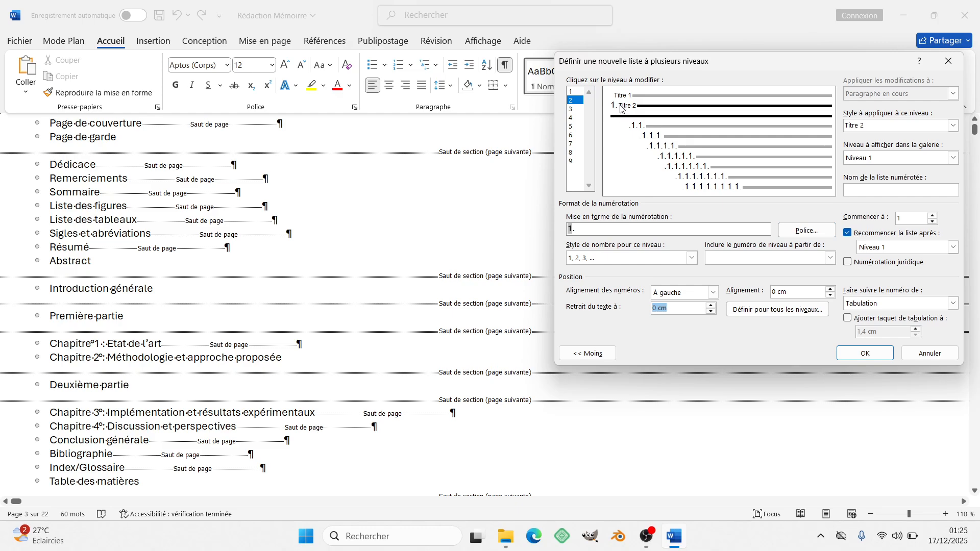
{"action": "left_click", "coordinate": [711, 306]}
{"action": "left_click", "coordinate": [711, 306]}
{"action": "left_click", "coordinate": [711, 306]}
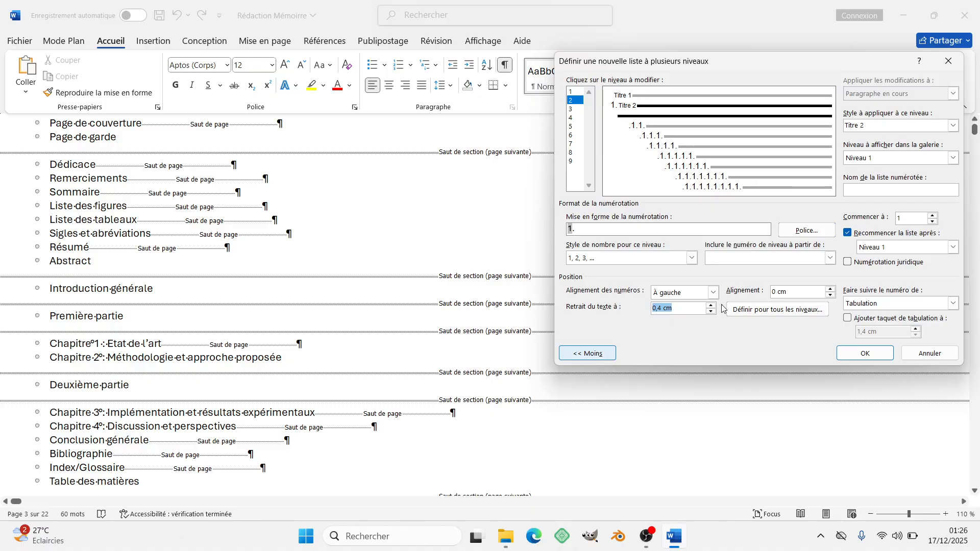
- Turn off level 2's restart after Niveau 1, and space its number with Espace and a 0,6 cm text indent
{"action": "left_click", "coordinate": [847, 233]}
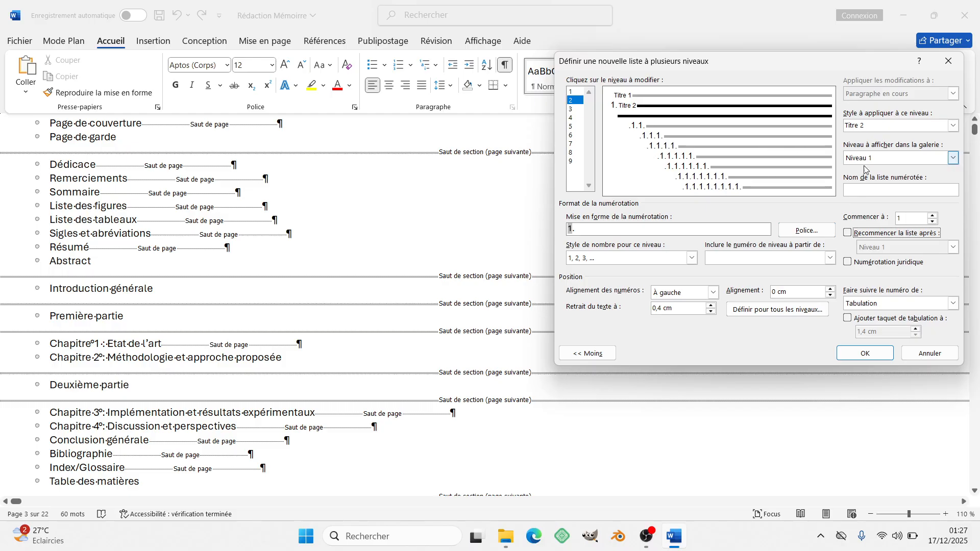
{"action": "left_click", "coordinate": [954, 305]}
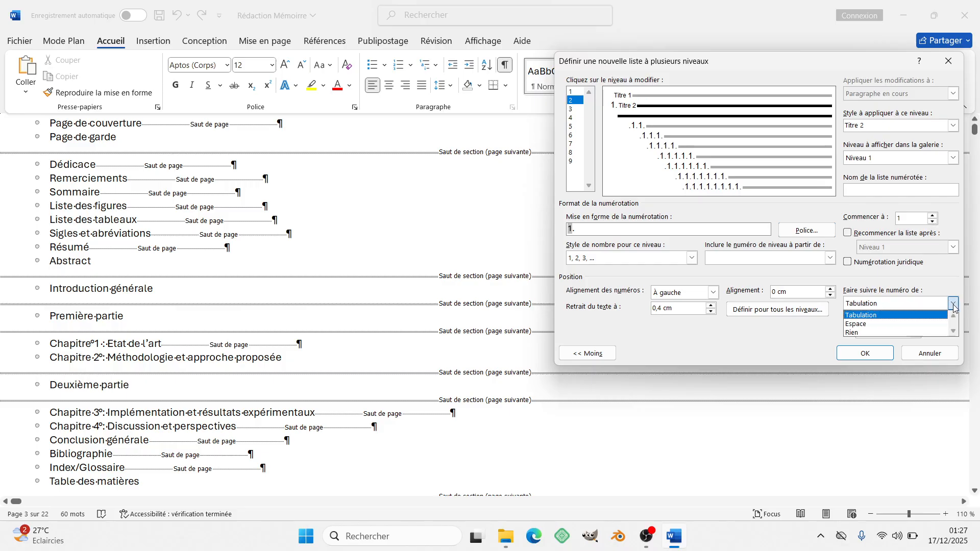
{"action": "left_click", "coordinate": [912, 327]}
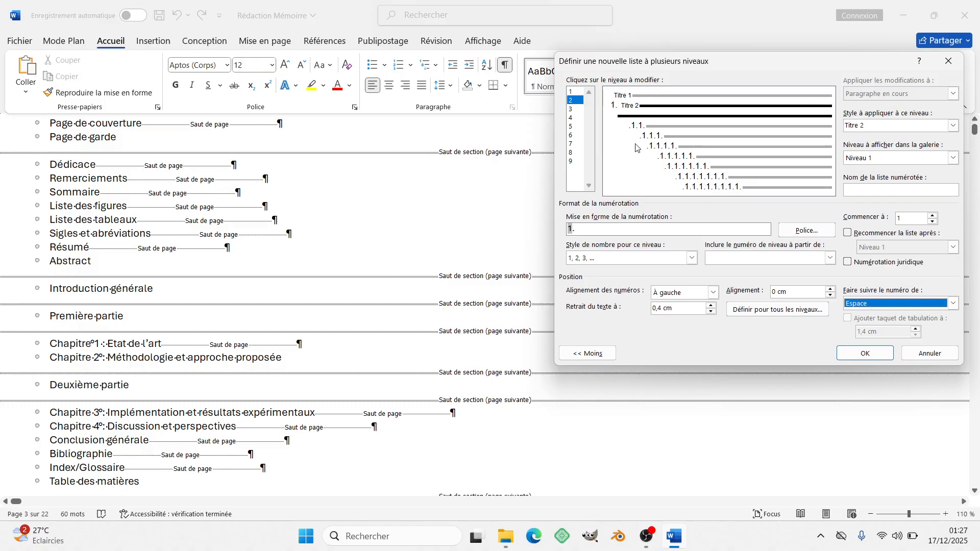
{"action": "left_click", "coordinate": [710, 306]}
{"action": "left_click", "coordinate": [710, 305]}
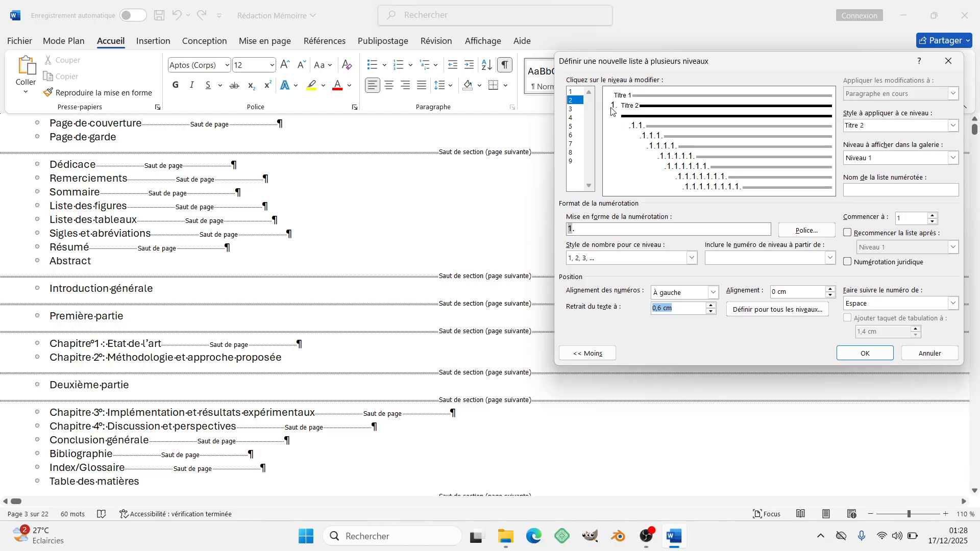
- Clear level 3's number format and set its number style to 1, 2, 3, ..
{"action": "left_click", "coordinate": [571, 109]}
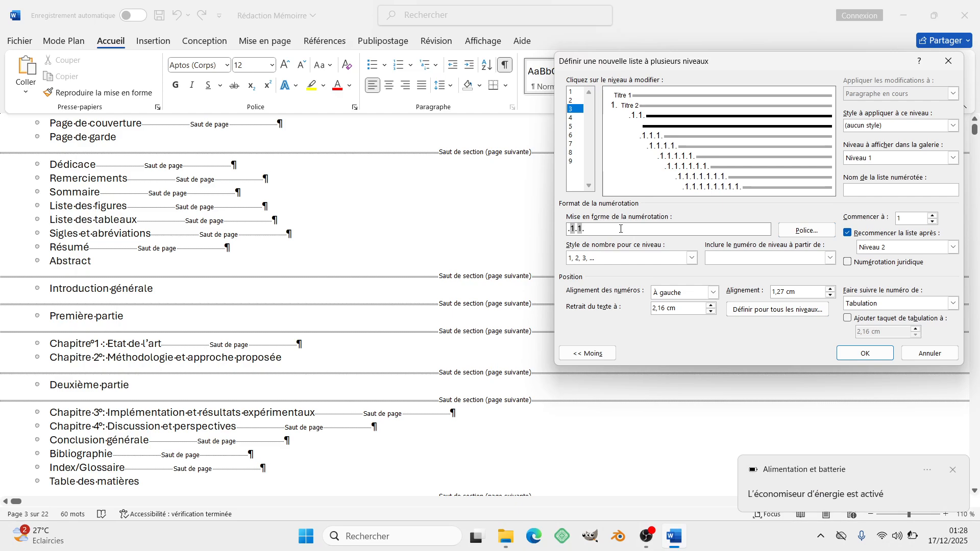
{"action": "key", "text": "BackSpace"}
{"action": "key", "text": "BackSpace"}
{"action": "key", "text": "BackSpace"}
{"action": "key", "text": "BackSpace"}
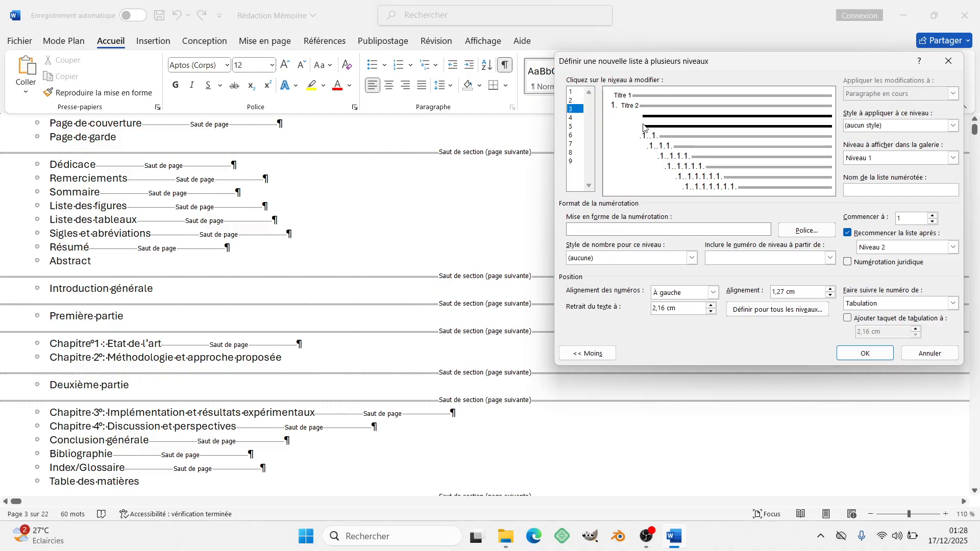
{"action": "left_click", "coordinate": [585, 231]}
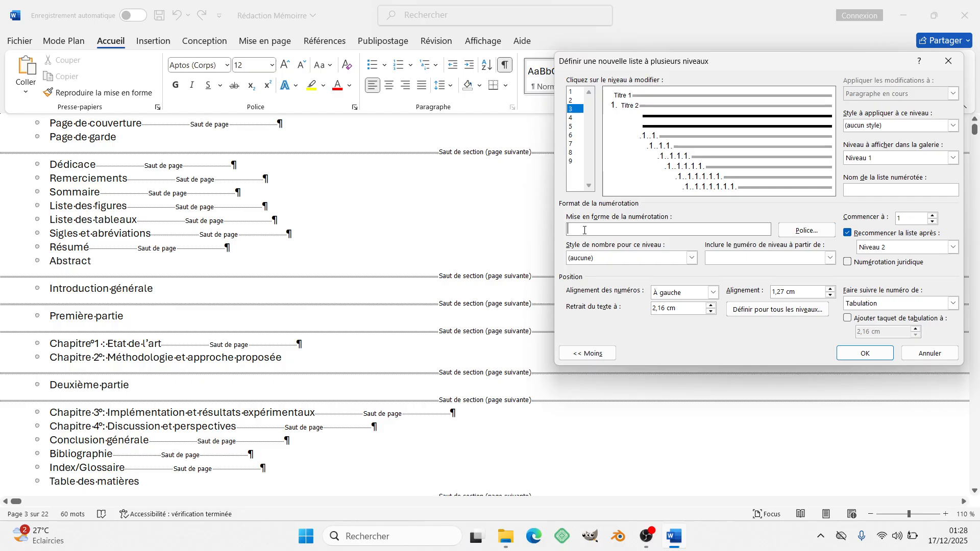
{"action": "left_click", "coordinate": [693, 259]}
{"action": "left_click", "coordinate": [631, 279]}
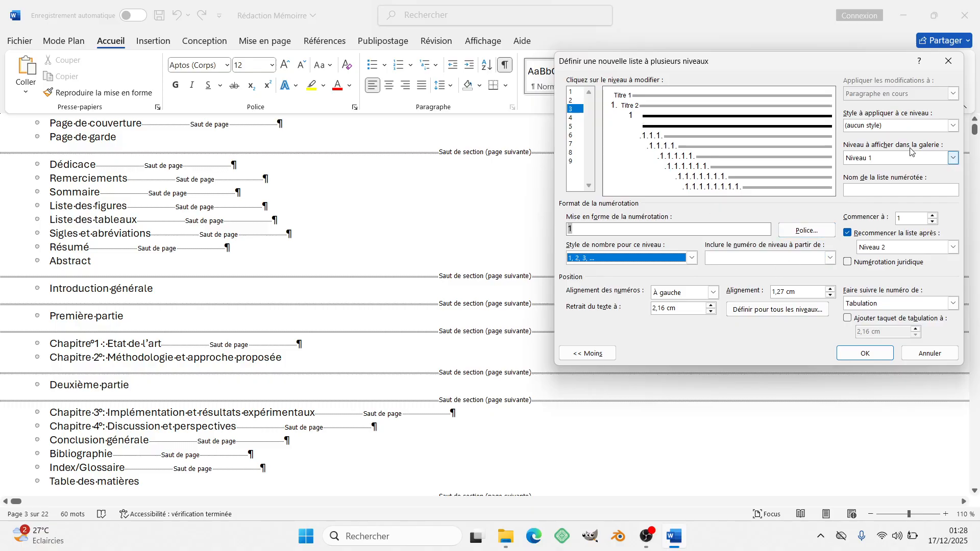
- Link level 3 to the Titre 3 style and move the list definition dialog clear of the style gallery
{"action": "left_click", "coordinate": [953, 126]}
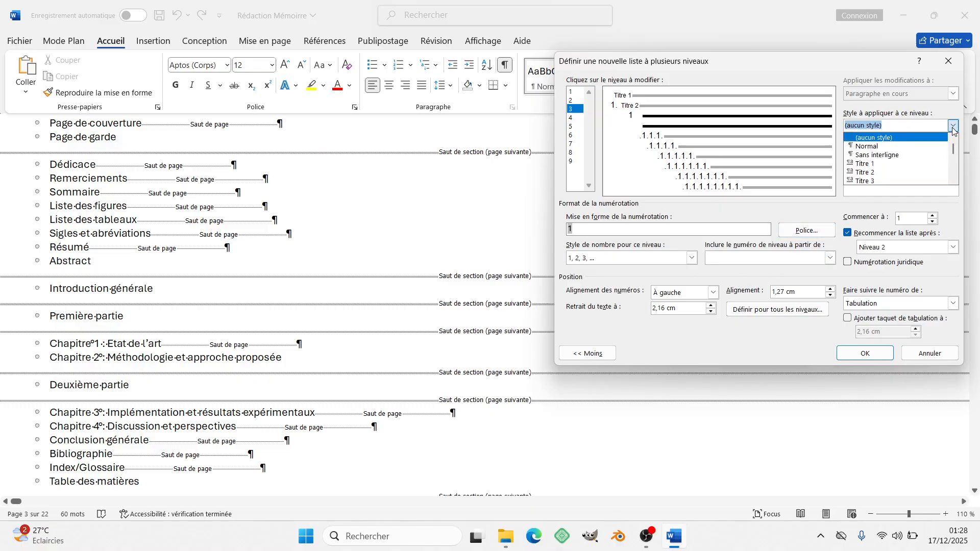
{"action": "left_click", "coordinate": [885, 181]}
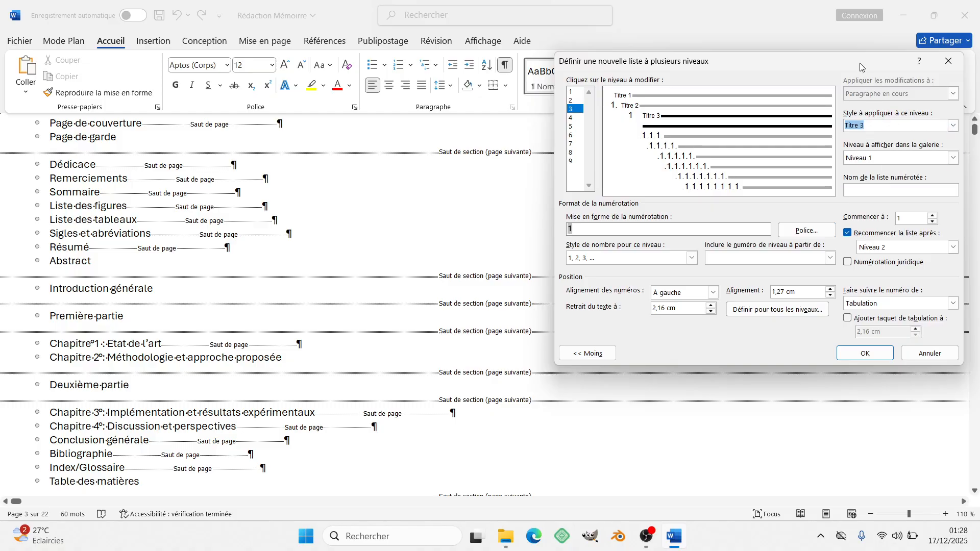
{"action": "left_click_drag", "start_coordinate": [861, 67], "coordinate": [837, 128]}
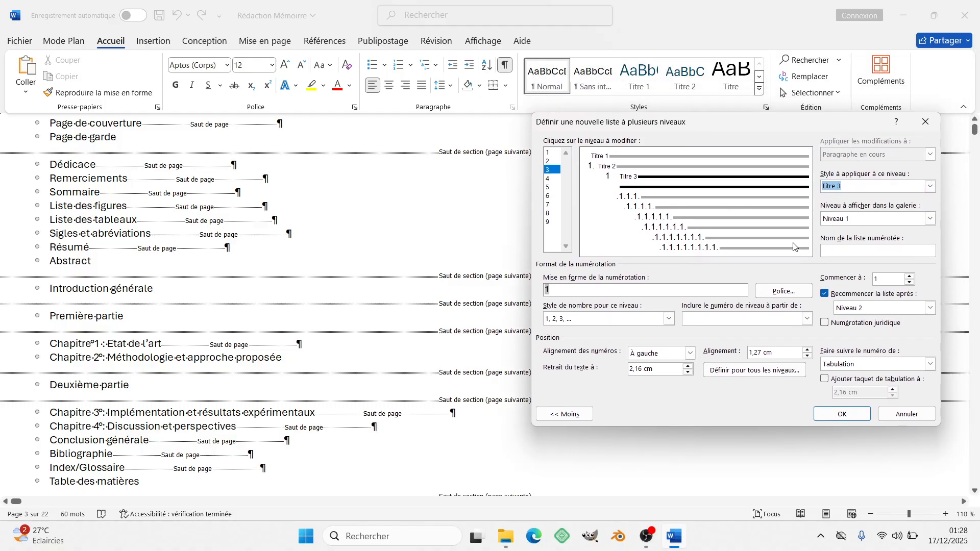
- Include the Niveau 2 number in level 3's number format so that it reads "1.1."
{"action": "left_click", "coordinate": [589, 290]}
{"action": "type", "text": "."}
{"action": "left_click", "coordinate": [806, 320]}
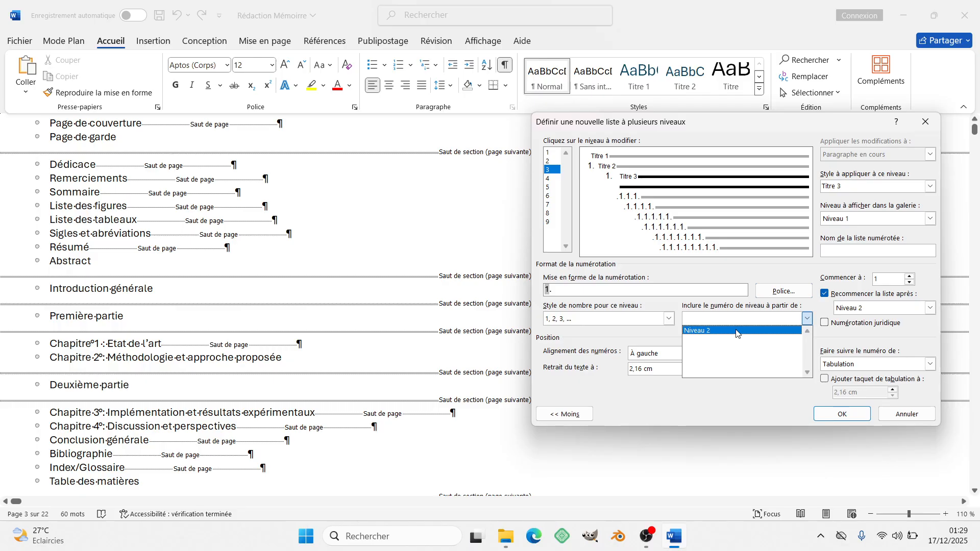
{"action": "left_click", "coordinate": [672, 289]}
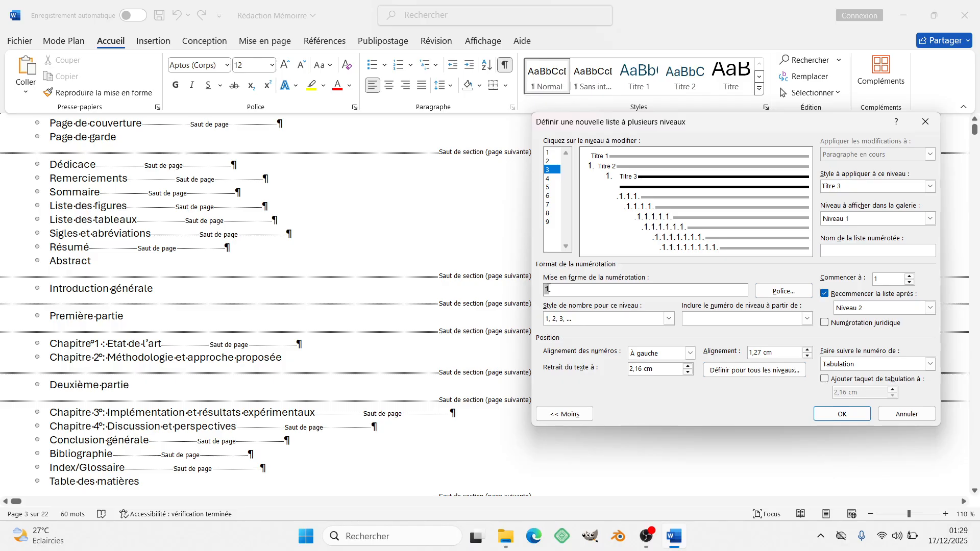
{"action": "left_click", "coordinate": [807, 318]}
{"action": "left_click", "coordinate": [768, 330]}
{"action": "type", "text": "/"}
{"action": "key", "text": "BackSpace"}
{"action": "type", "text": "."}
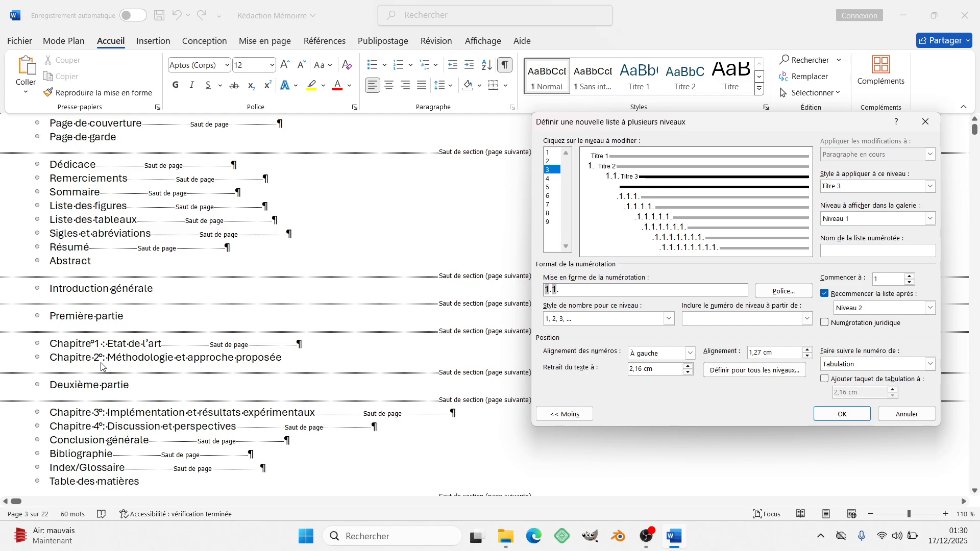
- Set level 3's number alignment to 0 cm and its text indent to 2 cm, keeping the restart after Niveau 2
{"action": "left_click", "coordinate": [825, 295]}
{"action": "left_click", "coordinate": [825, 296]}
{"action": "left_click", "coordinate": [688, 376]}
{"action": "left_click", "coordinate": [808, 356]}
{"action": "left_click", "coordinate": [808, 355]}
{"action": "left_click", "coordinate": [807, 355]}
{"action": "left_click", "coordinate": [808, 356]}
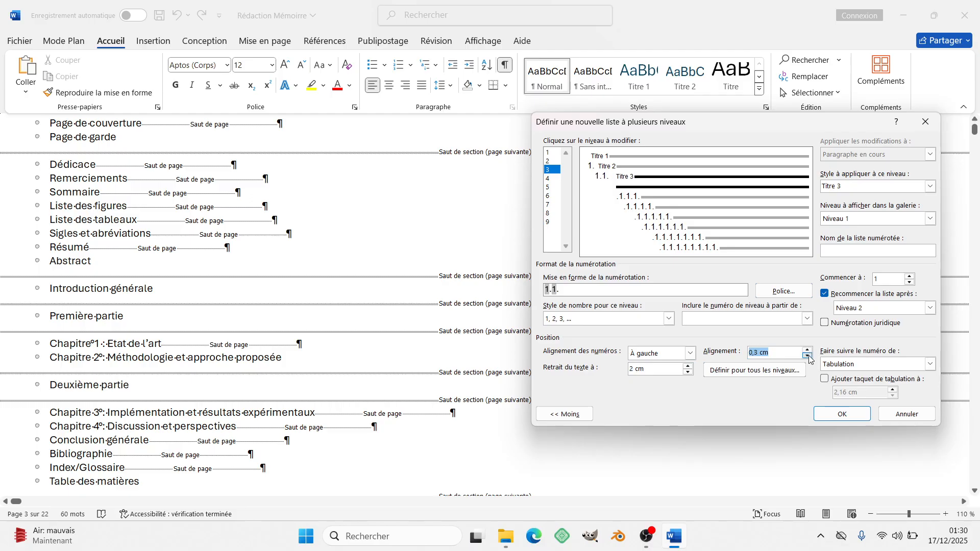
{"action": "left_click", "coordinate": [808, 356]}
- Follow level 3's number with Espace and reduce its text indent to 1,2 cm
{"action": "left_click", "coordinate": [930, 364]}
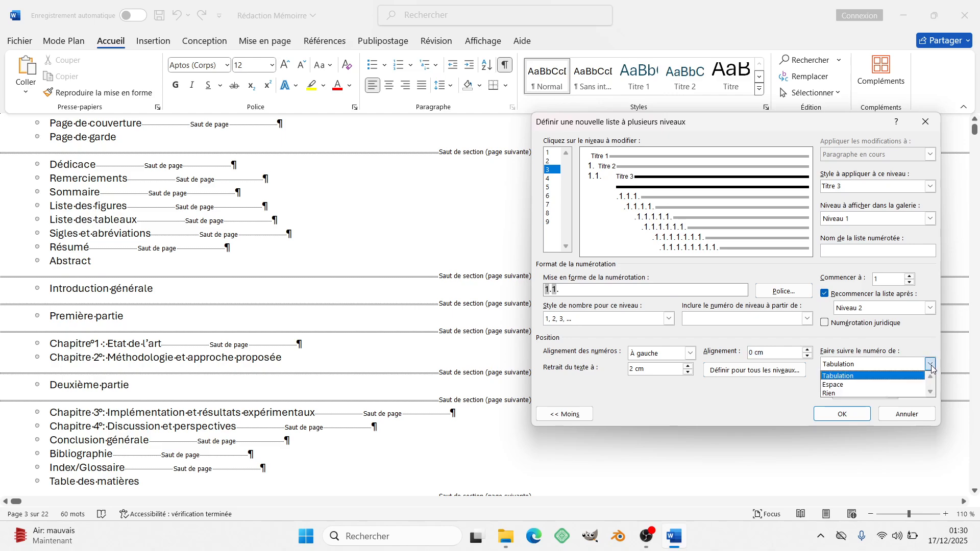
{"action": "left_click", "coordinate": [880, 385]}
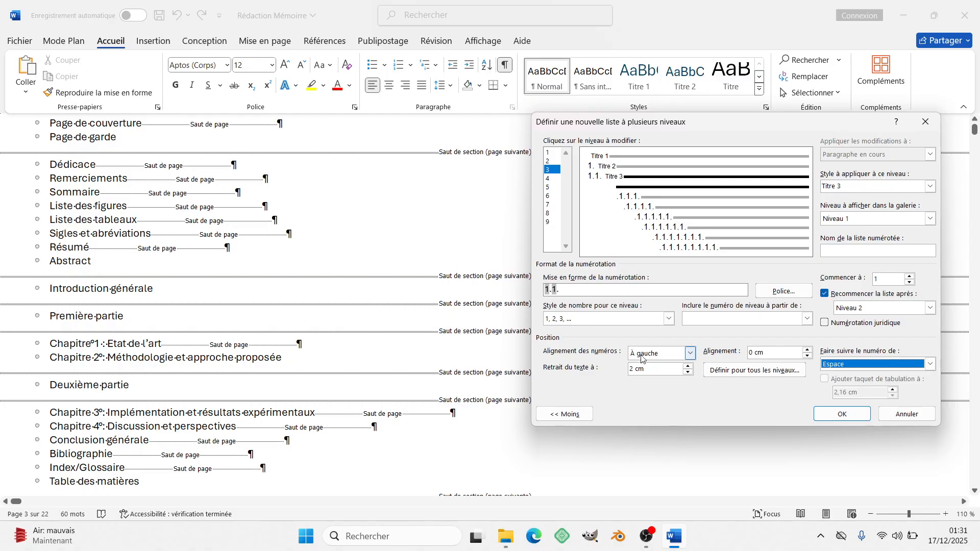
{"action": "left_click", "coordinate": [688, 372]}
{"action": "left_click", "coordinate": [688, 372]}
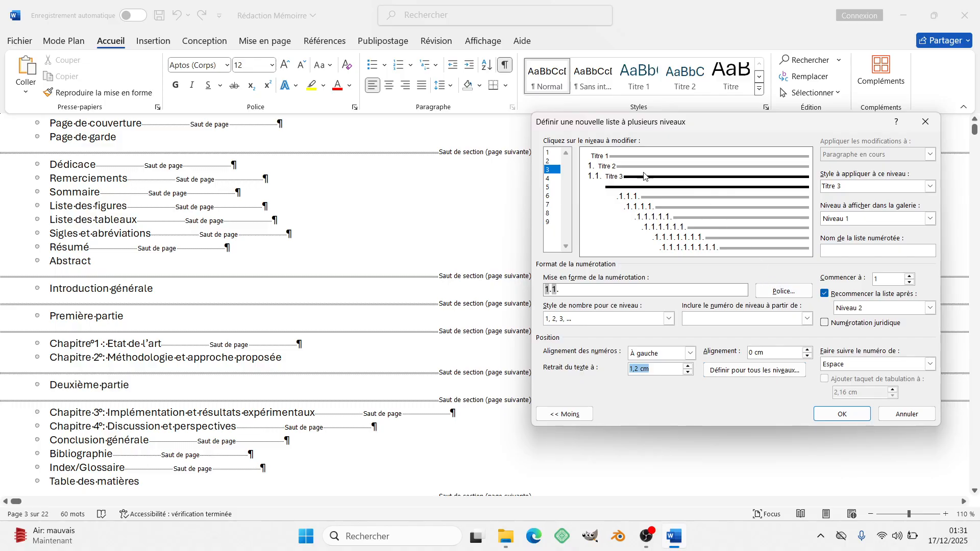
- Link level 4 of the multilevel list to the Titre 4 style
{"action": "left_click", "coordinate": [548, 179]}
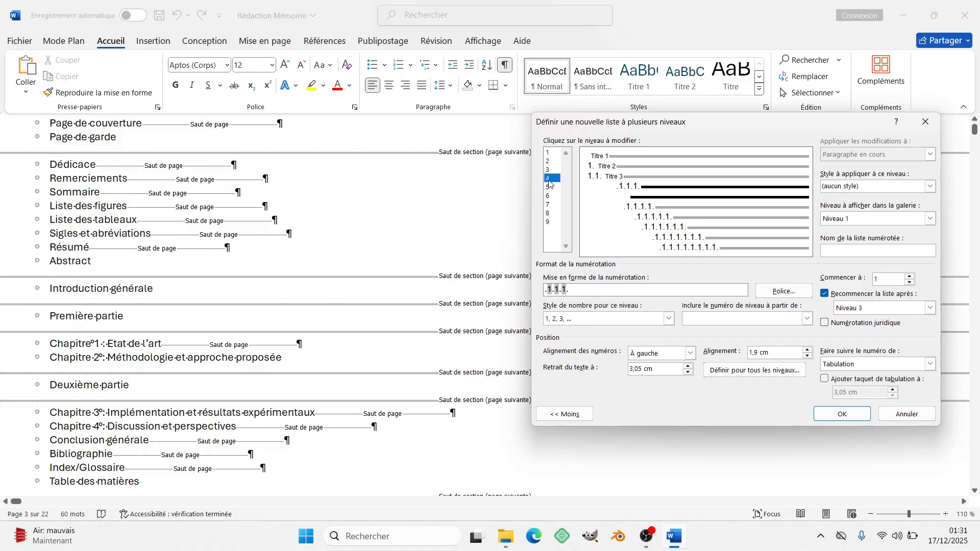
{"action": "left_click", "coordinate": [548, 170]}
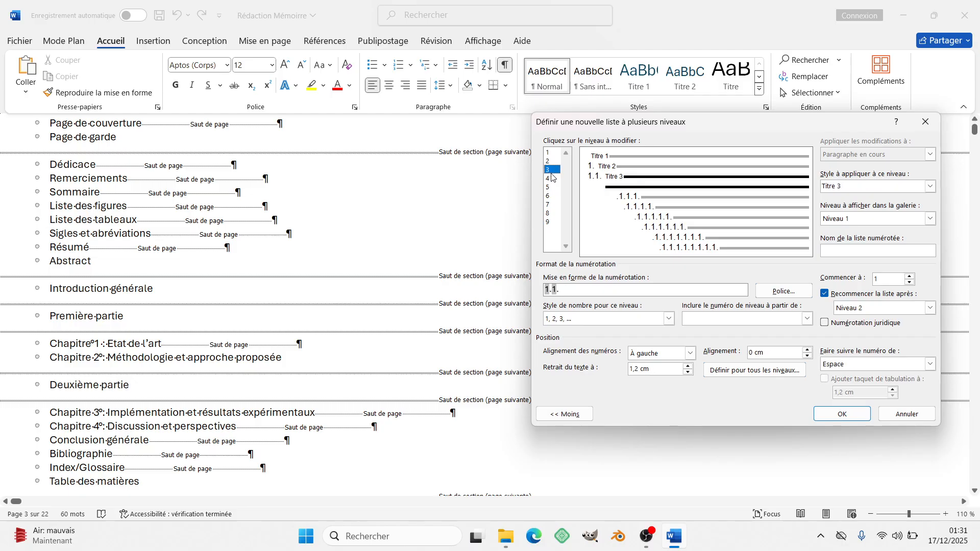
{"action": "left_click", "coordinate": [550, 178]}
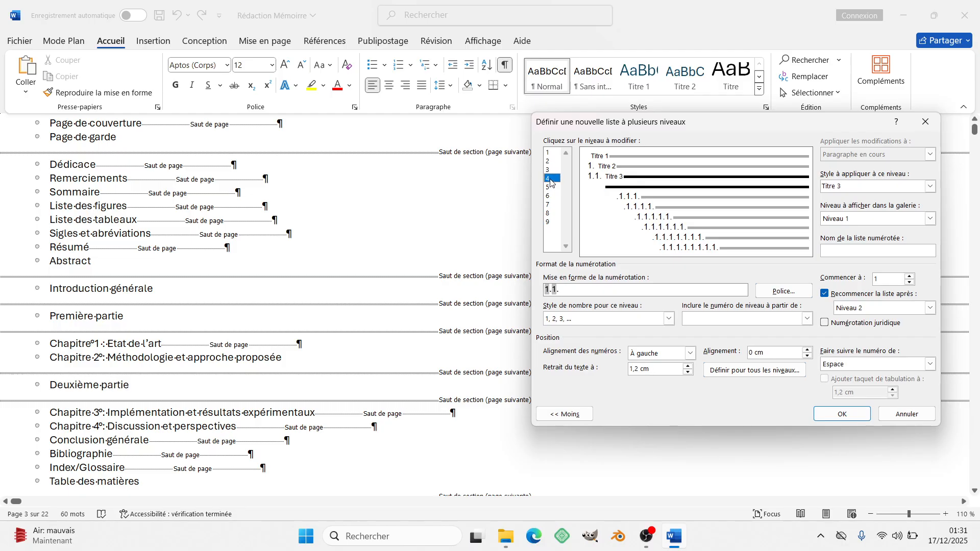
{"action": "left_click", "coordinate": [930, 187]}
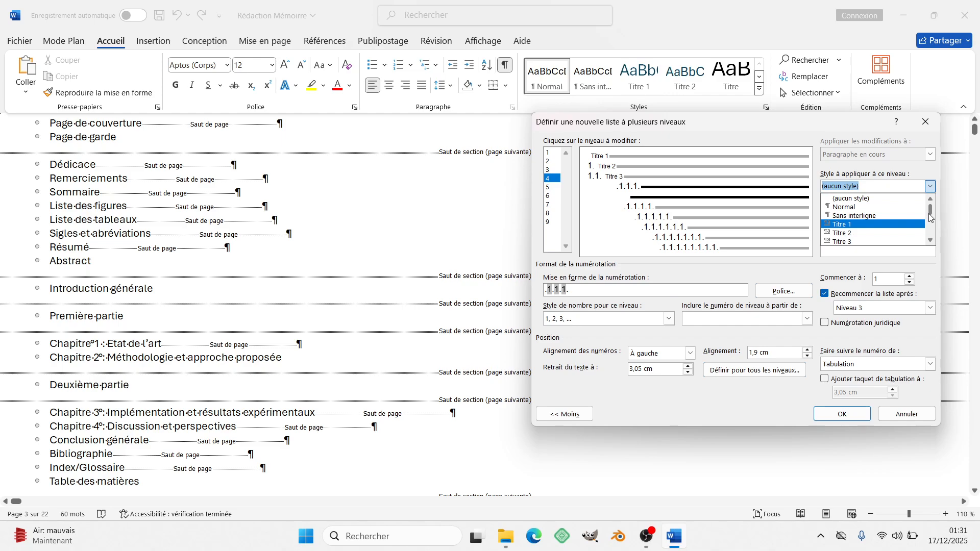
{"action": "left_click", "coordinate": [931, 240]}
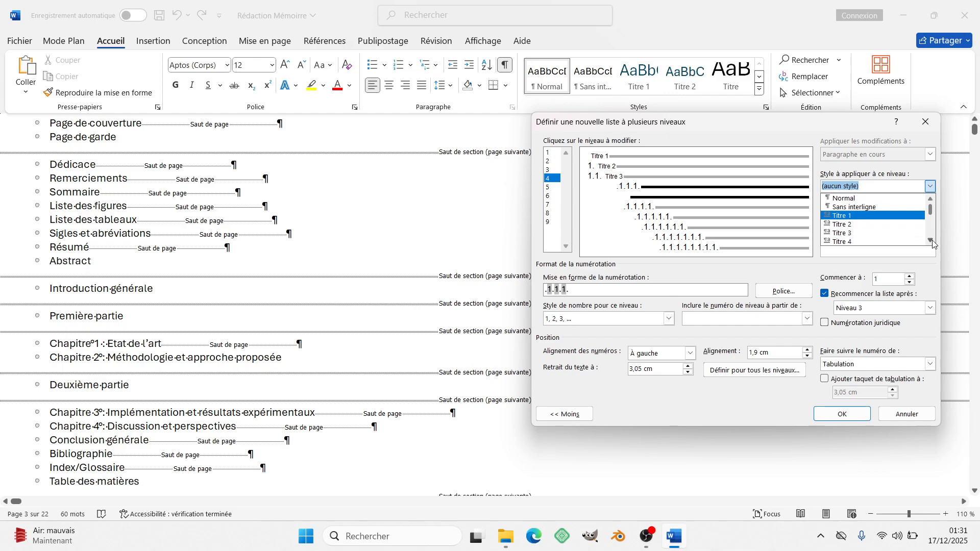
{"action": "left_click", "coordinate": [842, 241]}
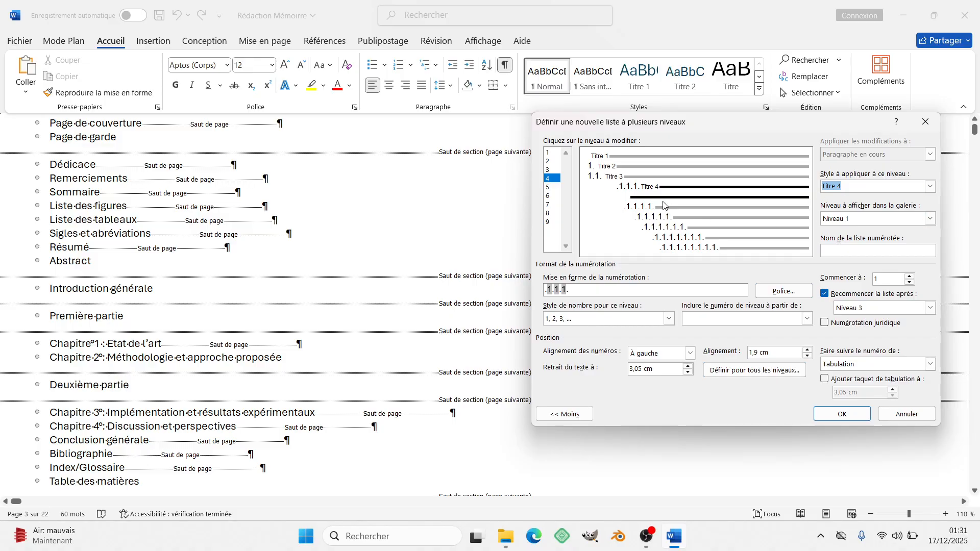
- Clear level 4's number format and rebuild it as "1." using the 1, 2, 3, … number style
{"action": "left_click", "coordinate": [573, 289]}
{"action": "left_click_drag", "start_coordinate": [573, 288], "coordinate": [535, 291]}
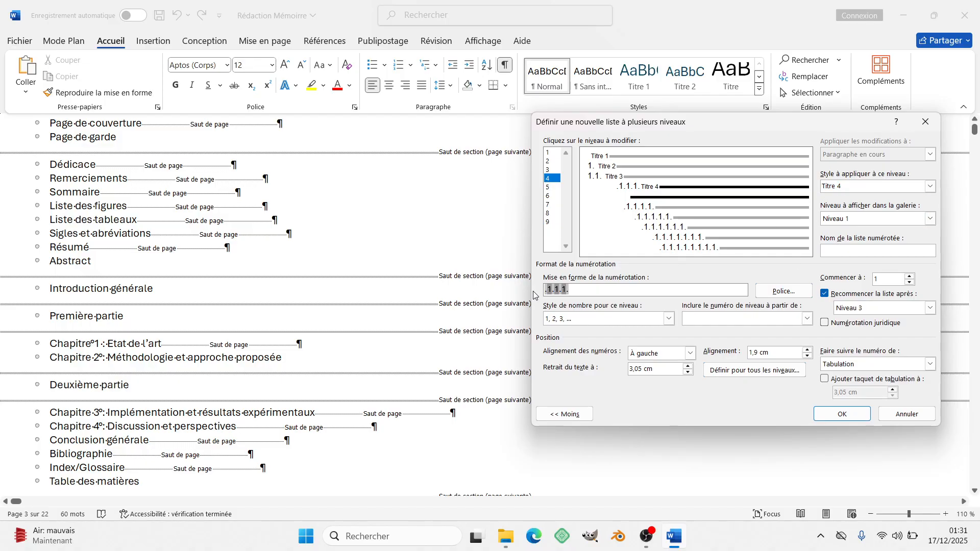
{"action": "key", "text": "BackSpace"}
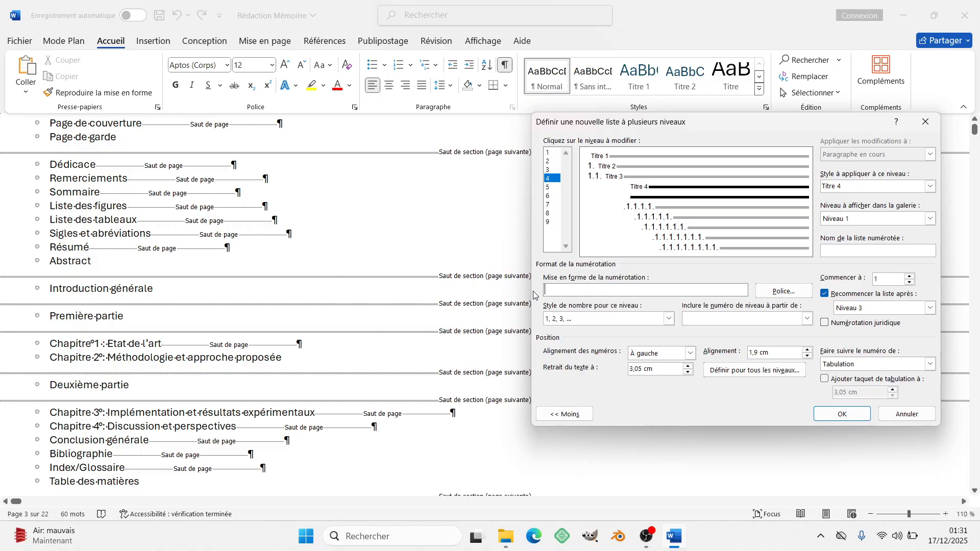
{"action": "left_click", "coordinate": [669, 318]}
{"action": "left_click", "coordinate": [573, 342]}
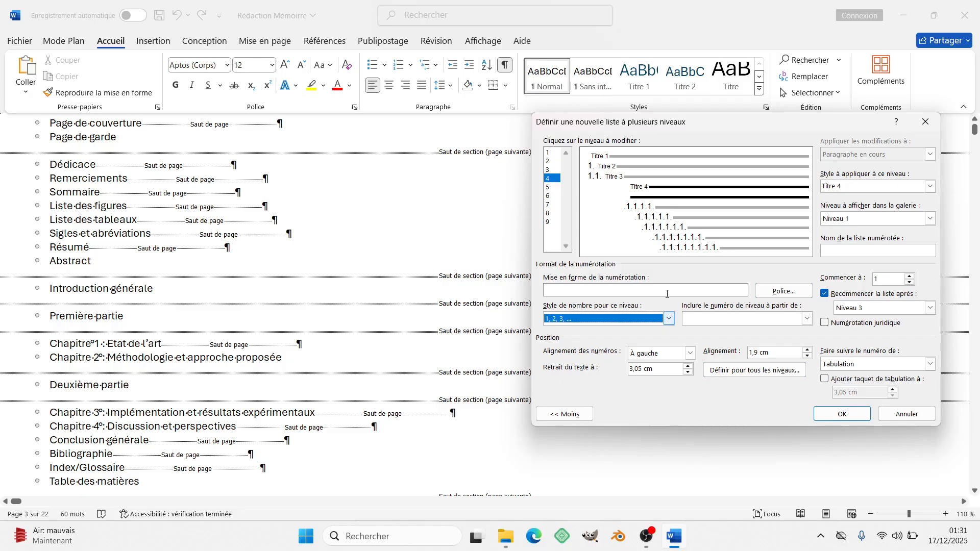
{"action": "left_click", "coordinate": [669, 319]}
{"action": "left_click", "coordinate": [640, 331]}
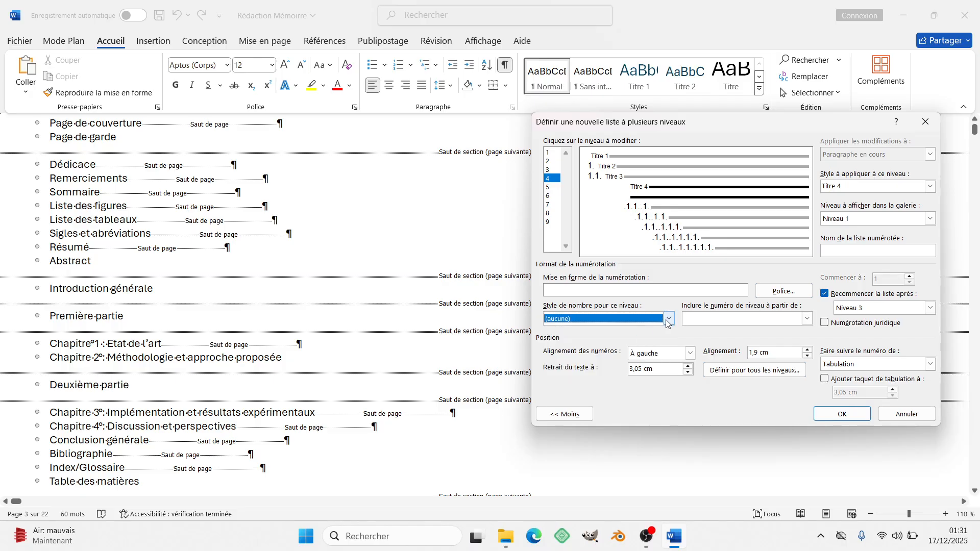
{"action": "left_click", "coordinate": [669, 319]}
{"action": "left_click", "coordinate": [613, 340]}
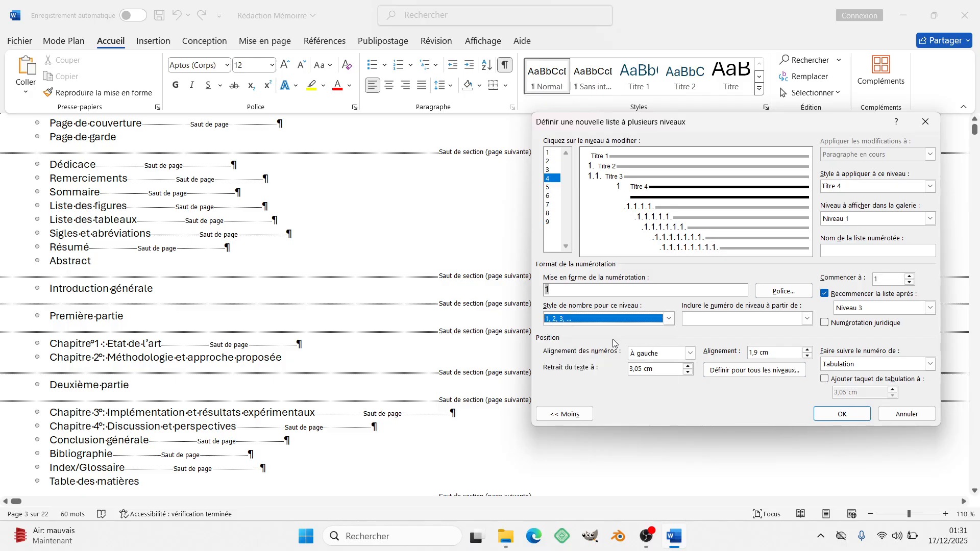
{"action": "left_click", "coordinate": [581, 292]}
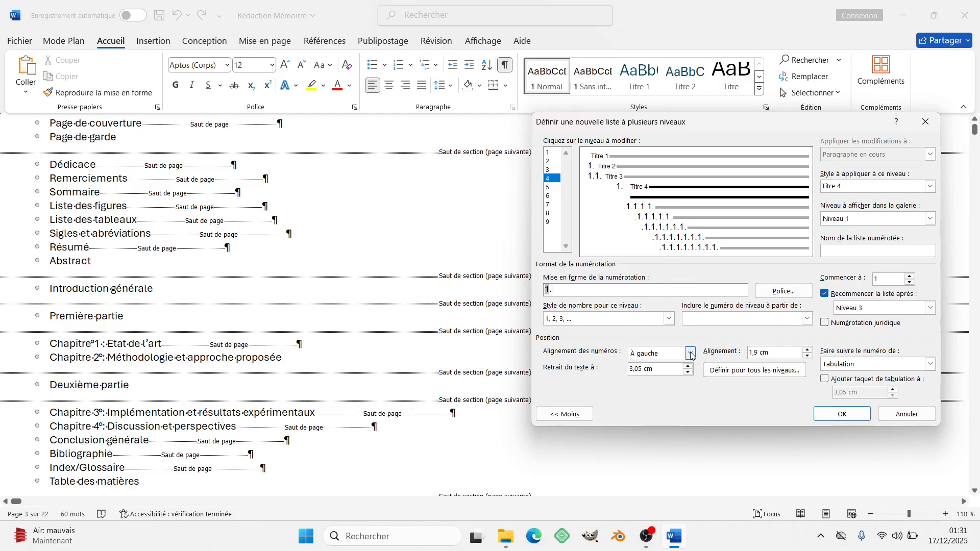
- Set both the text indent and the number alignment of level 4 to 0 cm
{"action": "left_click_drag", "start_coordinate": [688, 373], "coordinate": [688, 372]}
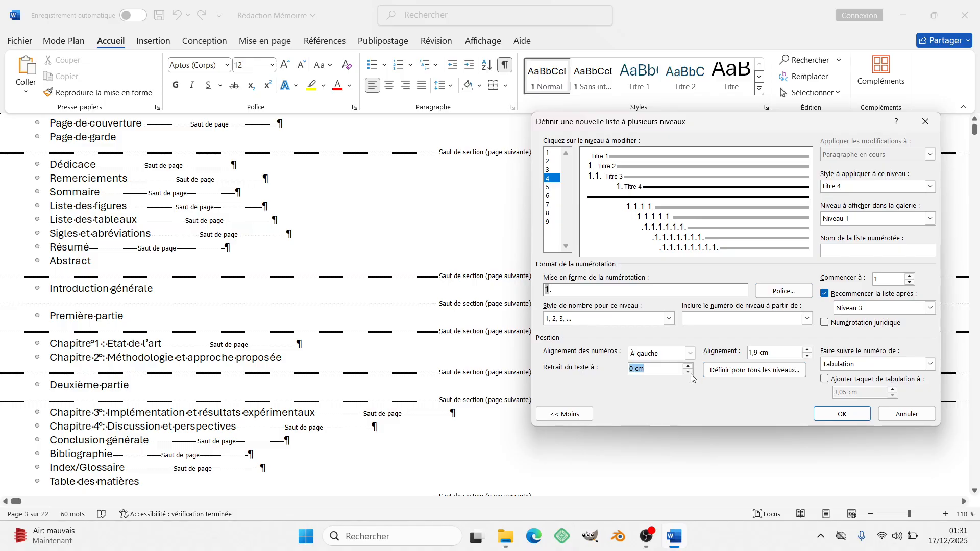
{"action": "left_click", "coordinate": [807, 357]}
{"action": "left_click_drag", "start_coordinate": [807, 359], "coordinate": [807, 358]}
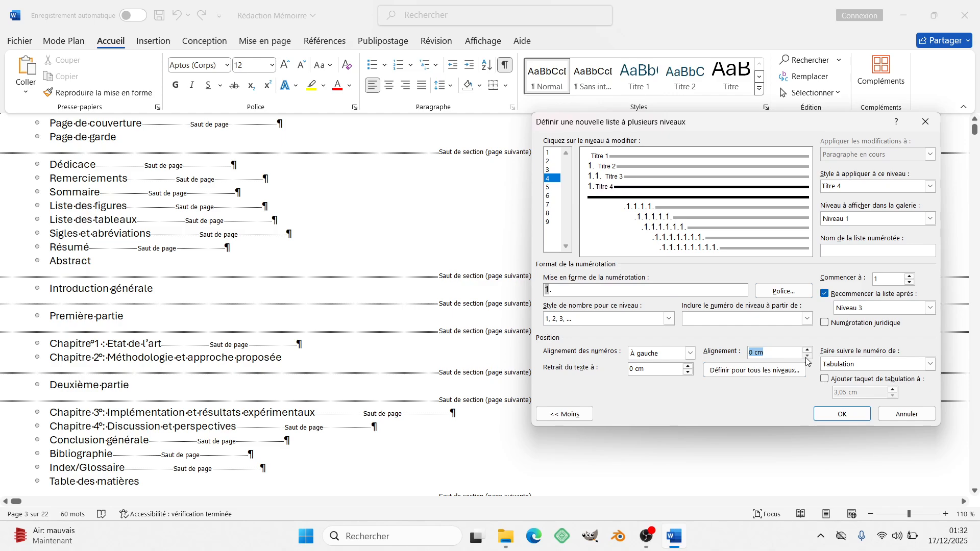
- Follow level 4's number with Espace and set its text indent to 0,6 cm
{"action": "left_click", "coordinate": [929, 364]}
{"action": "left_click", "coordinate": [878, 383]}
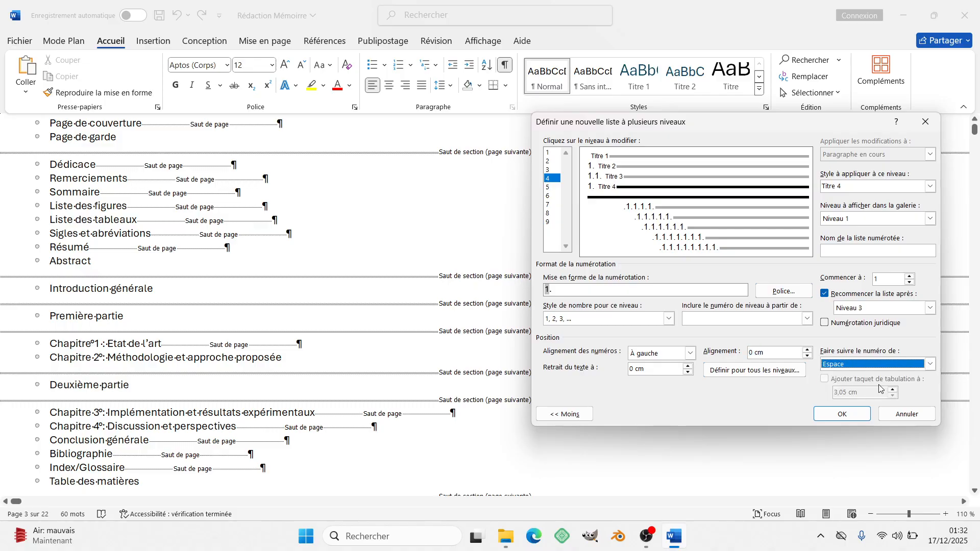
{"action": "left_click", "coordinate": [688, 366]}
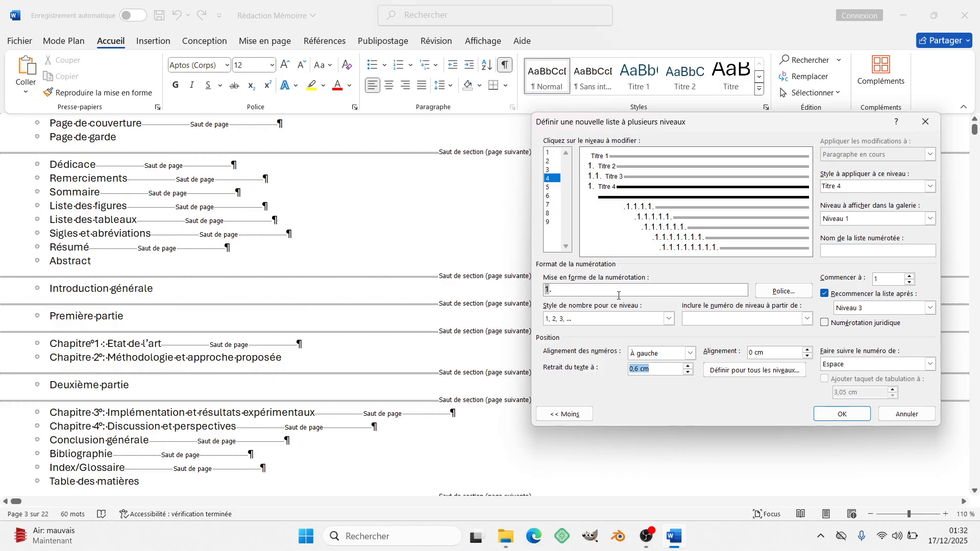
- Extend level 4's number format to "1.1.1." with included Niveau 3 numbers and set its text indent to 1,6 cm
{"action": "left_click", "coordinate": [558, 295]}
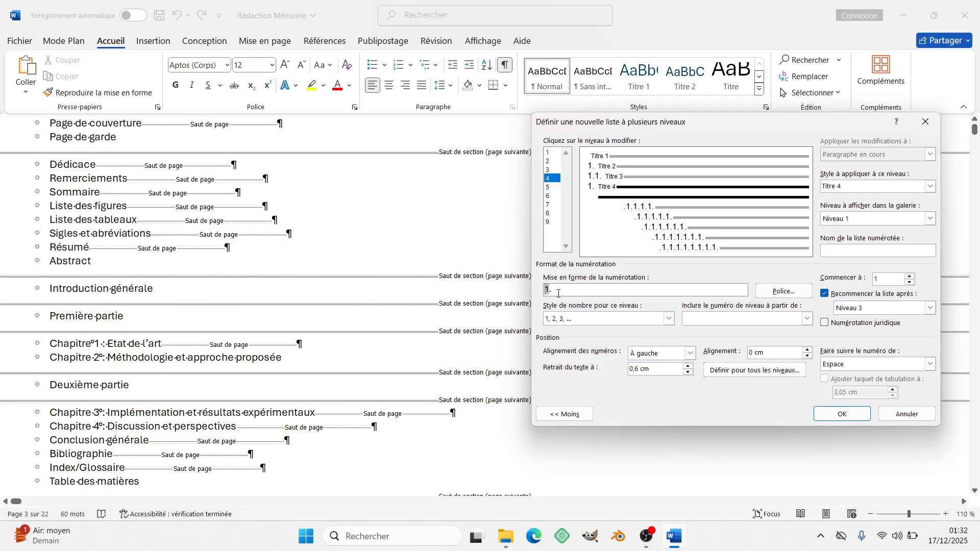
{"action": "left_click", "coordinate": [807, 319]}
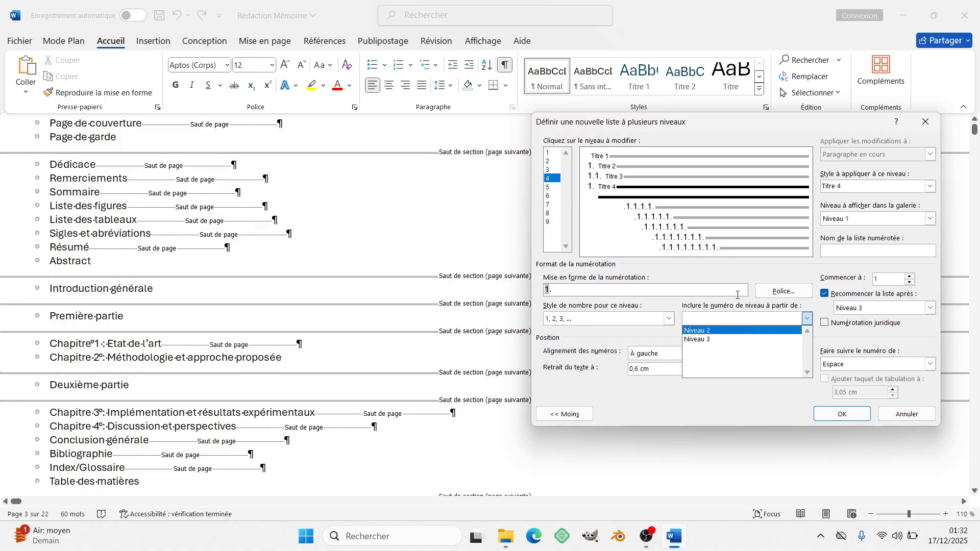
{"action": "left_click", "coordinate": [720, 340]}
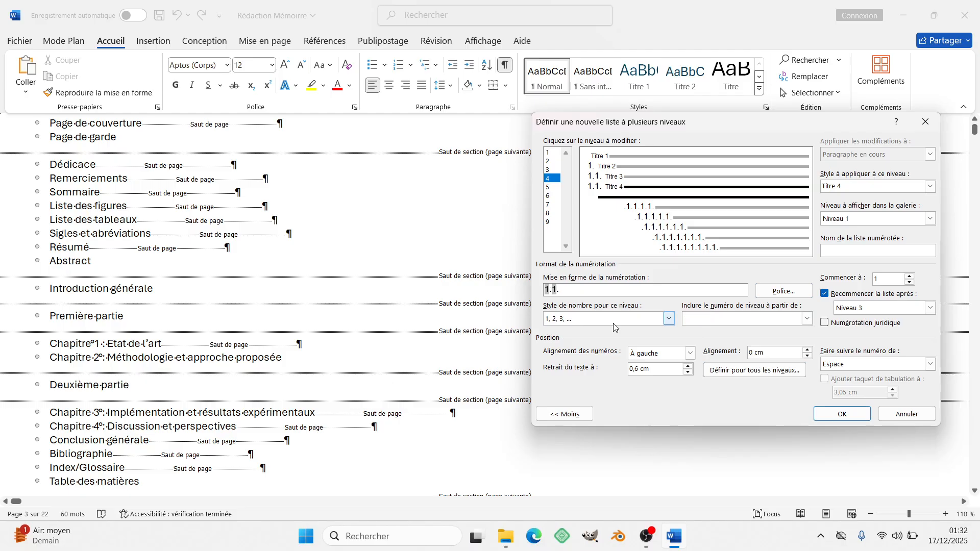
{"action": "left_click", "coordinate": [807, 320]}
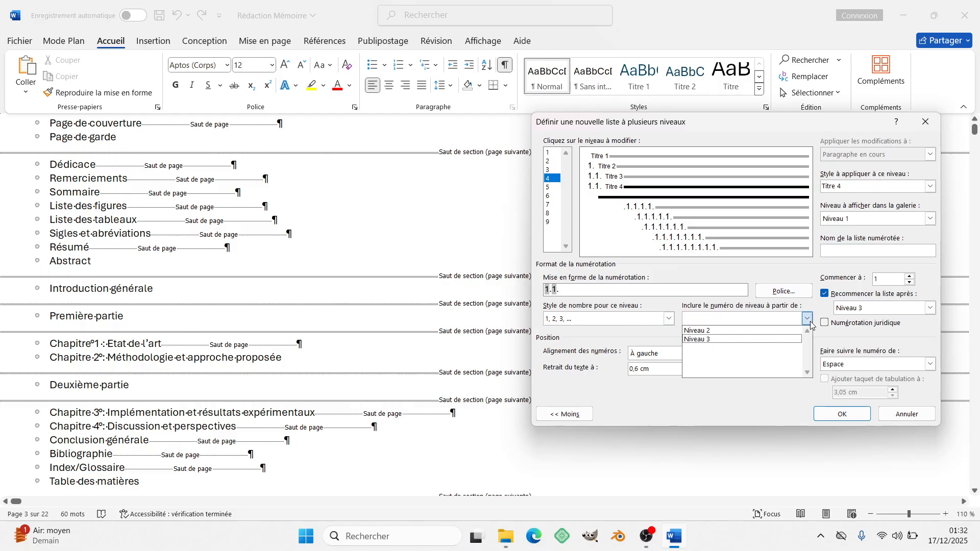
{"action": "left_click", "coordinate": [764, 342]}
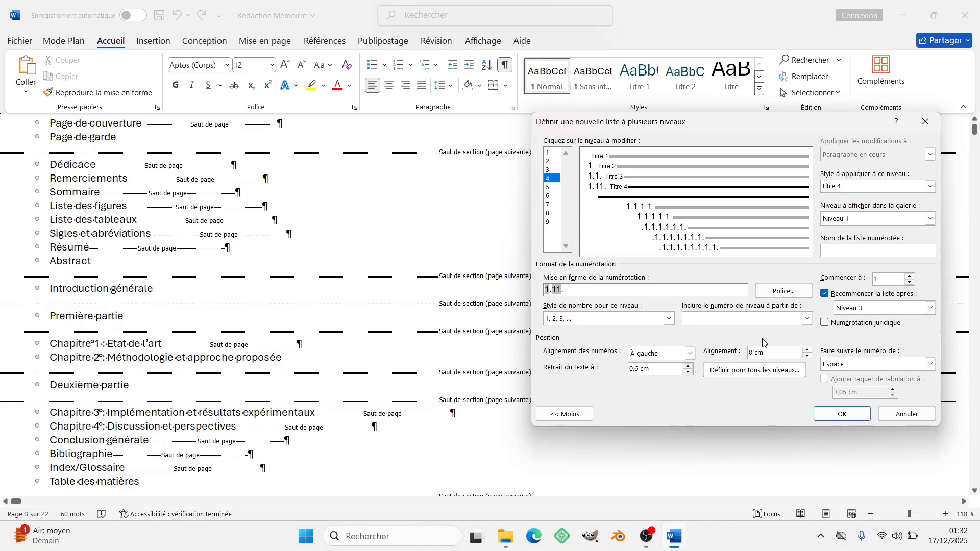
{"action": "type", "text": "."}
{"action": "left_click", "coordinate": [689, 367]}
{"action": "left_click", "coordinate": [688, 367]}
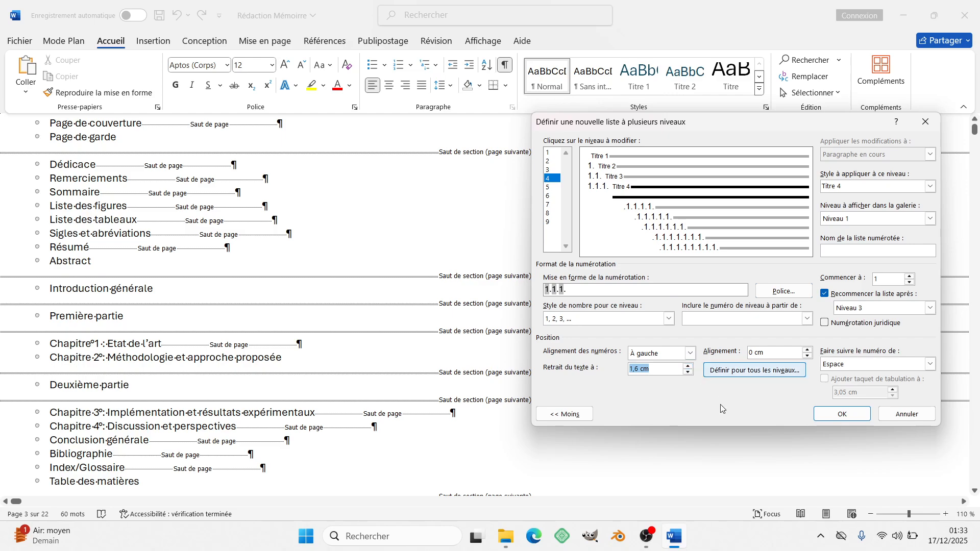
- Clear level 5's inherited number format and give the level a plain number in the 1, 2, 3, … style
{"action": "left_click", "coordinate": [548, 188]}
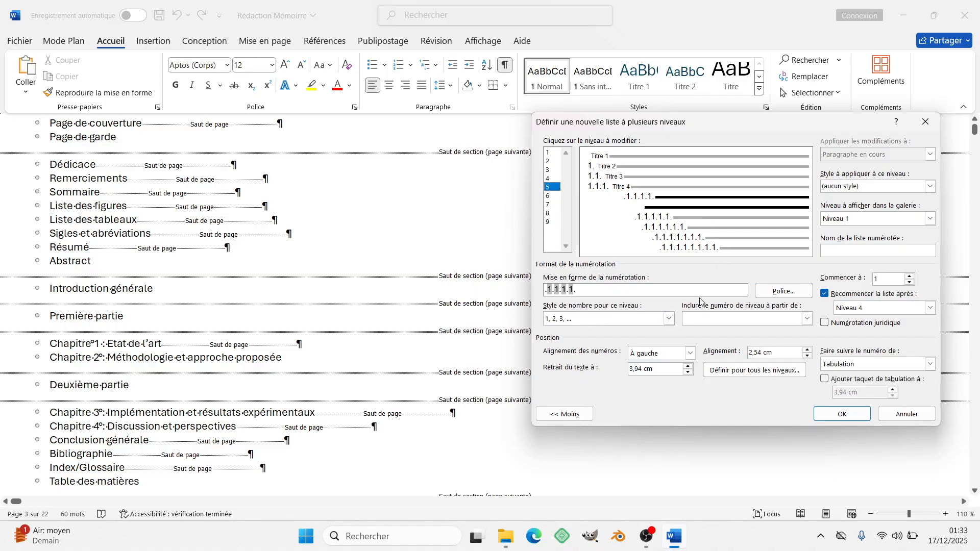
{"action": "left_click", "coordinate": [668, 319]}
{"action": "left_click", "coordinate": [635, 331]}
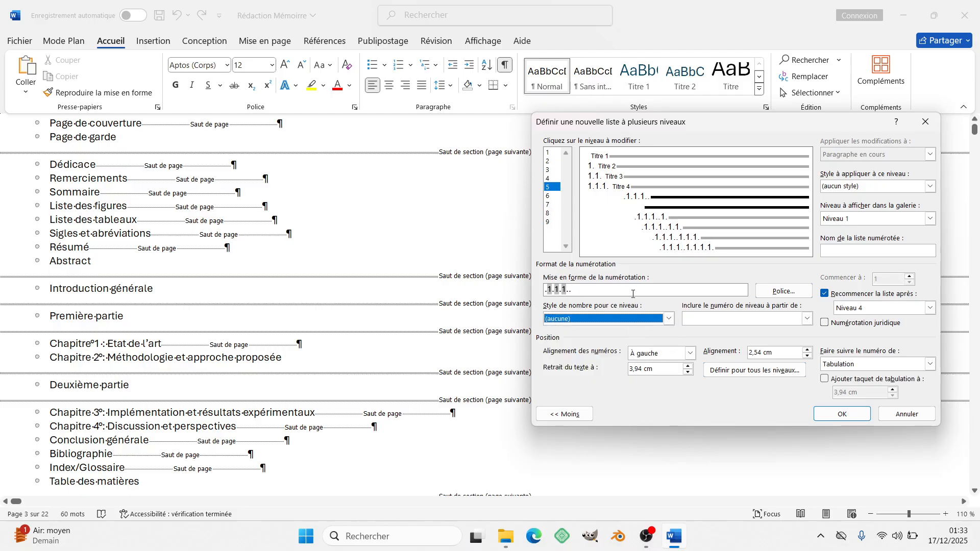
{"action": "left_click", "coordinate": [634, 293]}
{"action": "key", "text": "BackSpace"}
{"action": "key", "text": "BackSpace"}
{"action": "key", "text": "BackSpace"}
{"action": "key", "text": "BackSpace"}
{"action": "key", "text": "BackSpace"}
{"action": "key", "text": "BackSpace"}
{"action": "key", "text": "BackSpace"}
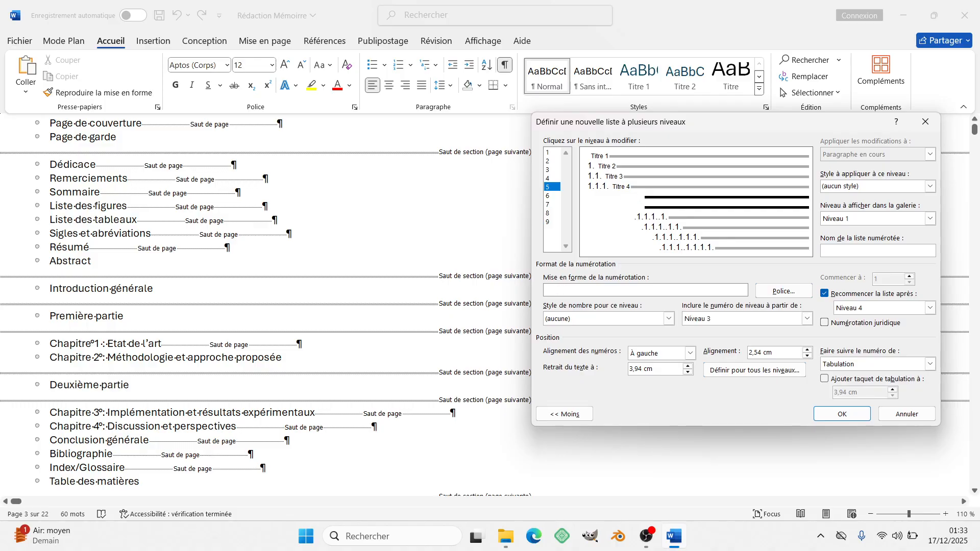
{"action": "left_click", "coordinate": [669, 319]}
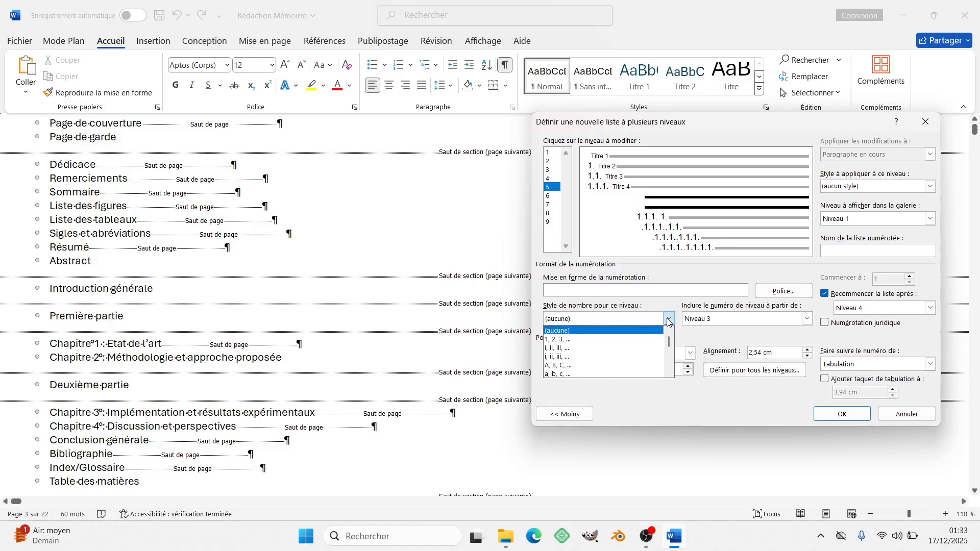
{"action": "left_click", "coordinate": [603, 340]}
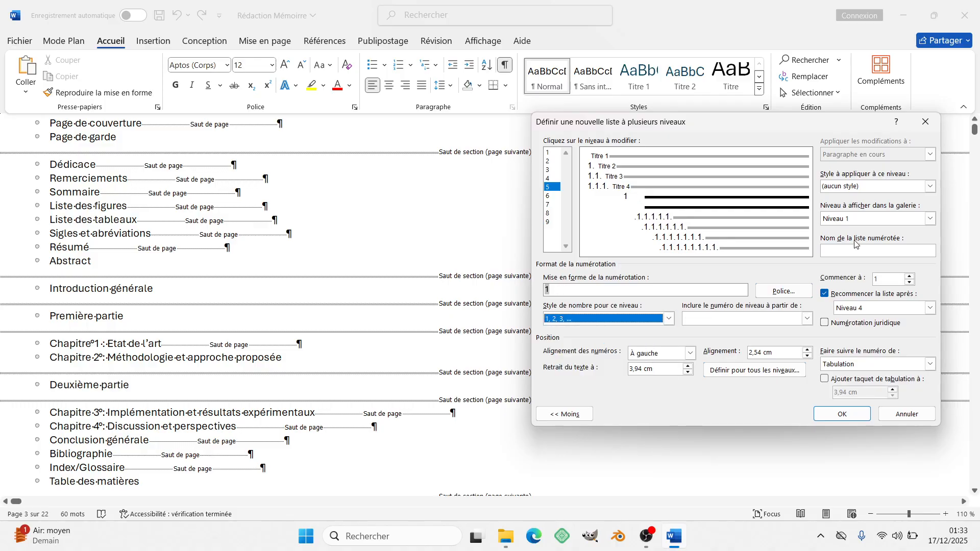
- Link level 5 of the multilevel list to the Titre 5 style
{"action": "left_click", "coordinate": [933, 187]}
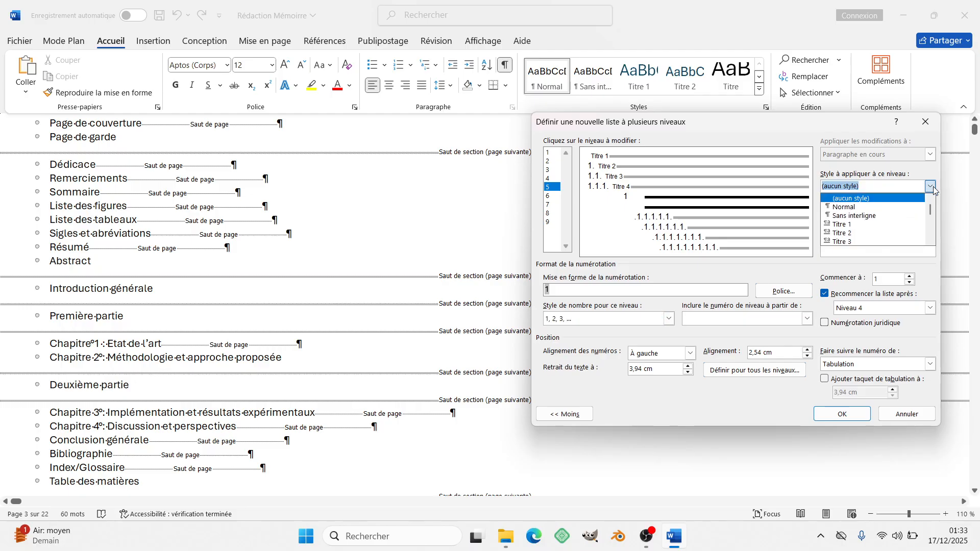
{"action": "left_click", "coordinate": [932, 241]}
{"action": "left_click", "coordinate": [932, 241]}
{"action": "left_click", "coordinate": [933, 241]}
{"action": "left_click", "coordinate": [840, 234]}
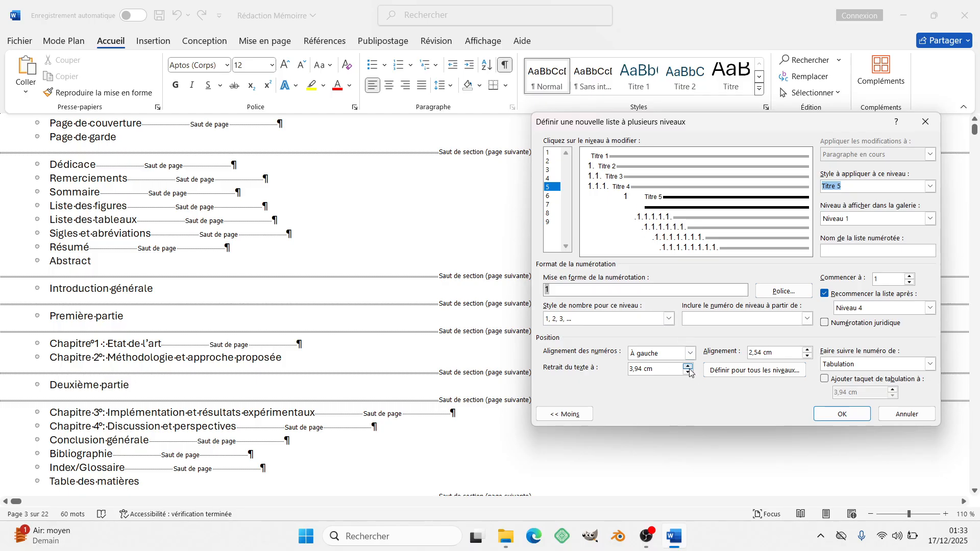
- Set level 5's number alignment to 0 cm and follow its number with Espace
{"action": "left_click", "coordinate": [808, 356]}
{"action": "left_click", "coordinate": [808, 356]}
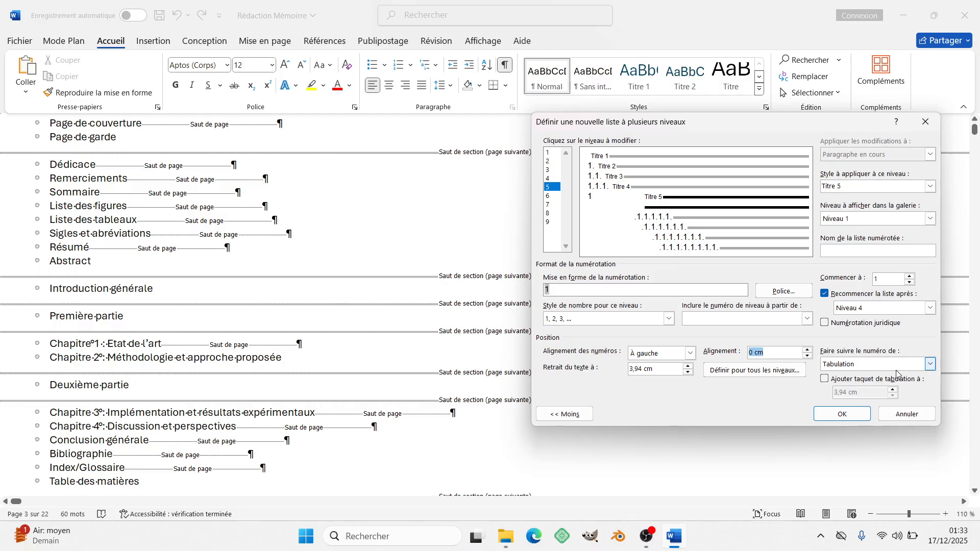
{"action": "left_click", "coordinate": [931, 364]}
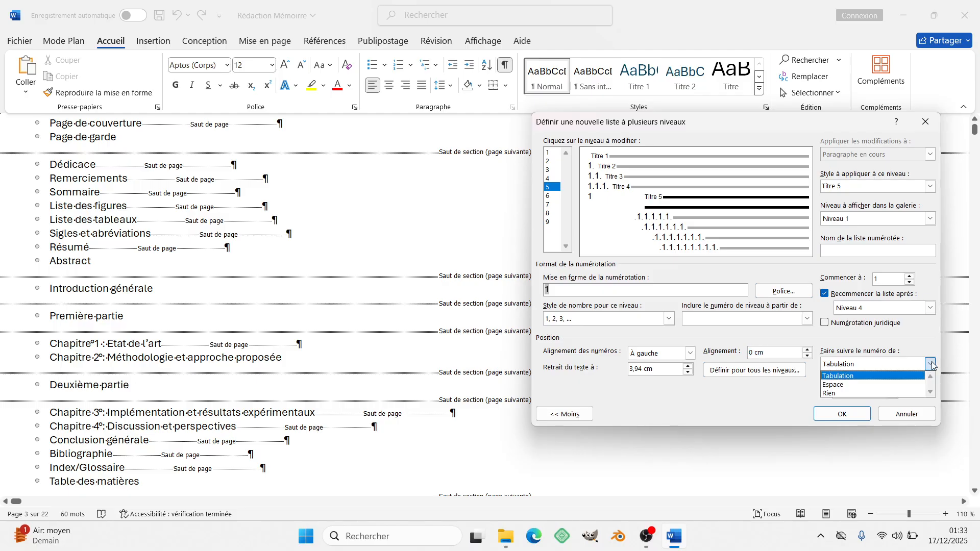
{"action": "left_click", "coordinate": [863, 385]}
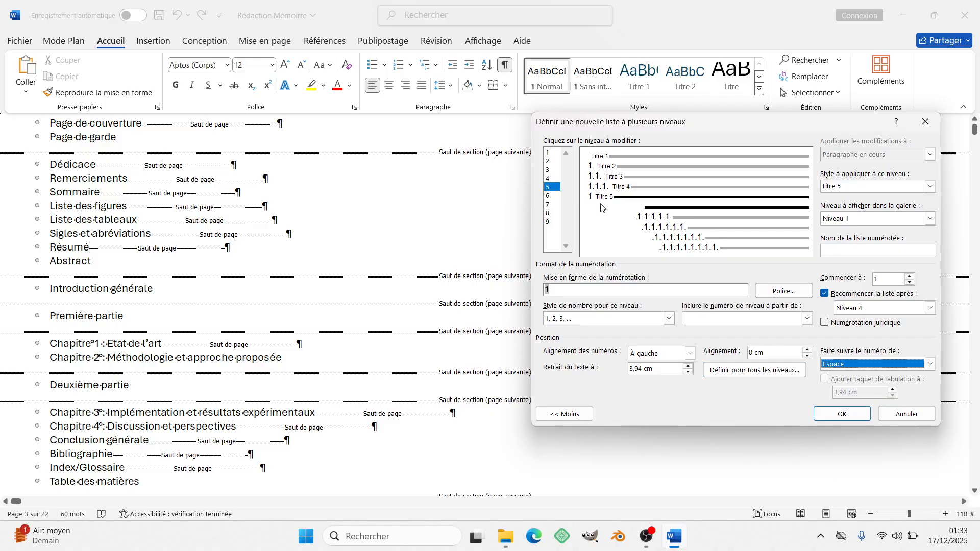
- Extend level 5's number format to "1.1.1.1." by including the Niveau 2, Niveau 3 and Niveau 4 numbers separated by periods
{"action": "left_click", "coordinate": [554, 290]}
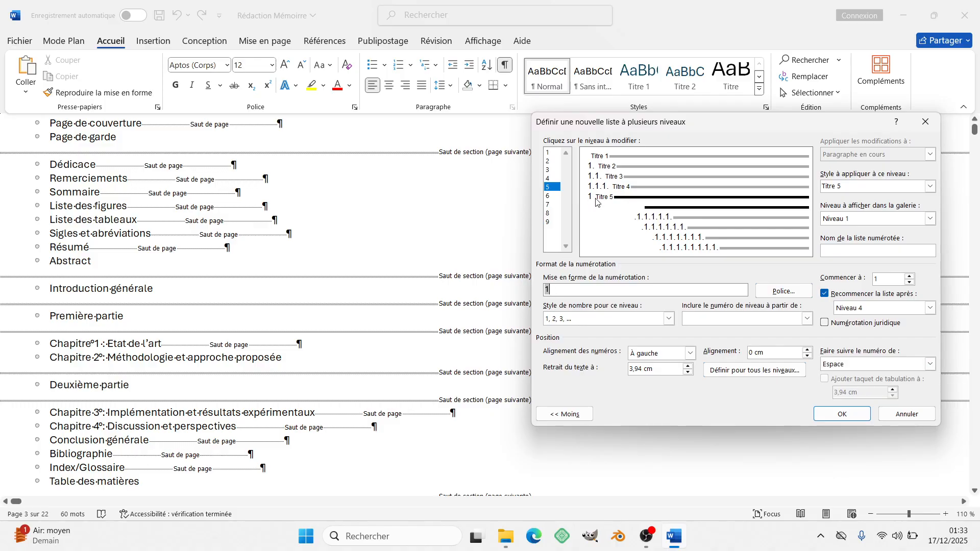
{"action": "type", "text": "."}
{"action": "left_click", "coordinate": [807, 319]}
{"action": "left_click", "coordinate": [748, 331]}
{"action": "type", "text": "."}
{"action": "left_click", "coordinate": [810, 321]}
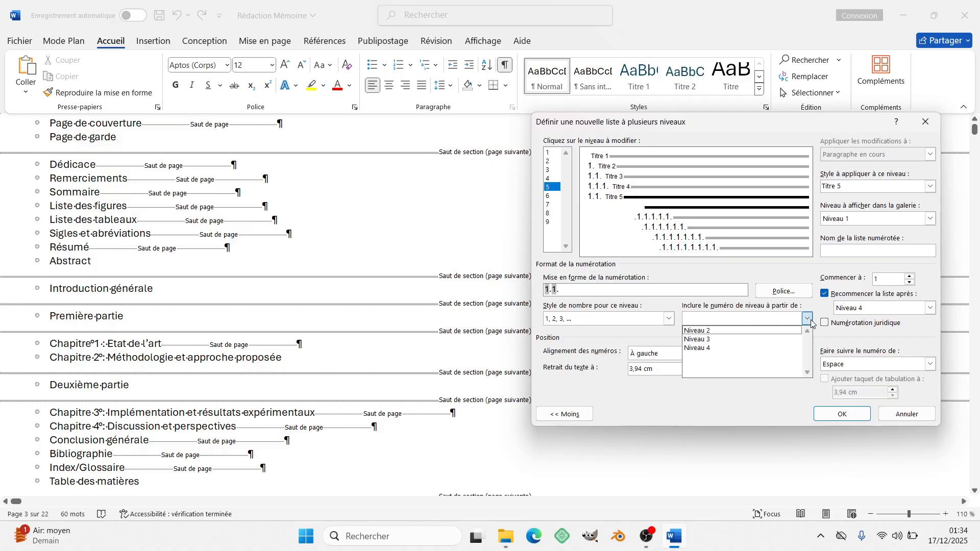
{"action": "left_click", "coordinate": [730, 340]}
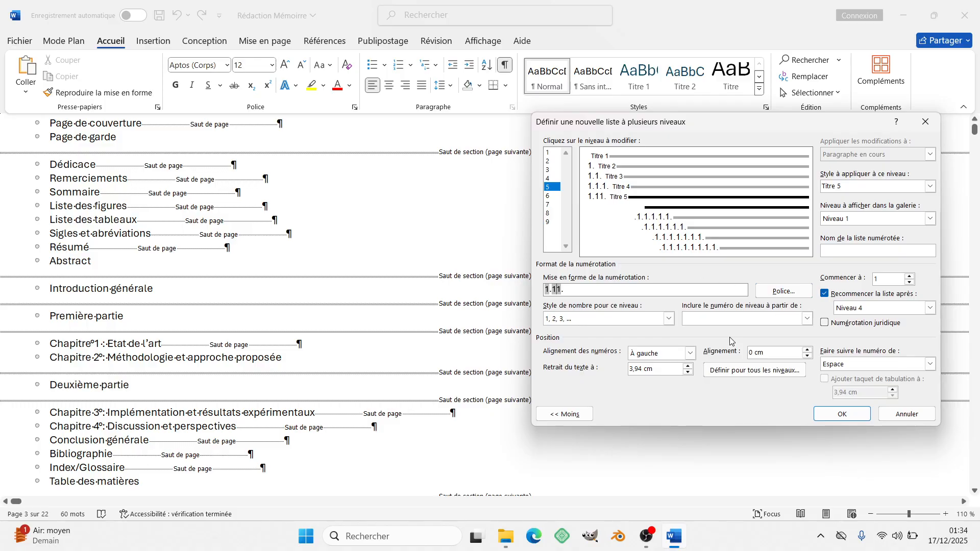
{"action": "type", "text": "."}
{"action": "left_click", "coordinate": [807, 319]}
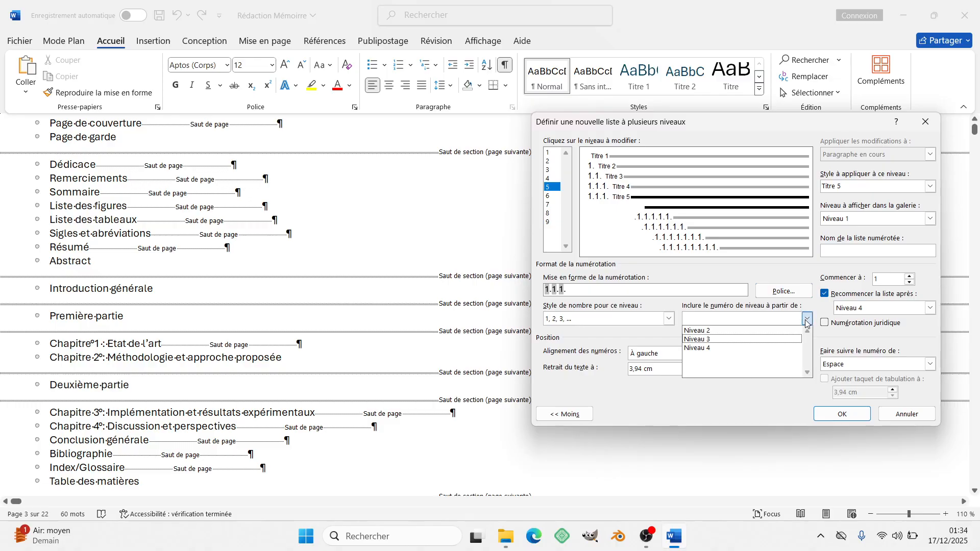
{"action": "left_click", "coordinate": [720, 348]}
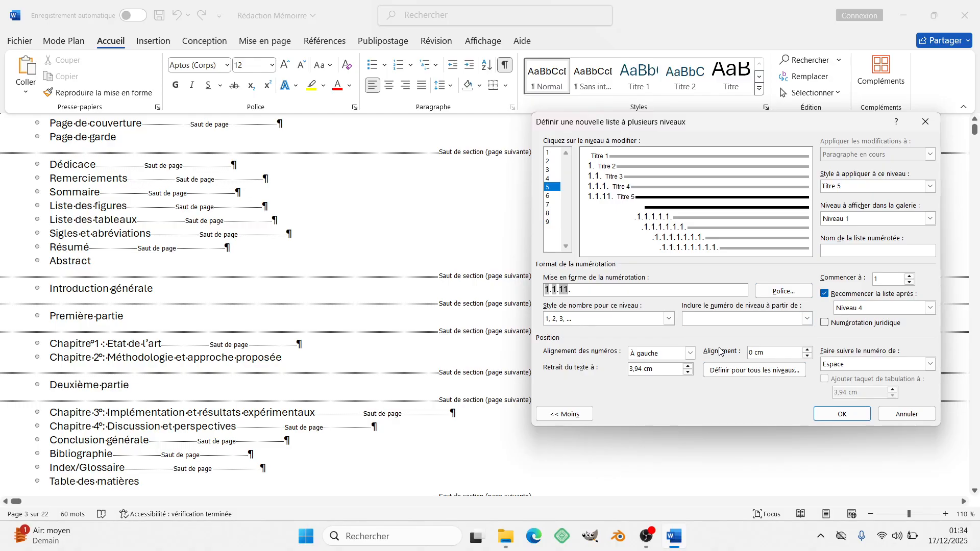
{"action": "type", "text": "."}
- Set level 5's text indent to 2,2 cm and confirm the multilevel list definition
{"action": "left_click", "coordinate": [689, 372]}
{"action": "left_click", "coordinate": [690, 372]}
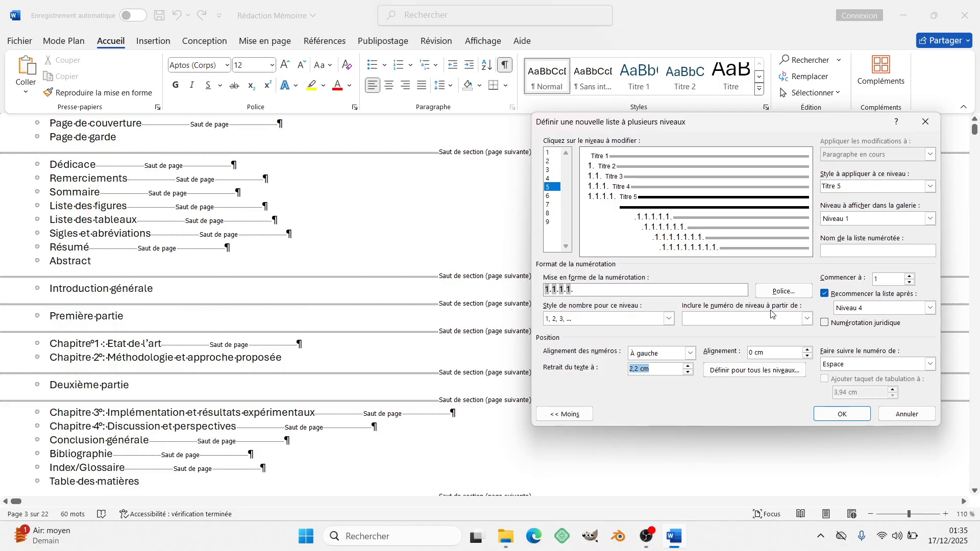
{"action": "left_click", "coordinate": [841, 415]}
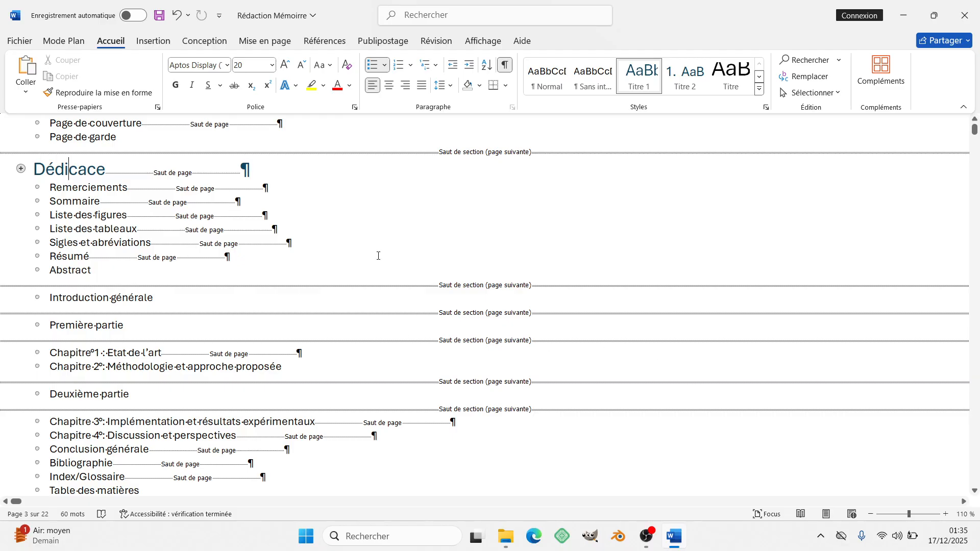
- Check the multilevel list gallery for the newly defined list among the document's current lists
{"action": "scroll", "coordinate": [379, 256], "scroll_direction": "down", "scroll_amount": 1}
{"action": "scroll", "coordinate": [378, 255], "scroll_direction": "up", "scroll_amount": 1}
{"action": "left_click", "coordinate": [436, 66]}
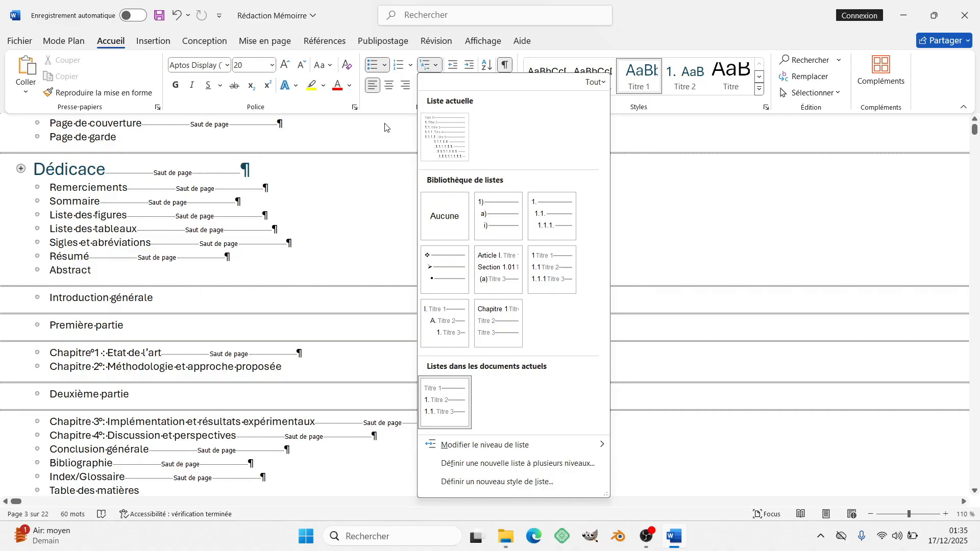
{"action": "left_click", "coordinate": [181, 306]}
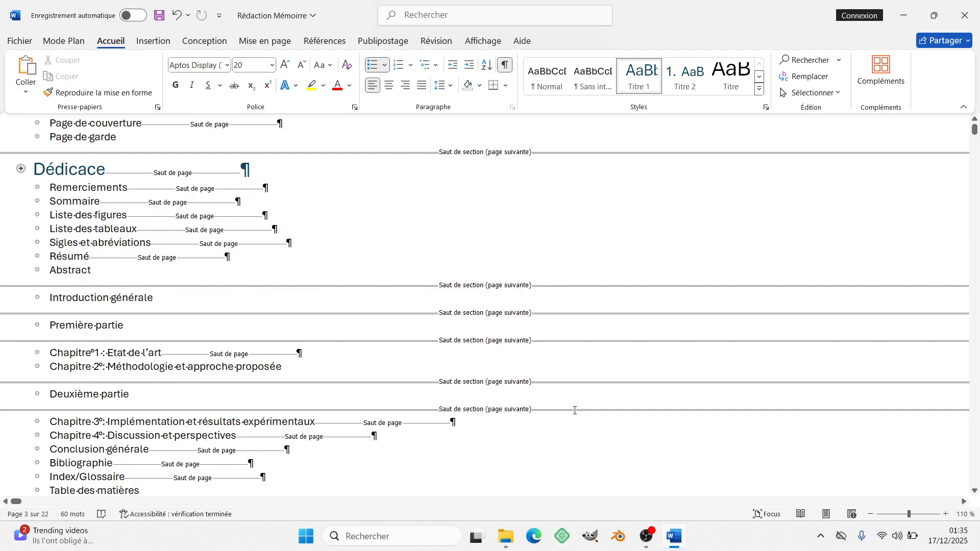
- Add an outline entry "Introduction du chapitre" after the Chapitre 1 heading "Etat de l'art"
{"action": "left_click", "coordinate": [317, 354]}
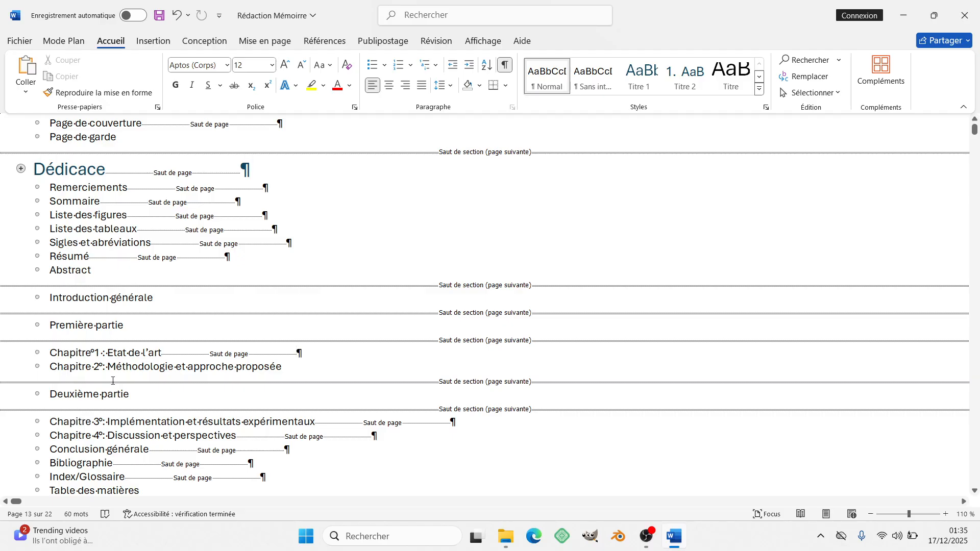
{"action": "left_click", "coordinate": [309, 355]}
{"action": "key", "text": "Return"}
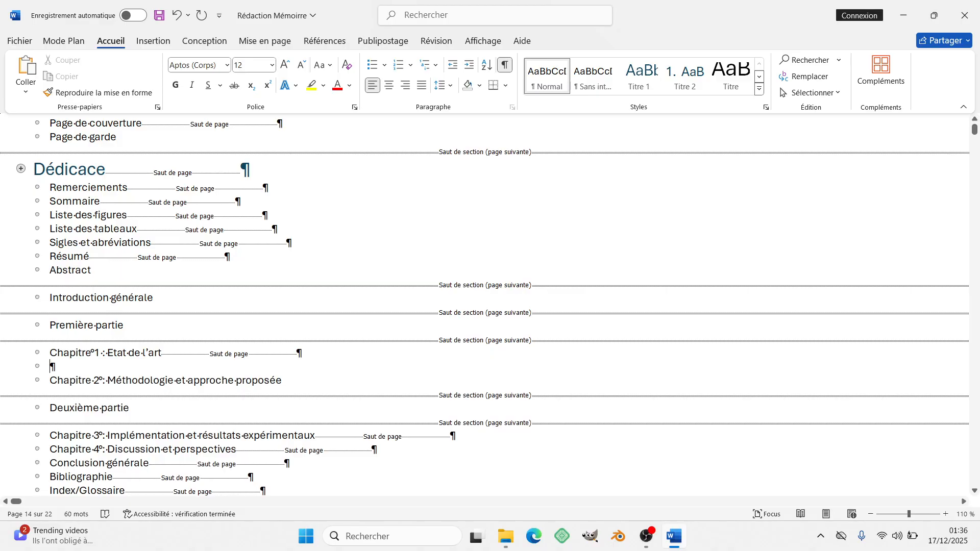
{"action": "type", "text": "Introduction du  chapitre"}
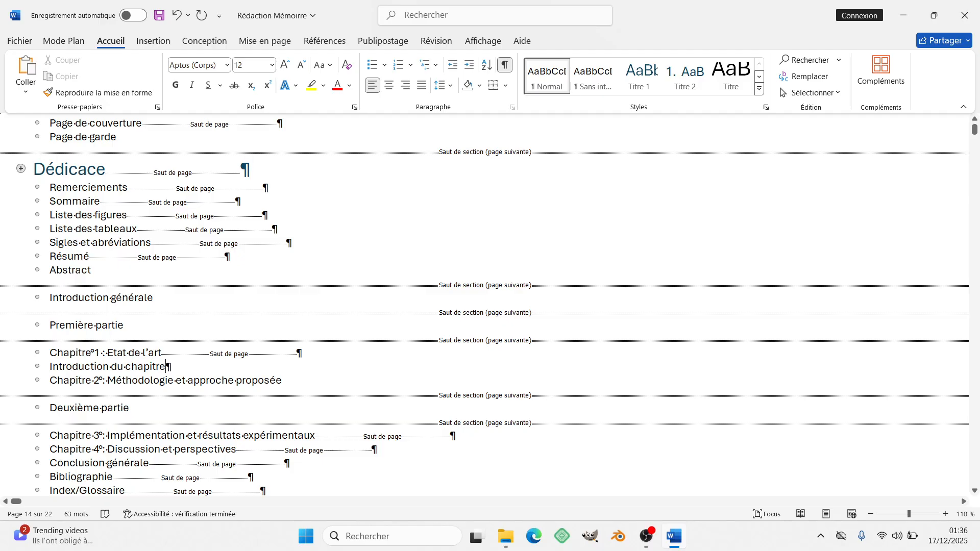
{"action": "key", "text": "Return"}
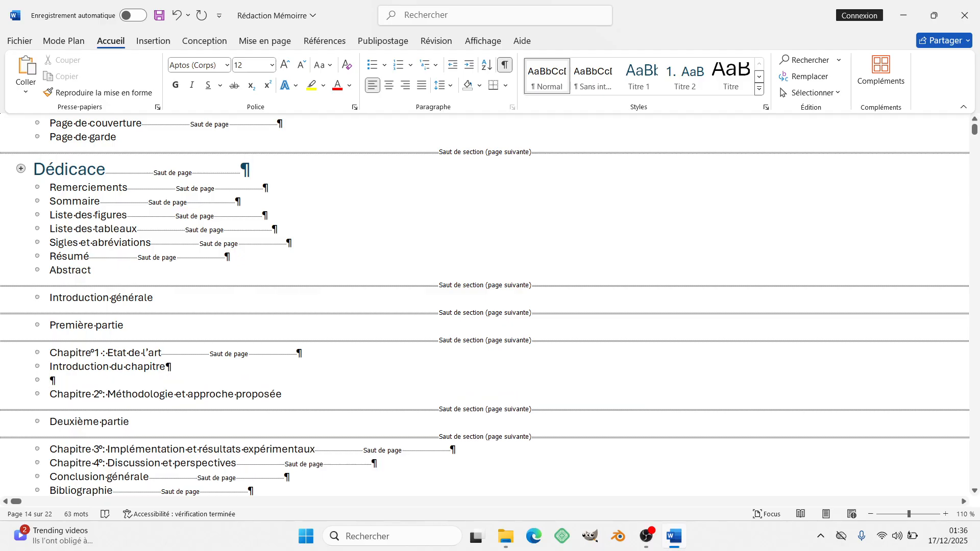
- Add the entries "Description du milieu d'étude" and "Revue littéraire" below the Chapitre 1 introduction
{"action": "type", "text": "Description du mi"}
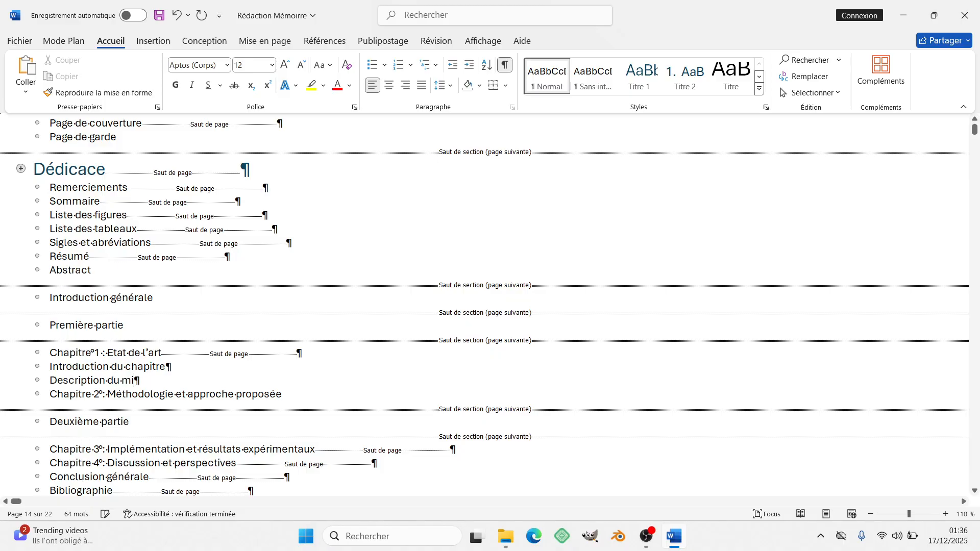
{"action": "type", "text": "lieu d'étude"}
{"action": "key", "text": "Return"}
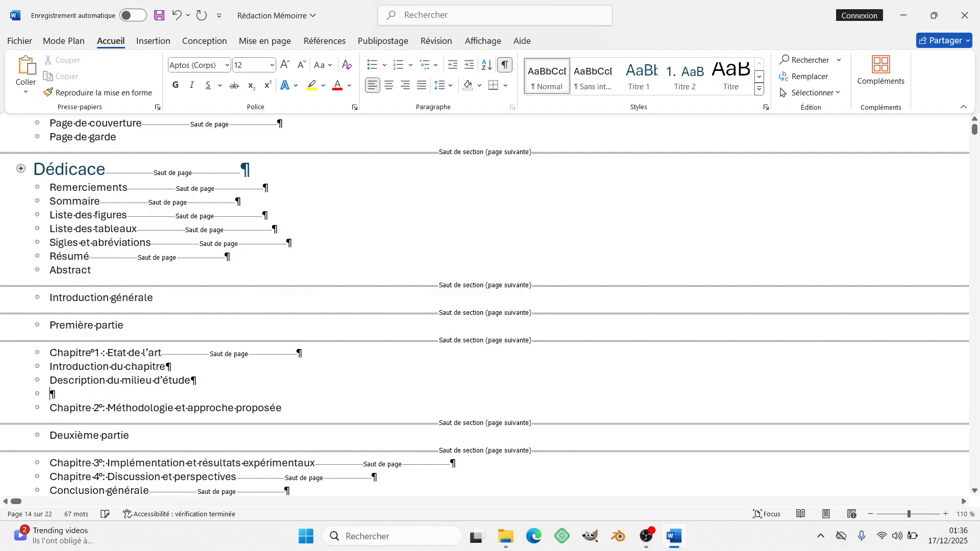
{"action": "type", "text": "Rev"}
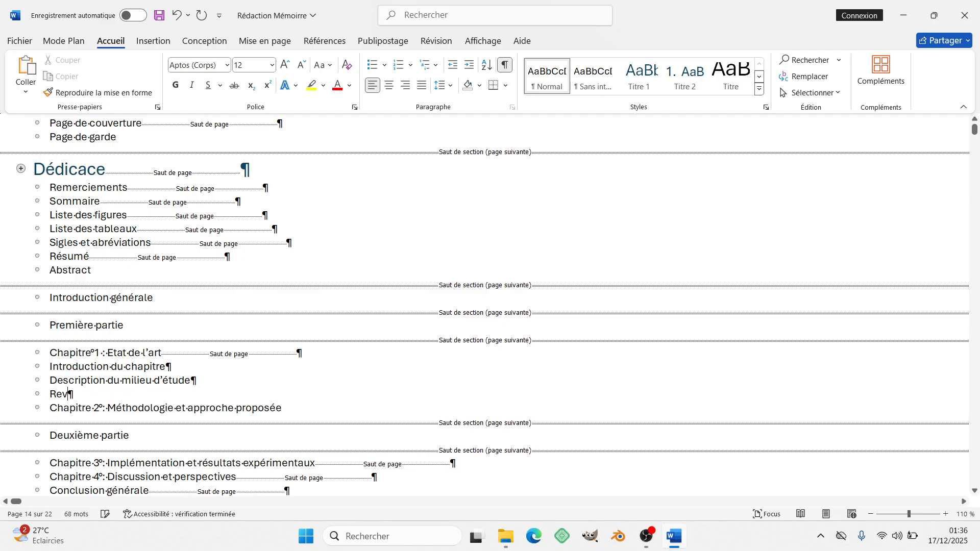
{"action": "type", "text": "ue littéraire"}
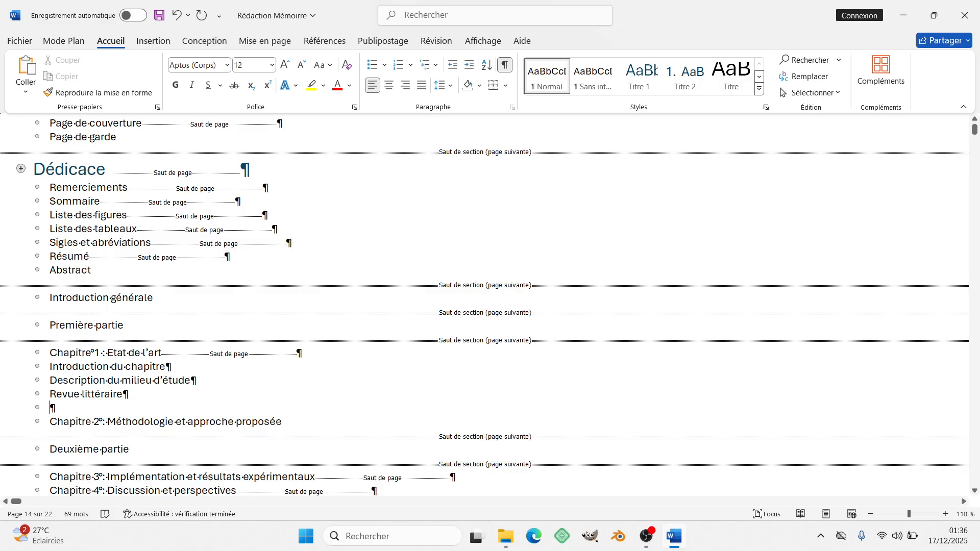
- Add the entry "Concepts et technologies" below "Revue littéraire", correcting its spelling
{"action": "type", "text": "Concepts et tec"}
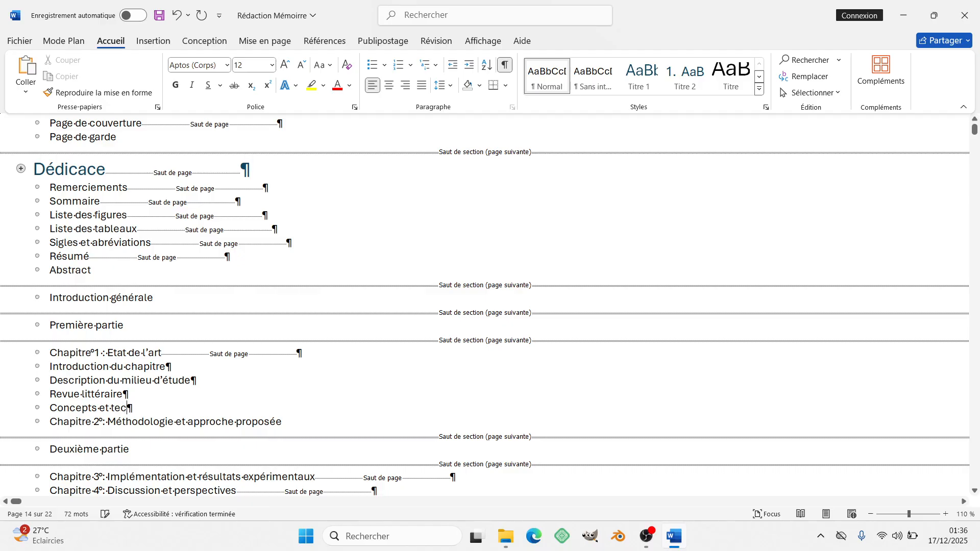
{"action": "type", "text": "hnpologies"}
{"action": "key", "text": "Left"}
{"action": "key", "text": "Left"}
{"action": "key", "text": "Left"}
{"action": "key", "text": "Left"}
{"action": "key", "text": "Left"}
{"action": "key", "text": "Left"}
{"action": "key", "text": "Left"}
{"action": "key", "text": "BackSpace"}
{"action": "key", "text": "Right"}
{"action": "key", "text": "Right"}
{"action": "key", "text": "Right"}
{"action": "key", "text": "Right"}
{"action": "key", "text": "Right"}
{"action": "key", "text": "Right"}
{"action": "key", "text": "Right"}
{"action": "key", "text": "Right"}
{"action": "key", "text": "Right"}
{"action": "key", "text": "Right"}
{"action": "key", "text": "Right"}
{"action": "key", "text": "Return"}
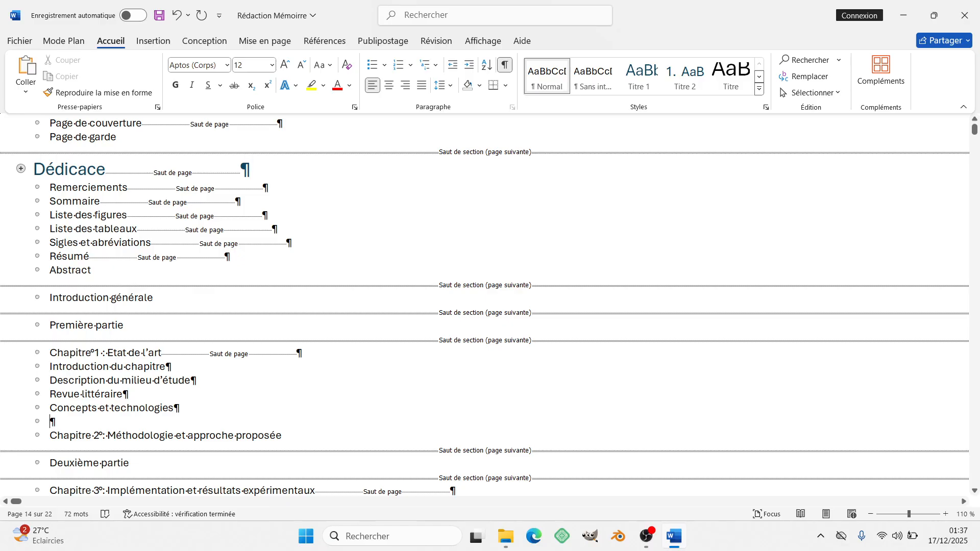
- Close the Chapitre 1 outline with the entry "Conclusion du chapitre"
{"action": "type", "text": "Conclusion"}
{"action": "type", "text": "du chap"}
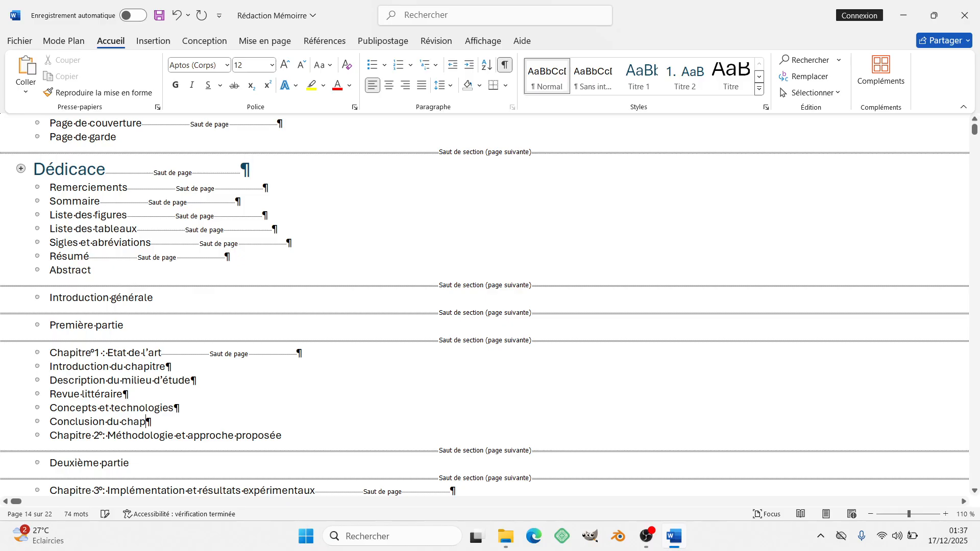
{"action": "type", "text": "itre"}
- Add the entries "Introduction du chapitre" and "Description de la méthodologie" after the Chapitre 2 heading
{"action": "scroll", "coordinate": [233, 378], "scroll_direction": "down", "scroll_amount": 15}
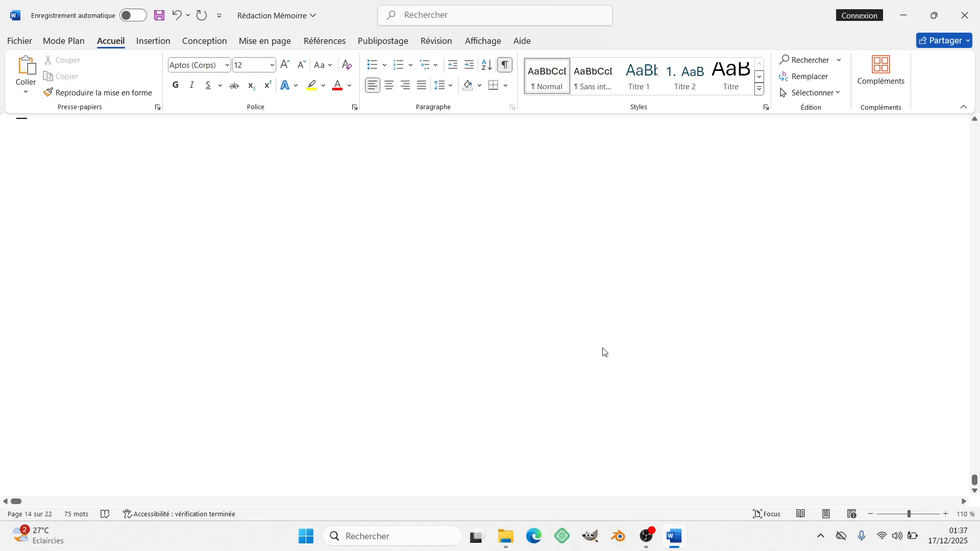
{"action": "left_click_drag", "start_coordinate": [975, 480], "coordinate": [918, 175]}
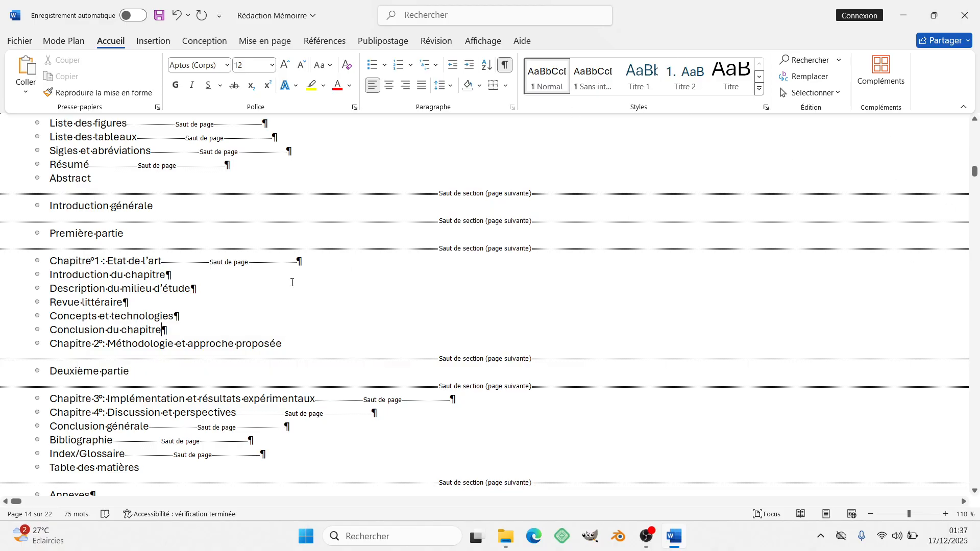
{"action": "left_click", "coordinate": [299, 340]}
{"action": "key", "text": "Return"}
{"action": "type", "text": "Intro"}
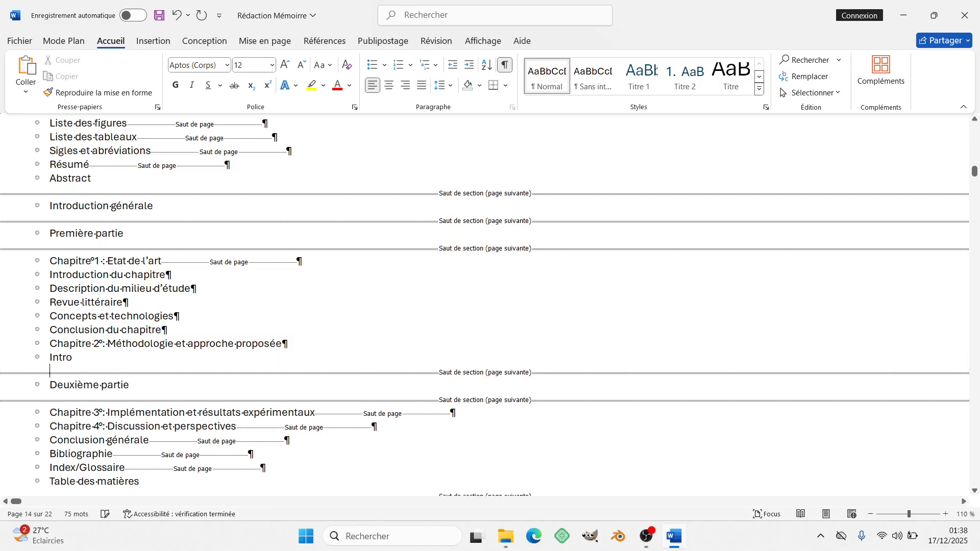
{"action": "type", "text": "duction du chapitre"}
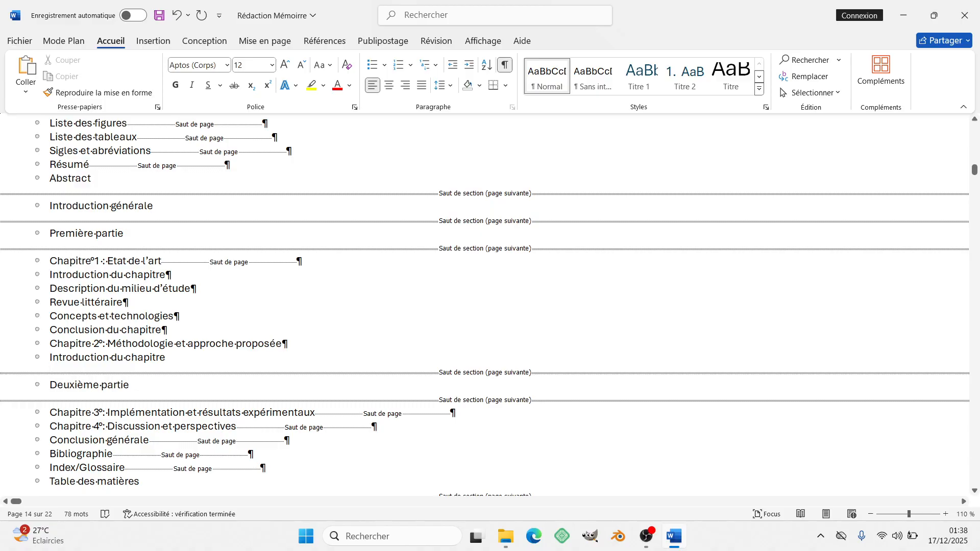
{"action": "key", "text": "Return"}
{"action": "type", "text": "Desc"}
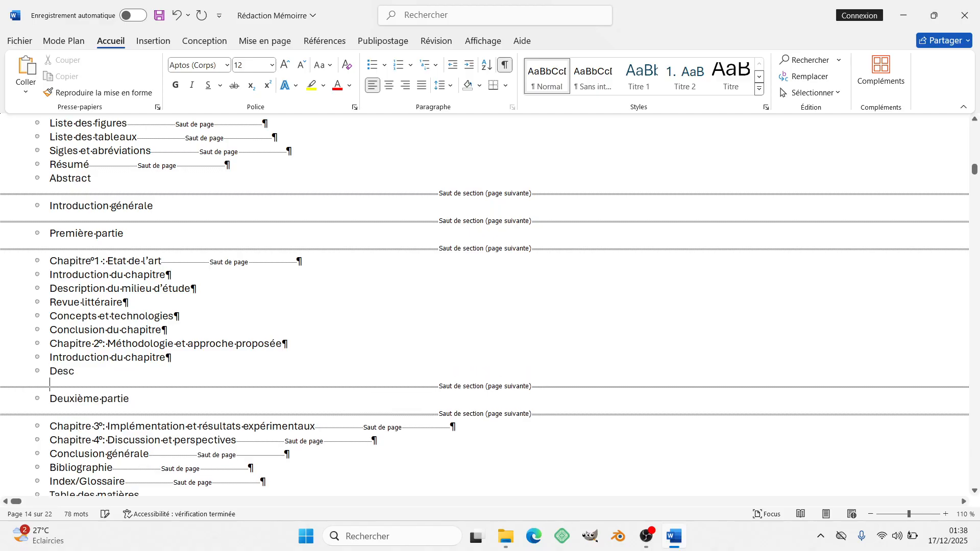
{"action": "type", "text": "ription de la méthodologie"}
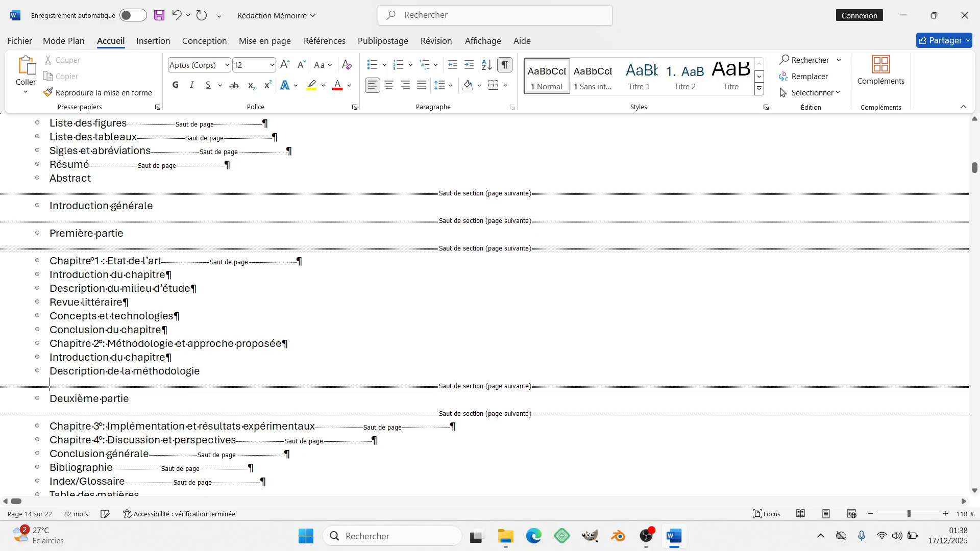
- Add the entry "Architecture ou modèle proposé" below "Description de la méthodologie" in Chapitre 2
{"action": "key", "text": "Return"}
{"action": "type", "text": "A"}
{"action": "key", "text": "BackSpace"}
{"action": "key", "text": "BackSpace"}
{"action": "type", "text": "A"}
{"action": "key", "text": "Return"}
{"action": "type", "text": "rch"}
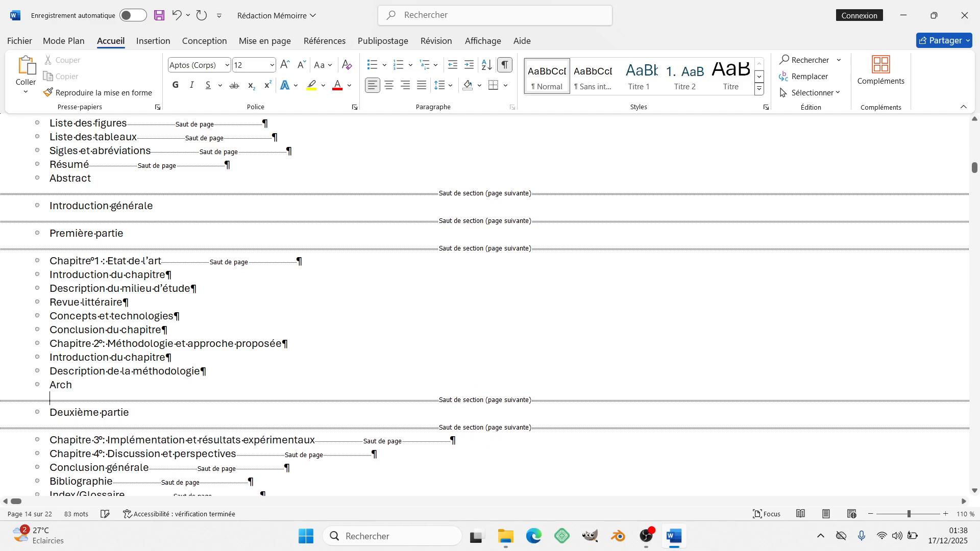
{"action": "type", "text": "itecture ou modèle proposé"}
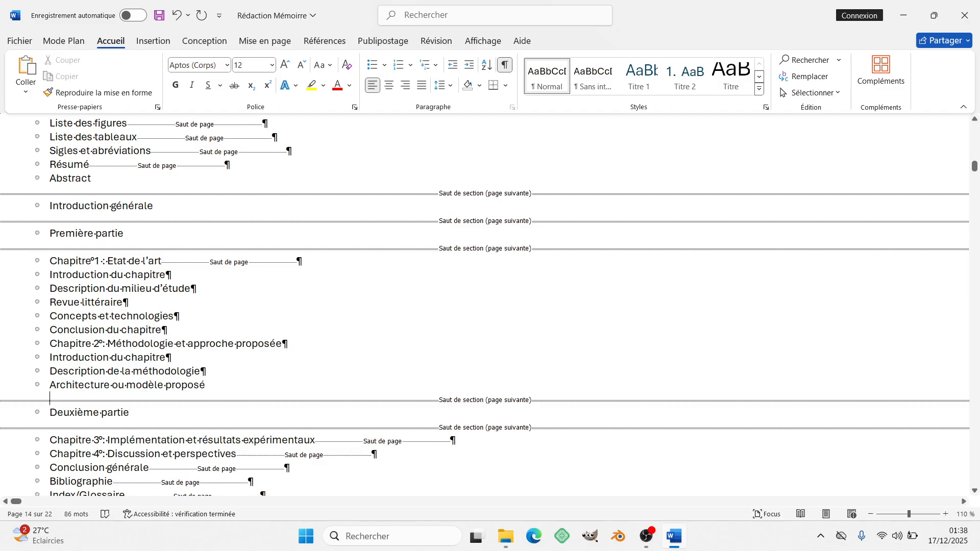
- Complete the Chapitre 2 outline with the entries "Justification du choix" and "Conclusion du chapitre"
{"action": "key", "text": "Return"}
{"action": "type", "text": "Justi"}
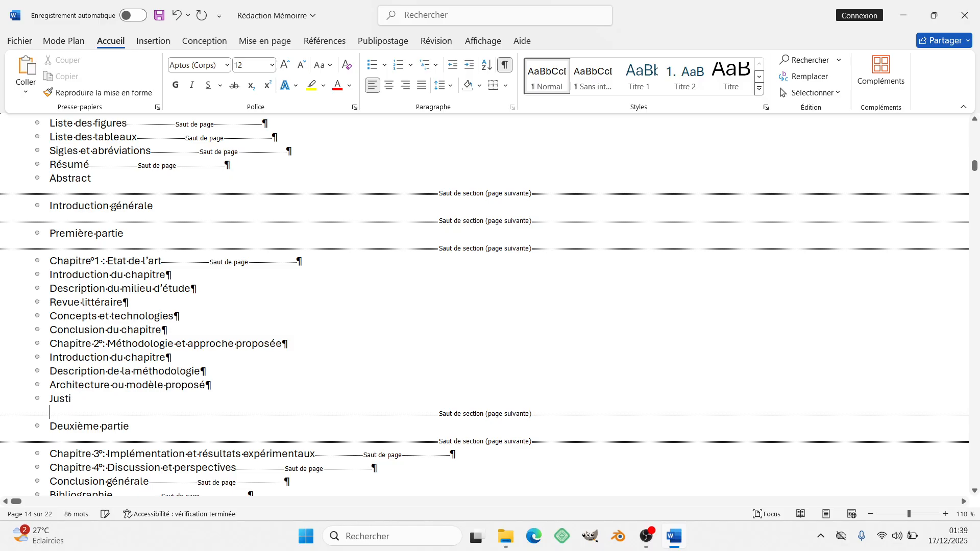
{"action": "type", "text": "fication du choix"}
{"action": "key", "text": "Return"}
{"action": "type", "text": "Conc"}
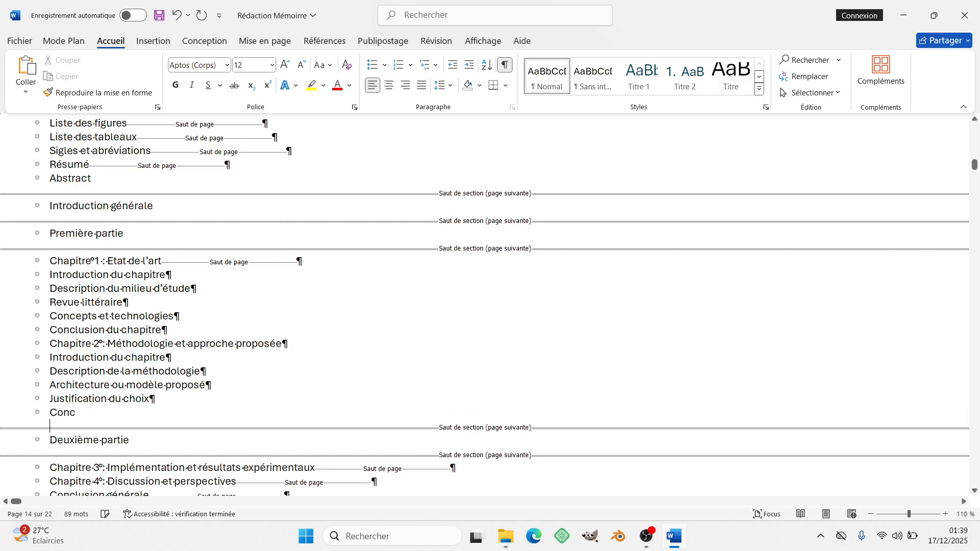
{"action": "type", "text": "lusion· du chapitre"}
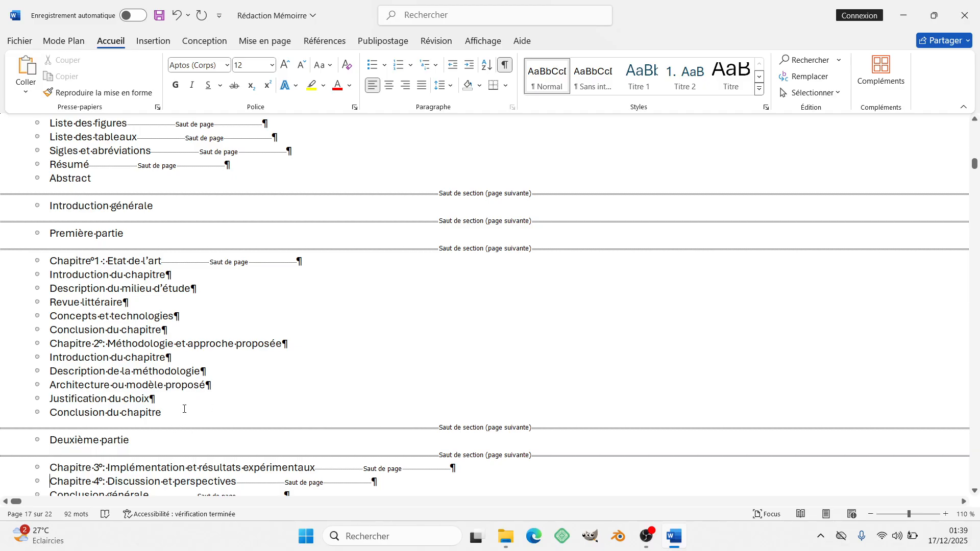
- Add the entry "Introduction du chapitre" after the Chapitre 3 heading and start a new line below it
{"action": "scroll", "coordinate": [184, 407], "scroll_direction": "down", "scroll_amount": 5}
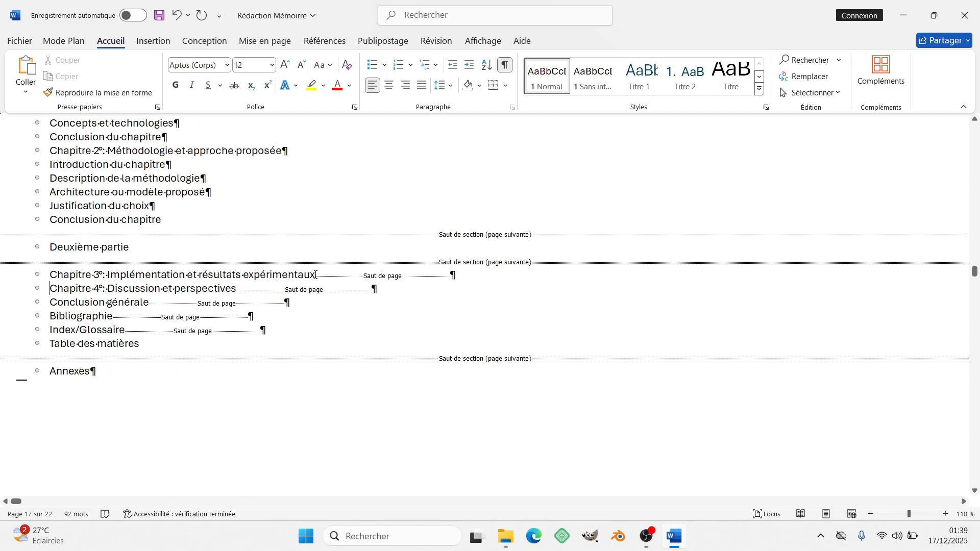
{"action": "left_click", "coordinate": [453, 275]}
{"action": "key", "text": "Return"}
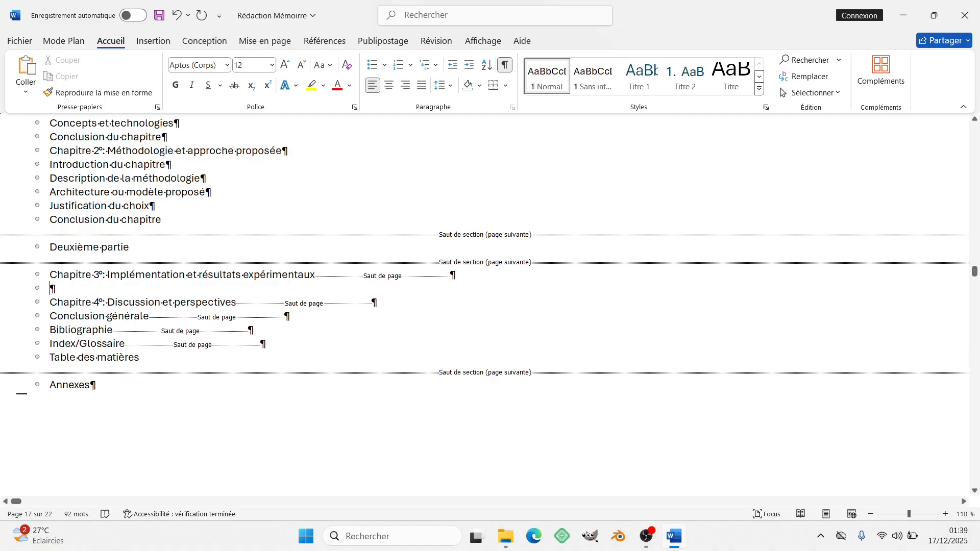
{"action": "type", "text": "Introduction du c"}
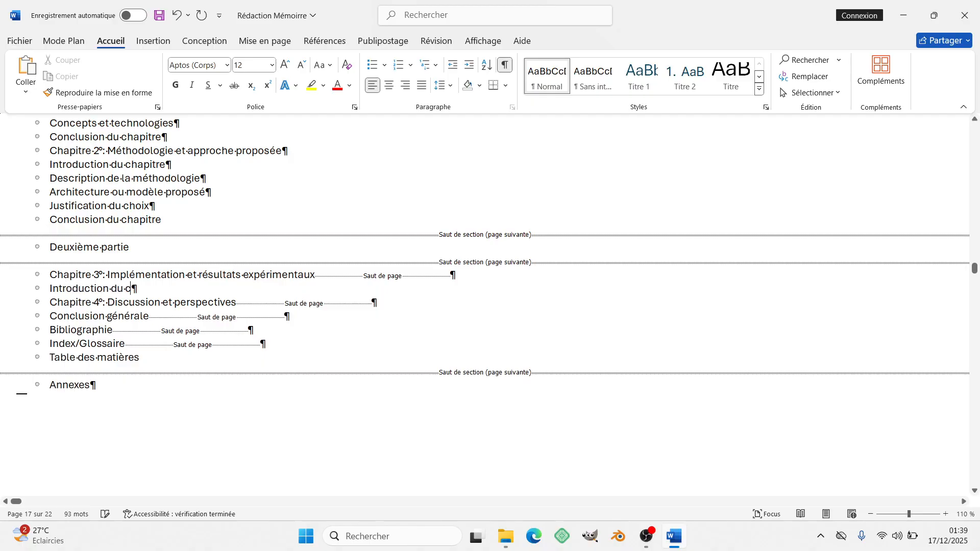
{"action": "type", "text": "hapitre"}
{"action": "key", "text": "Return"}
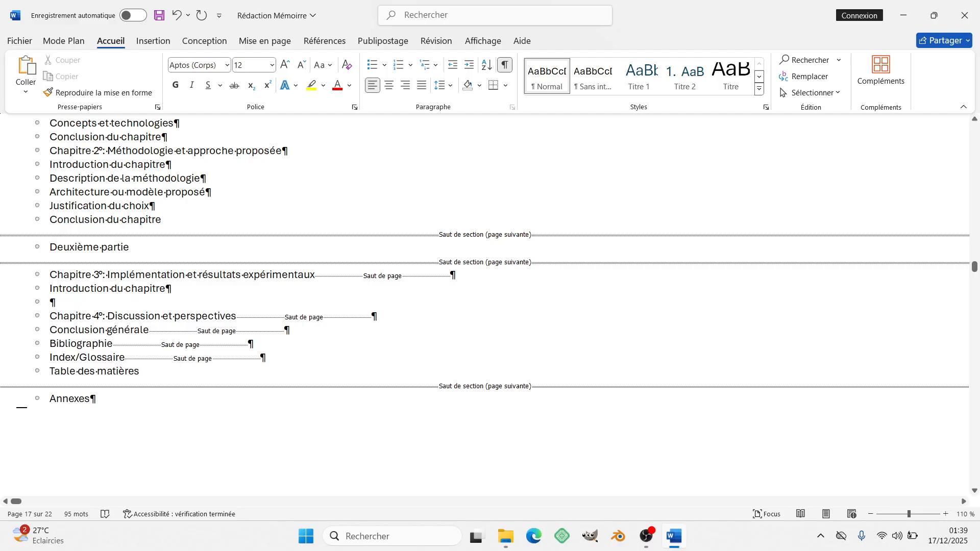
- Add the entry "Environnement d'expérimentation" below "Introduction du chapitre" in Chapitre 3
{"action": "type", "text": "Environ"}
{"action": "type", "text": "nement d'"}
{"action": "type", "text": "exp"}
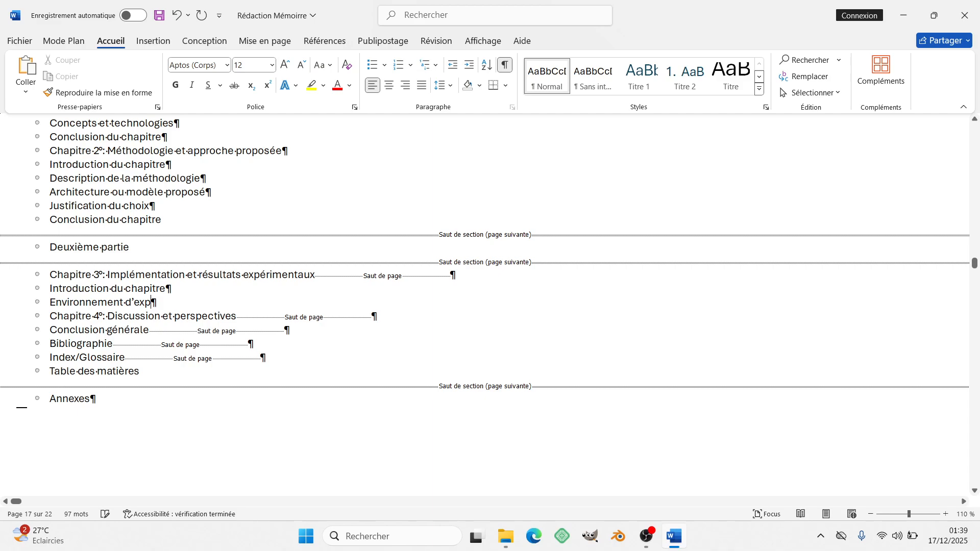
{"action": "type", "text": "érimentation"}
{"action": "key", "text": "Return"}
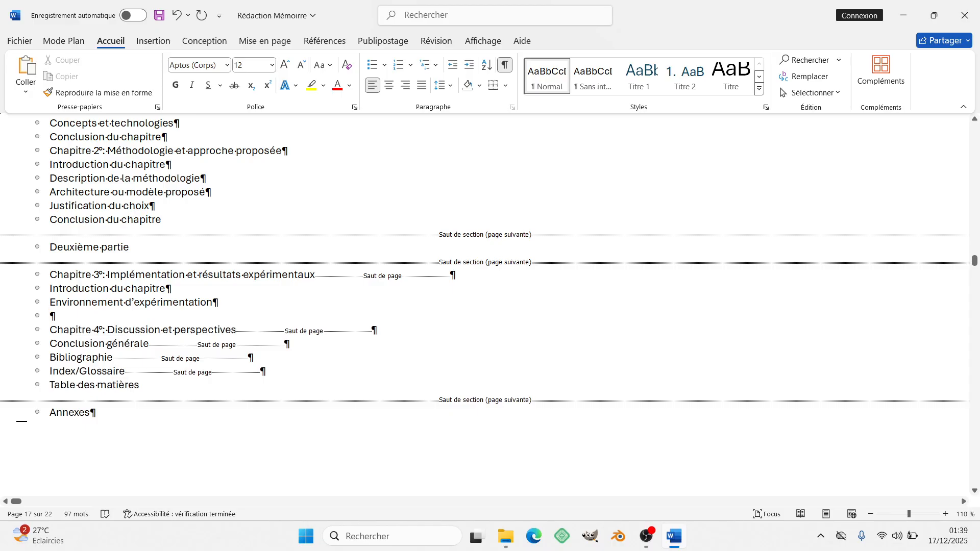
- Add the entry "Détails de l'implémentation" below "Environnement d'expérimentation" in Chapitre 3
{"action": "type", "text": "tt"}
{"action": "key", "text": "BackSpace"}
{"action": "type", "text": "ails de l'implé"}
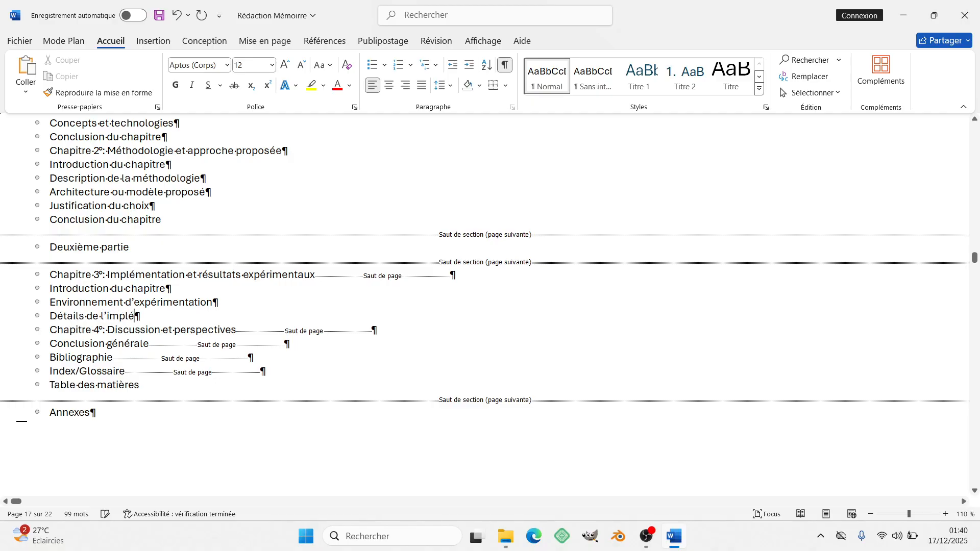
{"action": "type", "text": "mentati"}
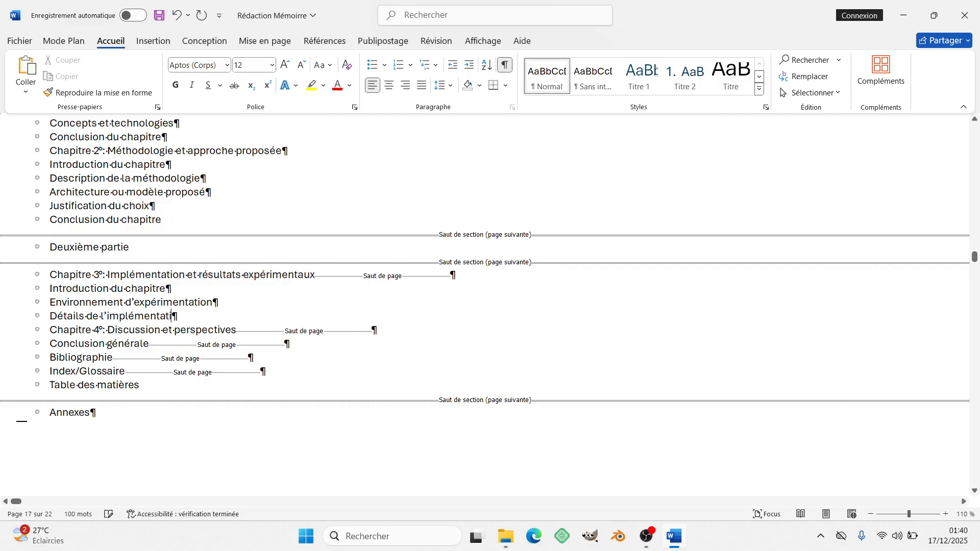
{"action": "type", "text": "on"}
{"action": "key", "text": "Return"}
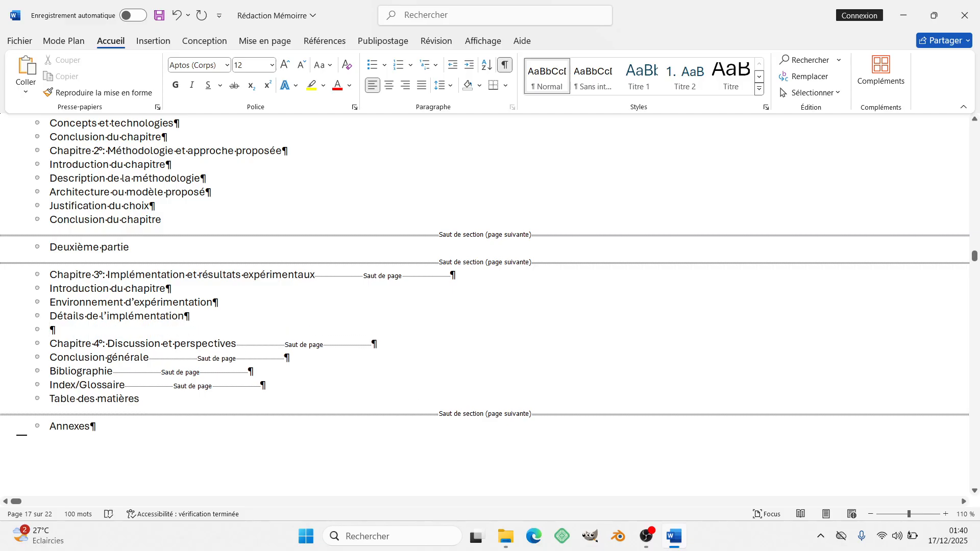
- Add the entries "Résultats" and "Analyse et interprétation des résultats" to the Chapitre 3 outline
{"action": "type", "text": "Résultats"}
{"action": "key", "text": "Return"}
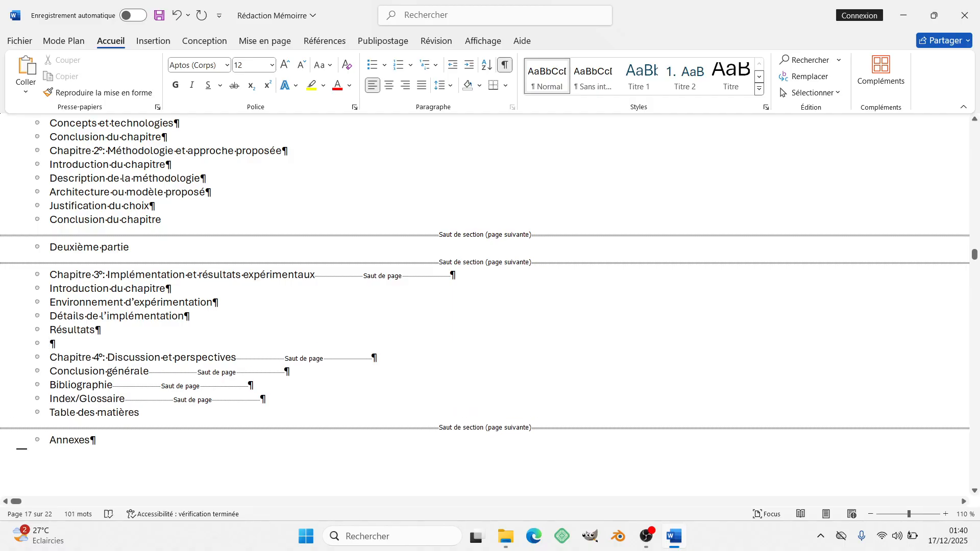
{"action": "type", "text": "Analyse et interpr"}
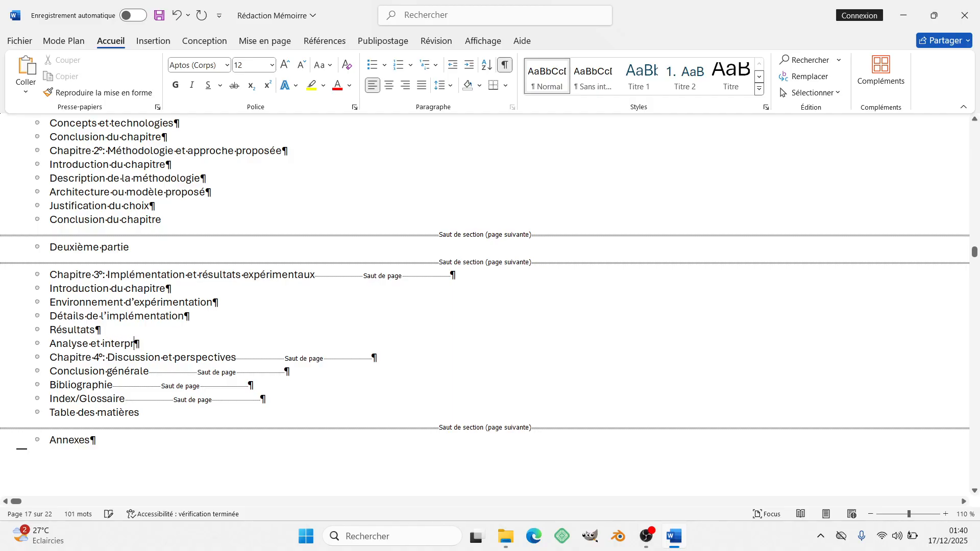
{"action": "type", "text": "étation des résu"}
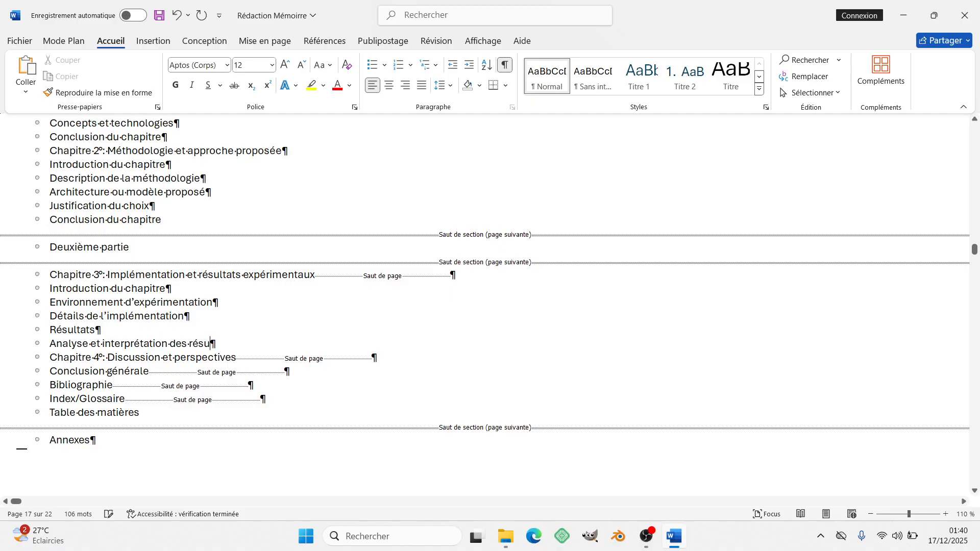
{"action": "type", "text": "ltats"}
{"action": "key", "text": "Return"}
- Finish the Chapitre 3 outline with the entry "Conclusion du chapitre"
{"action": "type", "text": "co"}
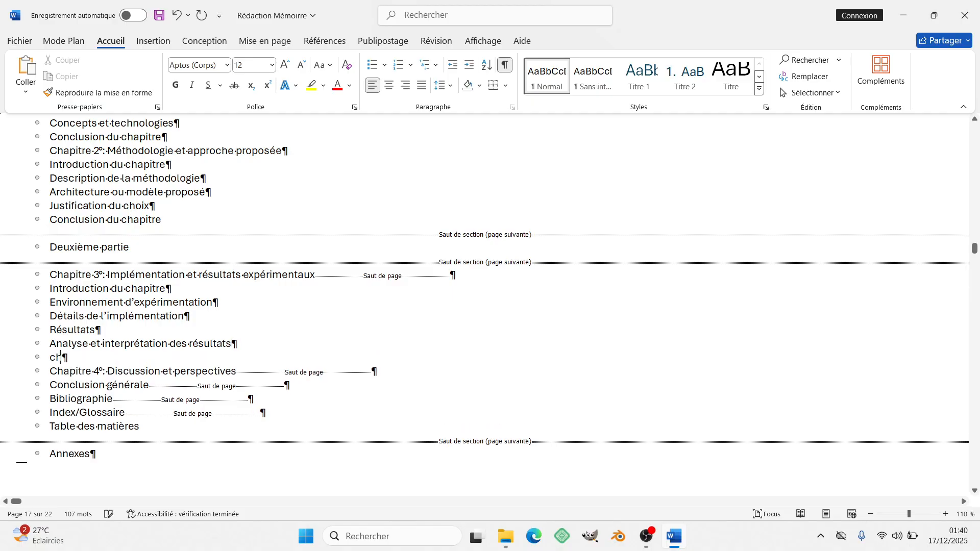
{"action": "key", "text": "BackSpace"}
{"action": "key", "text": "BackSpace"}
{"action": "type", "text": "Chapi"}
{"action": "key", "text": "BackSpace"}
{"action": "key", "text": "BackSpace"}
{"action": "key", "text": "BackSpace"}
{"action": "key", "text": "BackSpace"}
{"action": "type", "text": "onclusion du cha"}
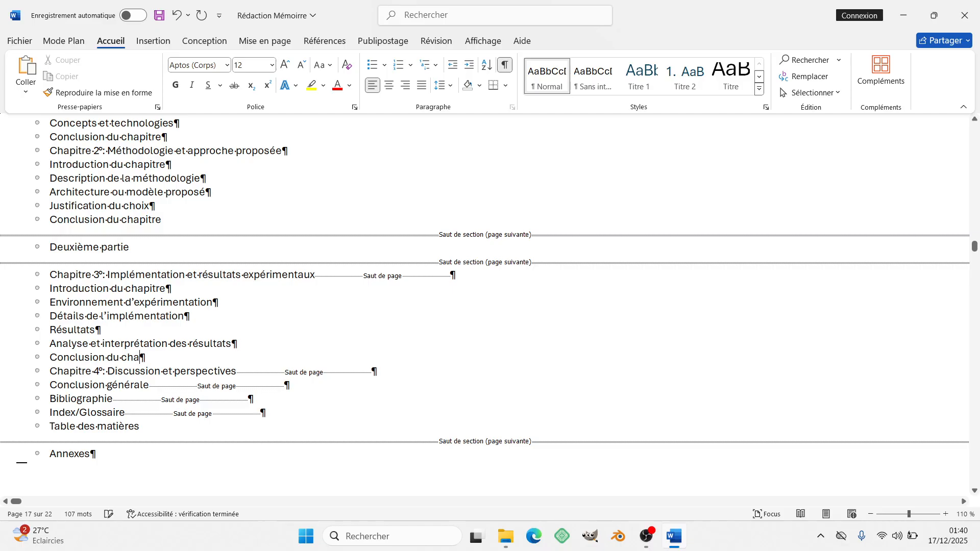
{"action": "type", "text": "pitre"}
- Insert a new line after the Chapitre 4 heading's page break and enter "Introduction du chapitre" there
{"action": "key", "text": "Down"}
{"action": "key", "text": "Right"}
{"action": "key", "text": "Right"}
{"action": "key", "text": "Right"}
{"action": "key", "text": "Right"}
{"action": "key", "text": "Right"}
{"action": "key", "text": "Right"}
{"action": "key", "text": "Right"}
{"action": "key", "text": "Right"}
{"action": "key", "text": "Right"}
{"action": "key", "text": "Right"}
{"action": "key", "text": "Right"}
{"action": "key", "text": "Right"}
{"action": "key", "text": "Right"}
{"action": "key", "text": "Right"}
{"action": "key", "text": "Right"}
{"action": "key", "text": "Right"}
{"action": "key", "text": "Right"}
{"action": "key", "text": "Right"}
{"action": "key", "text": "Left"}
{"action": "key", "text": "Left"}
{"action": "key", "text": "Return"}
{"action": "key", "text": "Up"}
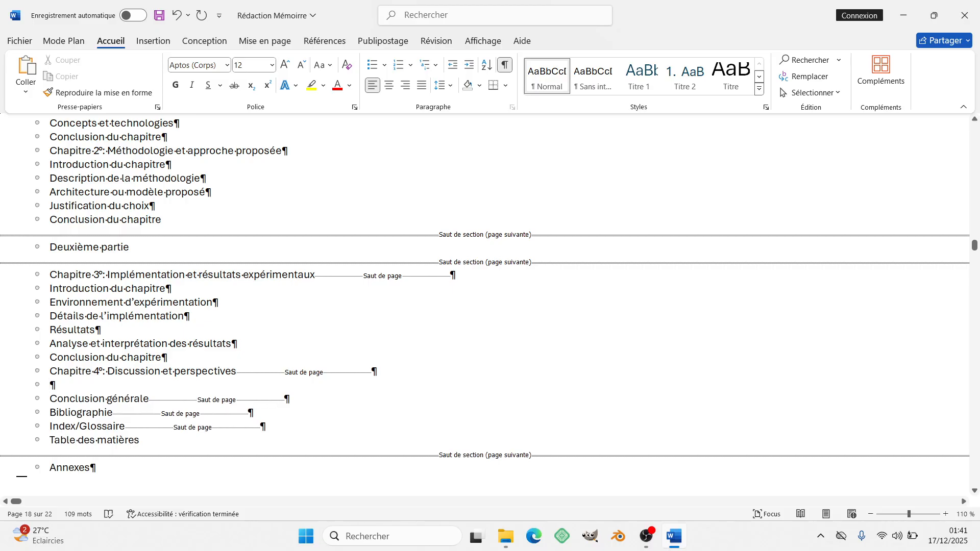
{"action": "type", "text": "Introduction du ch"}
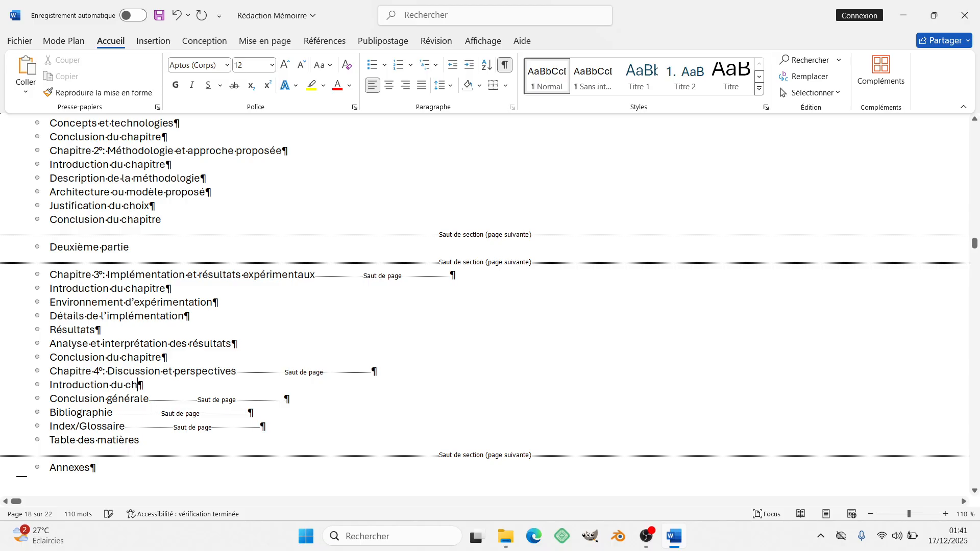
{"action": "type", "text": "apitre"}
{"action": "key", "text": "Return"}
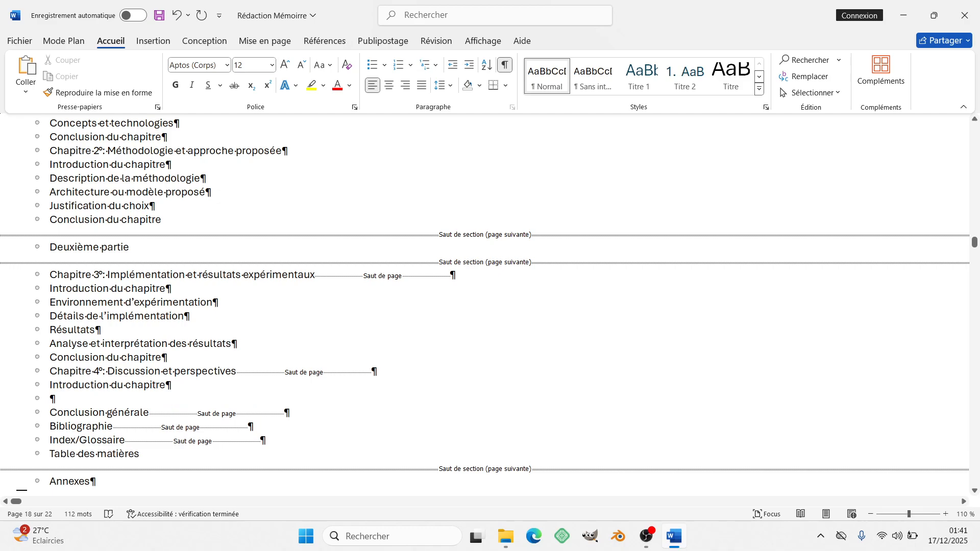
- Add the entry "Résumé des résultats" below "Introduction du chapitre" in Chapitre 4
{"action": "type", "text": "Rés"}
{"action": "type", "text": "um\""}
{"action": "key", "text": "BackSpace"}
{"action": "key", "text": "BackSpace"}
{"action": "key", "text": "BackSpace"}
{"action": "type", "text": "é des résultats"}
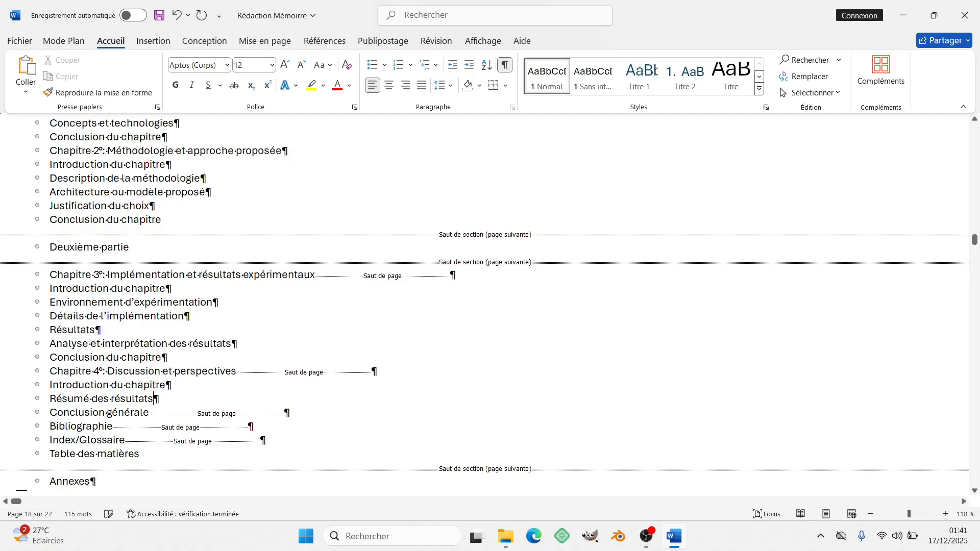
{"action": "key", "text": "Return"}
- Complete the Chapitre 4 outline with the entries "Analyse critique", "Perspectives" and "Conclusion du chapitre"
{"action": "type", "text": "An"}
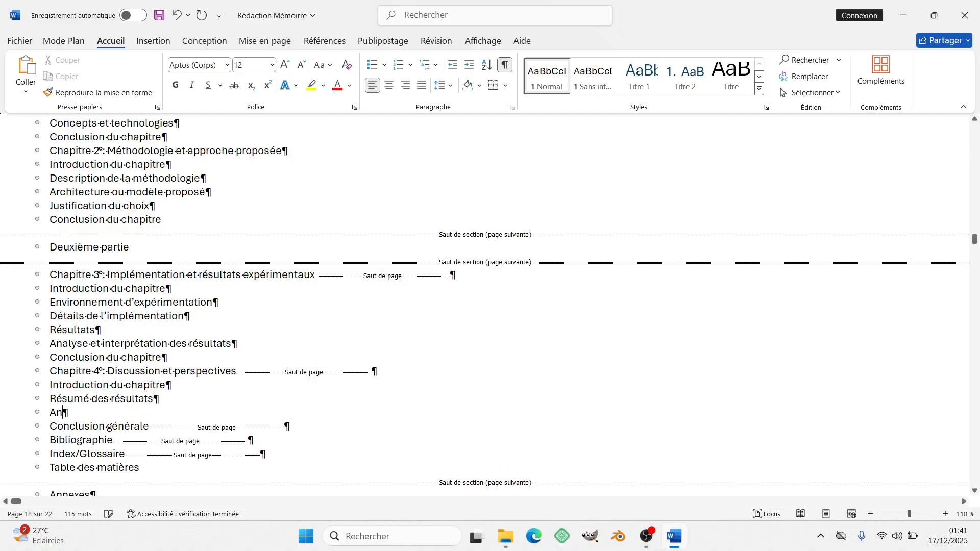
{"action": "type", "text": "alyse critique"}
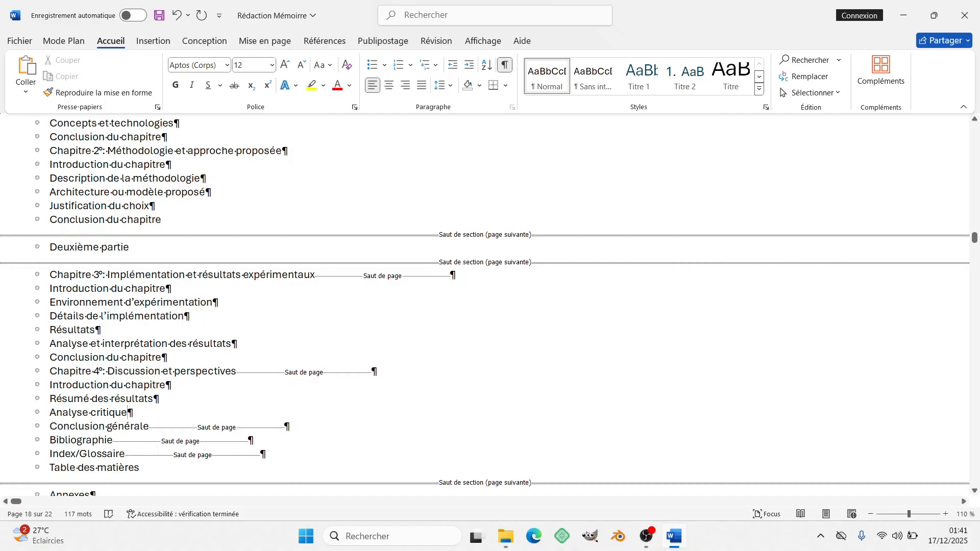
{"action": "key", "text": "Return"}
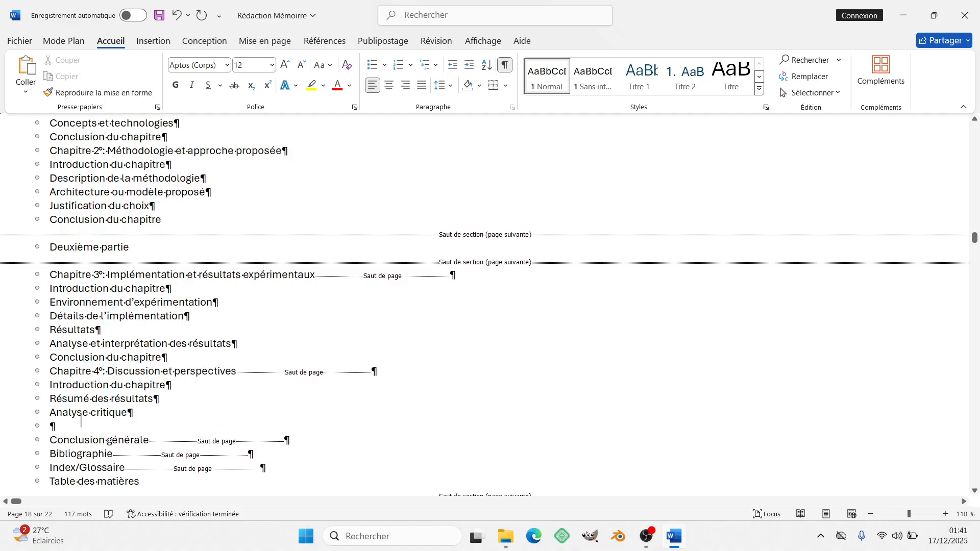
{"action": "type", "text": "Perspectives"}
{"action": "key", "text": "Return"}
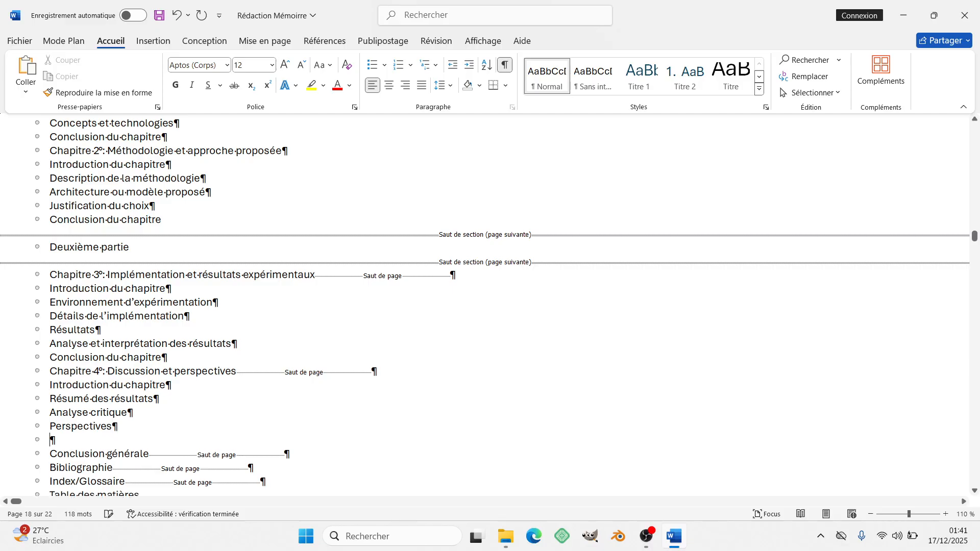
{"action": "type", "text": "Conclusion du chapitre"}
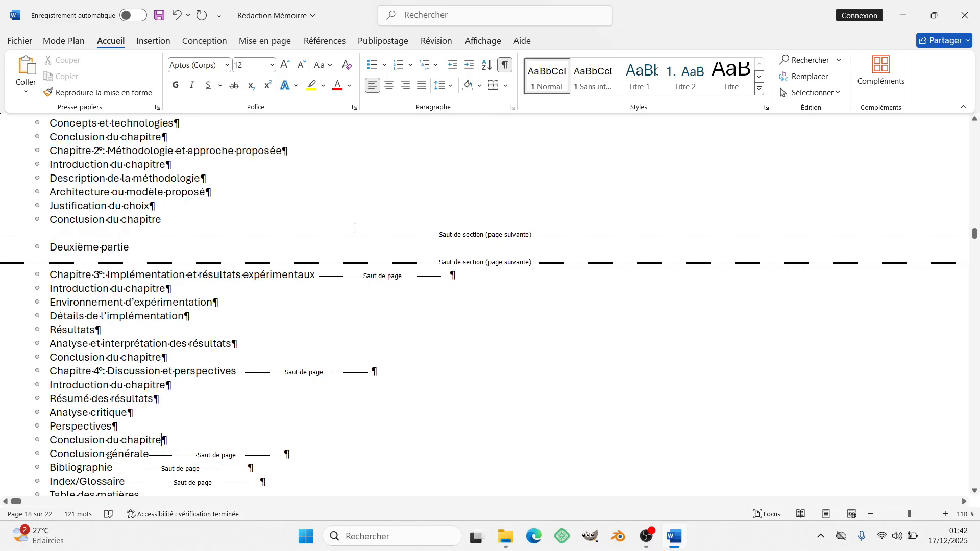
- Apply the Titre 1 style to all entries from "Dédicace" through "Première partie"
{"action": "scroll", "coordinate": [311, 220], "scroll_direction": "down", "scroll_amount": 10}
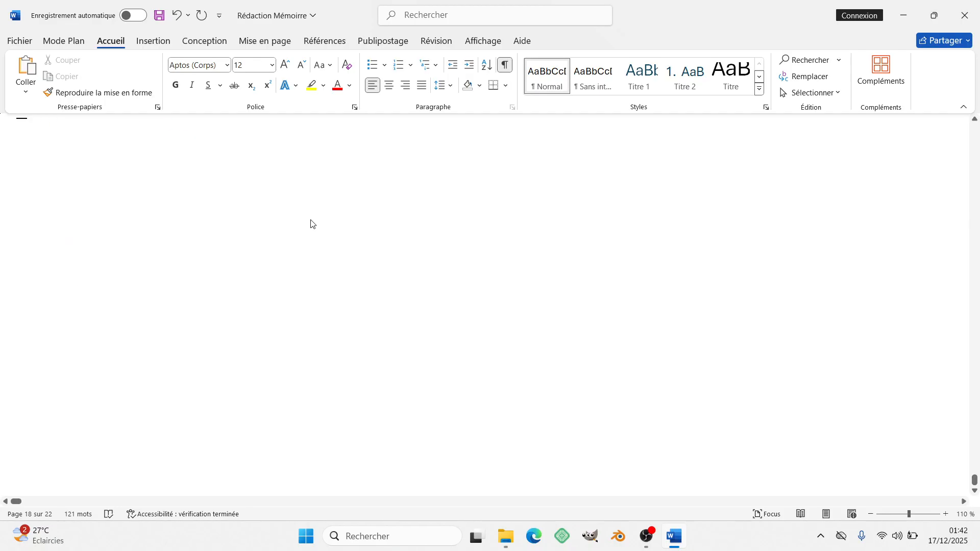
{"action": "scroll", "coordinate": [311, 224], "scroll_direction": "up", "scroll_amount": 15}
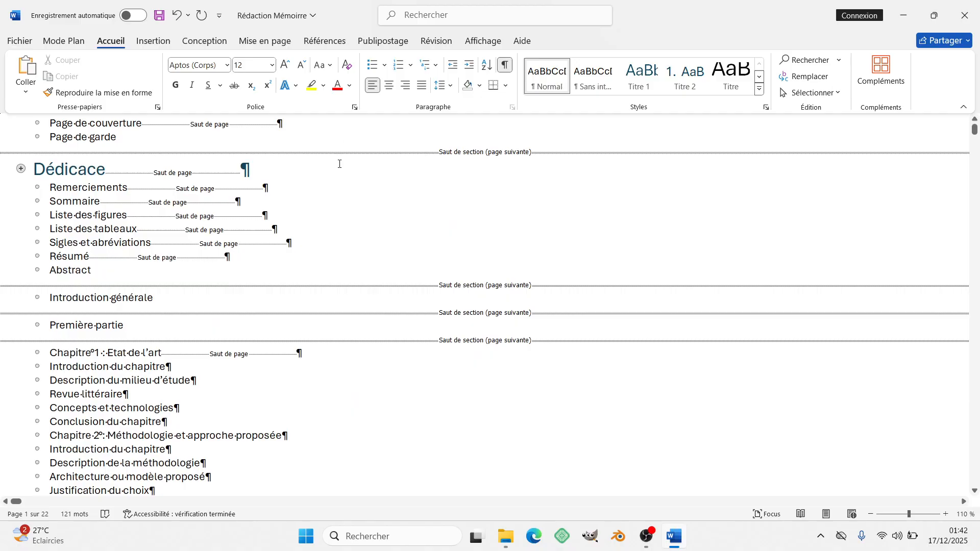
{"action": "left_click", "coordinate": [34, 169]}
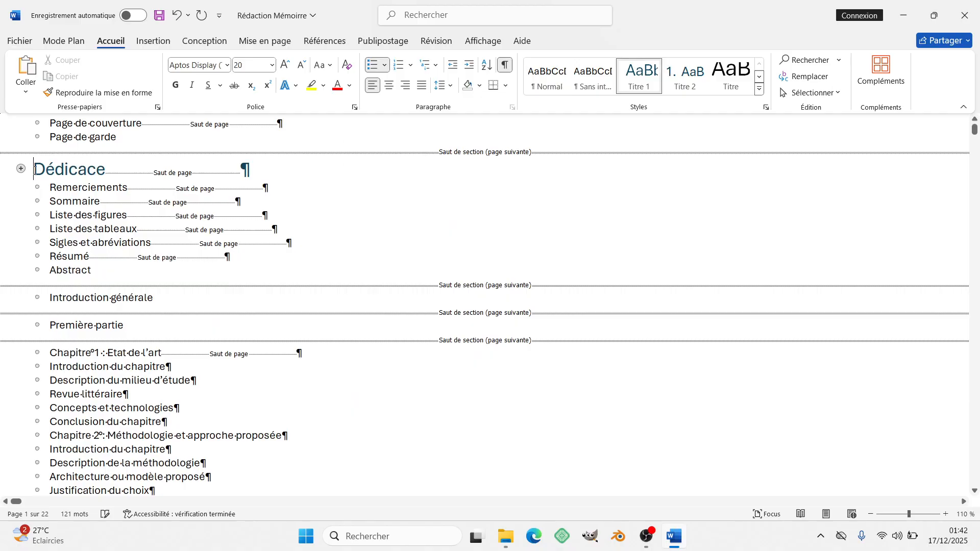
{"action": "left_click_drag", "start_coordinate": [34, 169], "coordinate": [138, 326]}
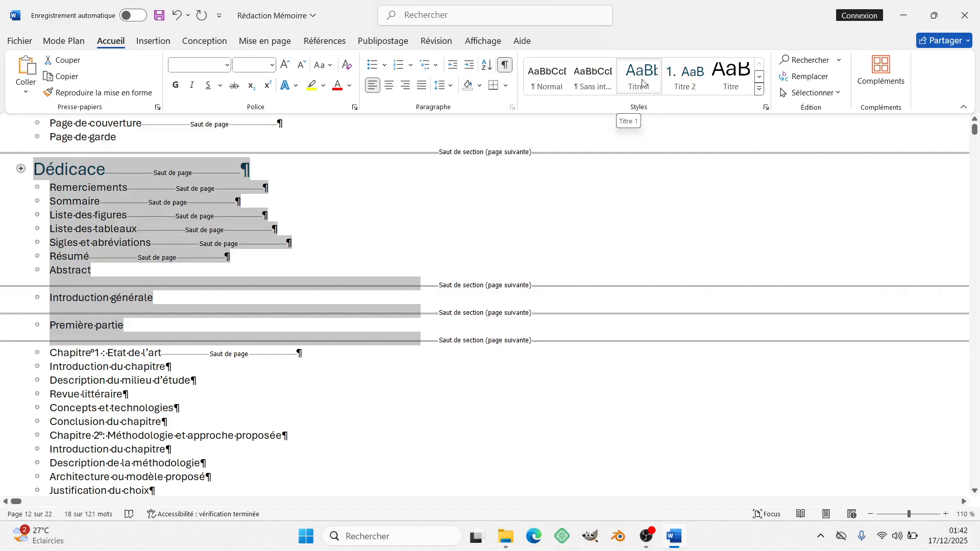
{"action": "left_click", "coordinate": [642, 83]}
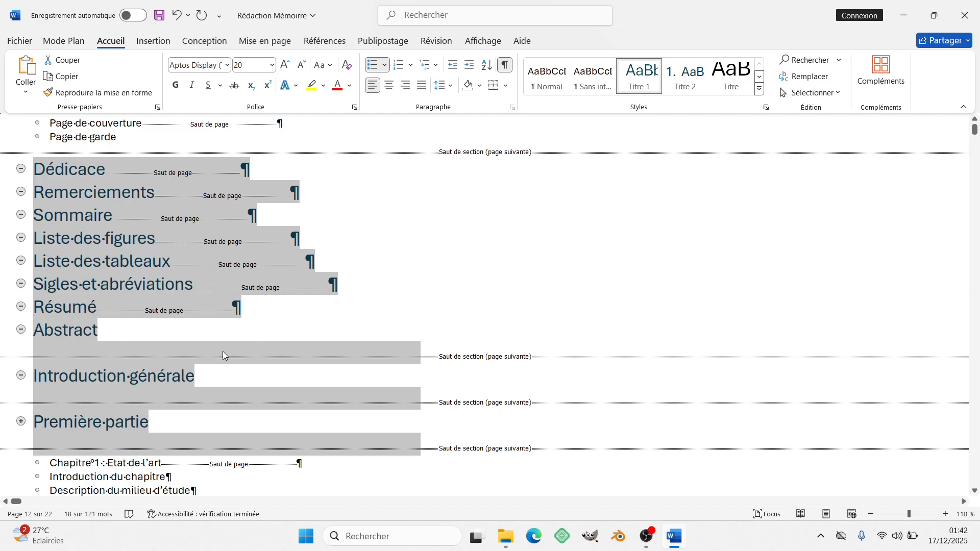
- Apply the Titre 2 style to the "Etat de l'art" chapter heading
{"action": "left_click", "coordinate": [976, 491]}
{"action": "left_click_drag", "start_coordinate": [976, 492], "coordinate": [975, 491]}
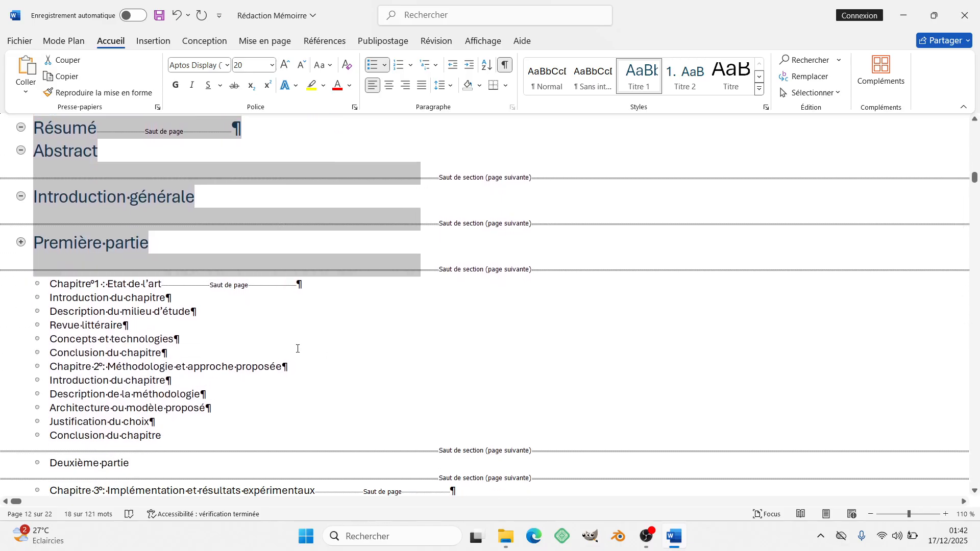
{"action": "left_click", "coordinate": [16, 288]}
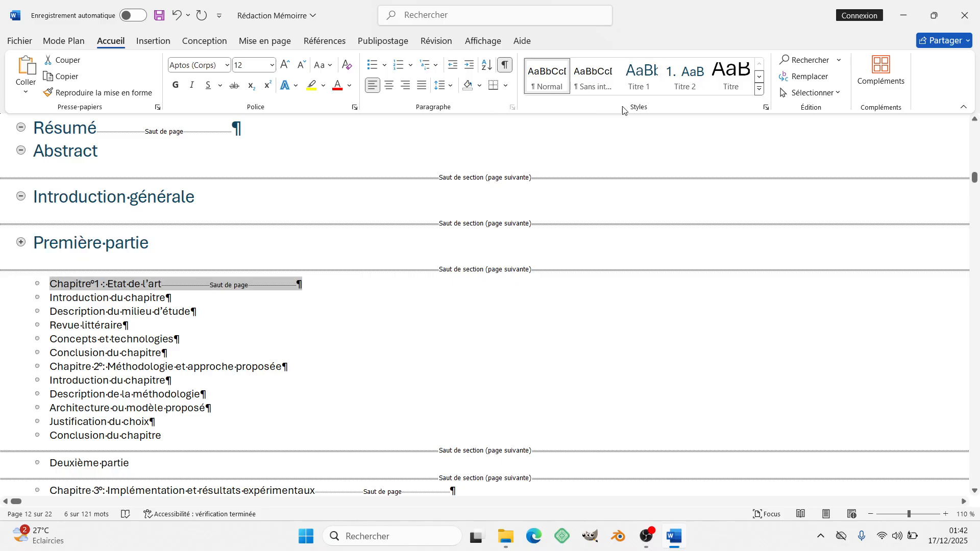
{"action": "left_click", "coordinate": [675, 82]}
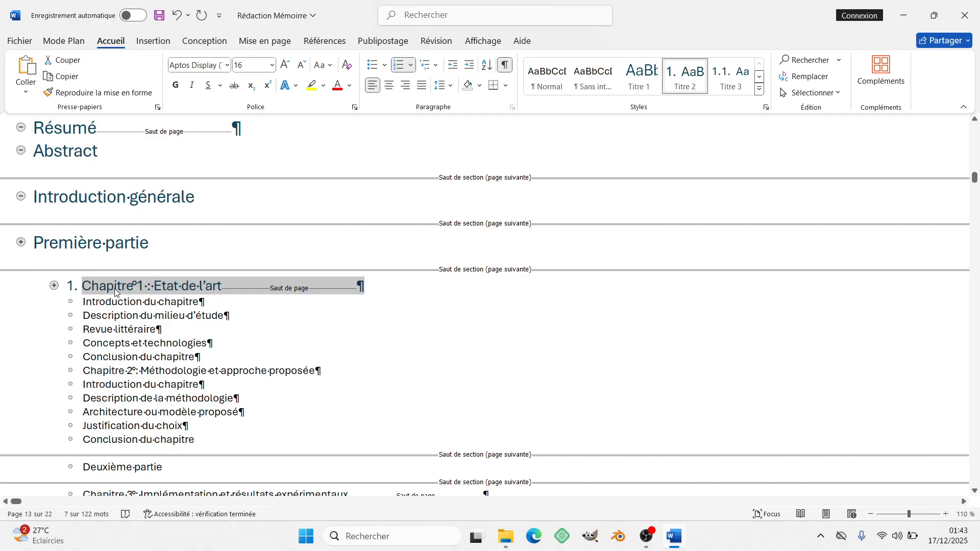
- Apply the Titre 3 style to the Chapitre 1 sections from "Introduction du chapitre" through "Conclusion du chapitre"
{"action": "left_click", "coordinate": [433, 66]}
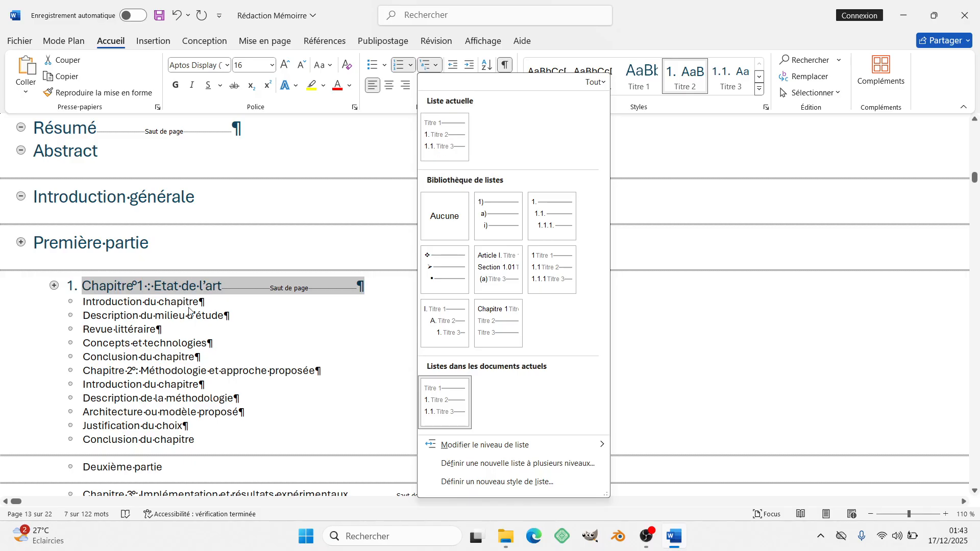
{"action": "left_click", "coordinate": [205, 325]}
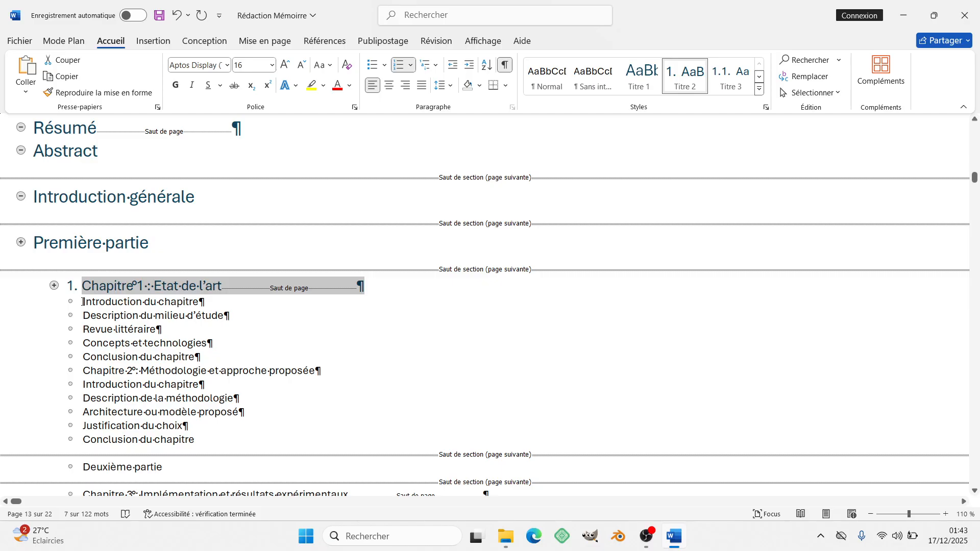
{"action": "left_click_drag", "start_coordinate": [82, 301], "coordinate": [215, 359]}
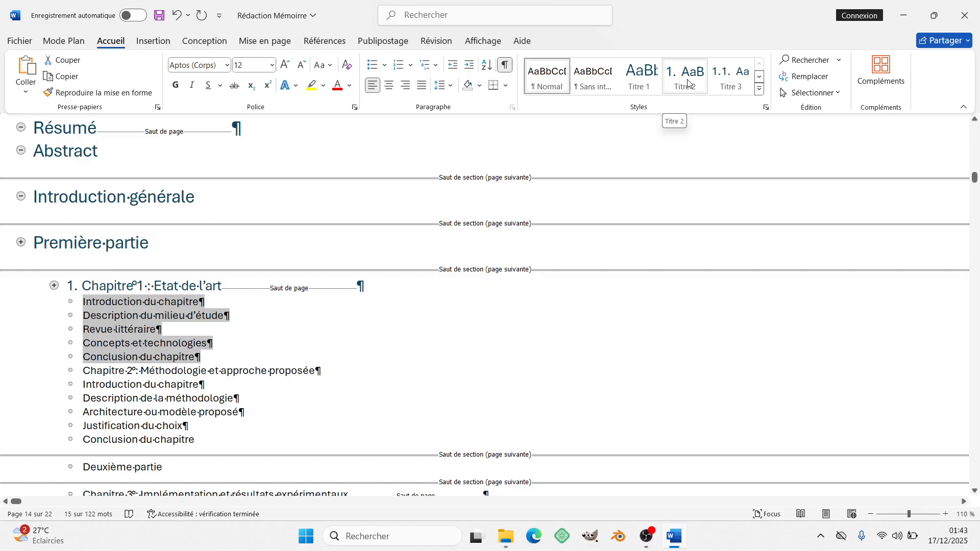
{"action": "left_click", "coordinate": [735, 80]}
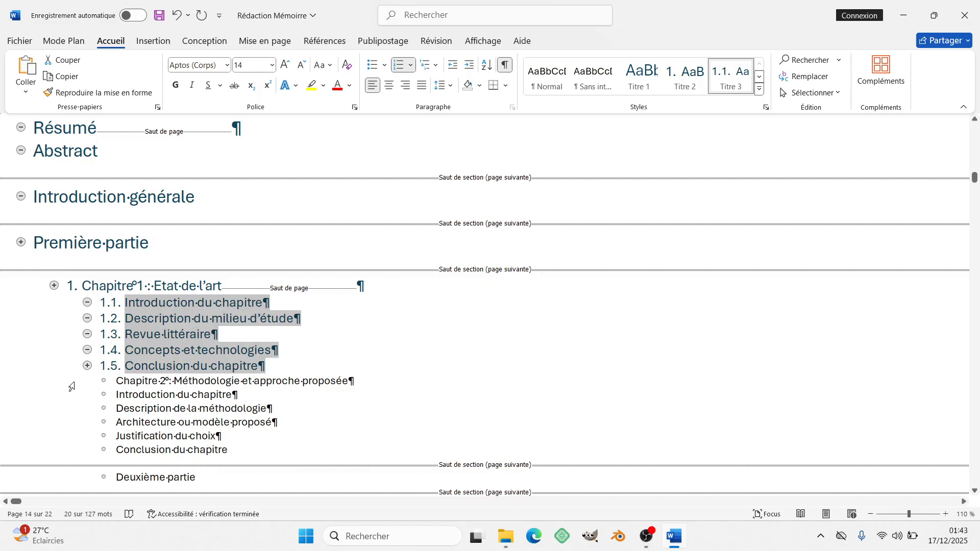
- Apply Titre 2 to the "Méthodologie et approche proposée" chapter heading and Titre 3 to its five section entries
{"action": "left_click", "coordinate": [31, 387]}
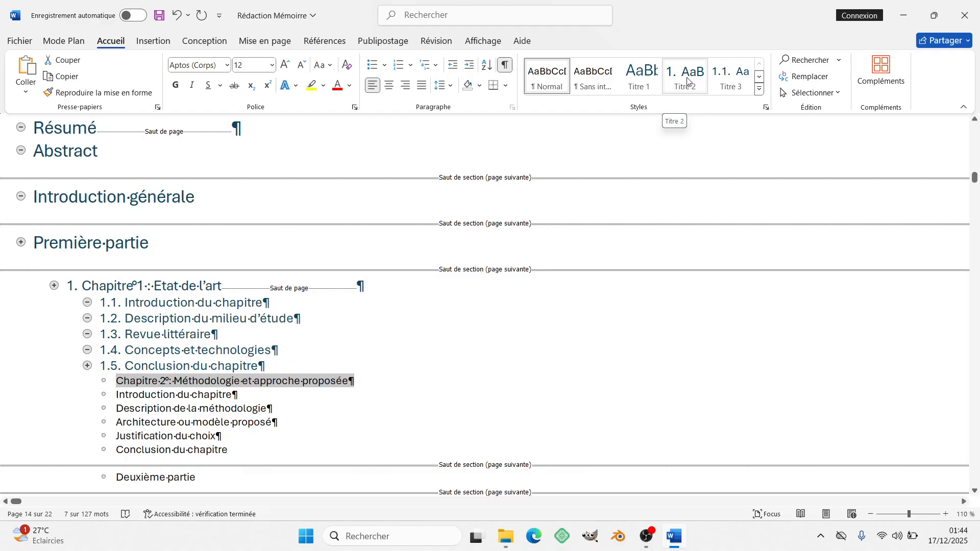
{"action": "left_click", "coordinate": [687, 80]}
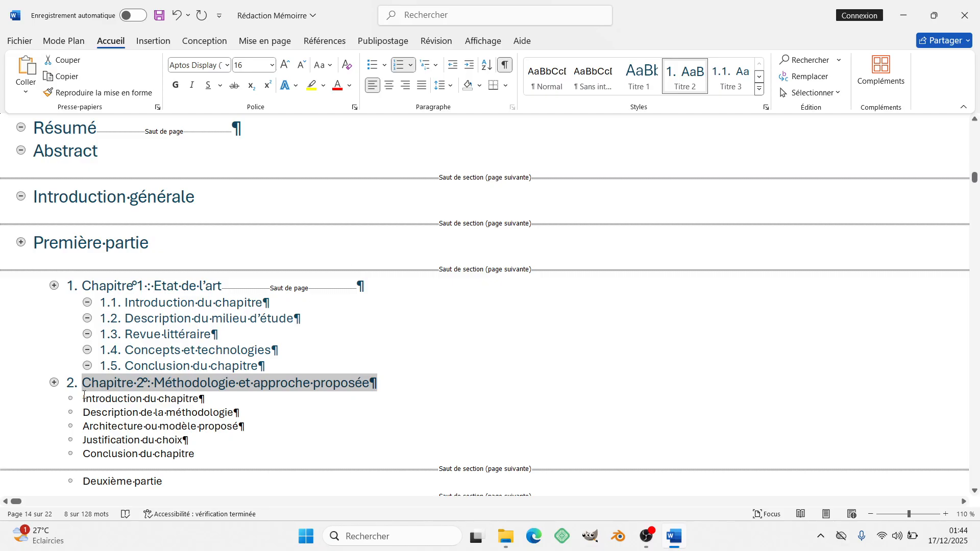
{"action": "left_click_drag", "start_coordinate": [83, 399], "coordinate": [201, 450]}
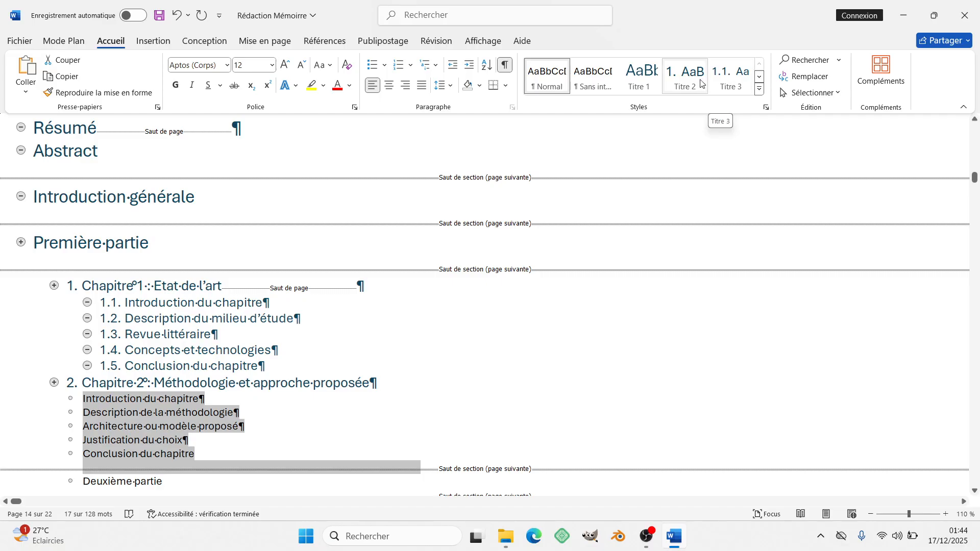
{"action": "left_click", "coordinate": [730, 86]}
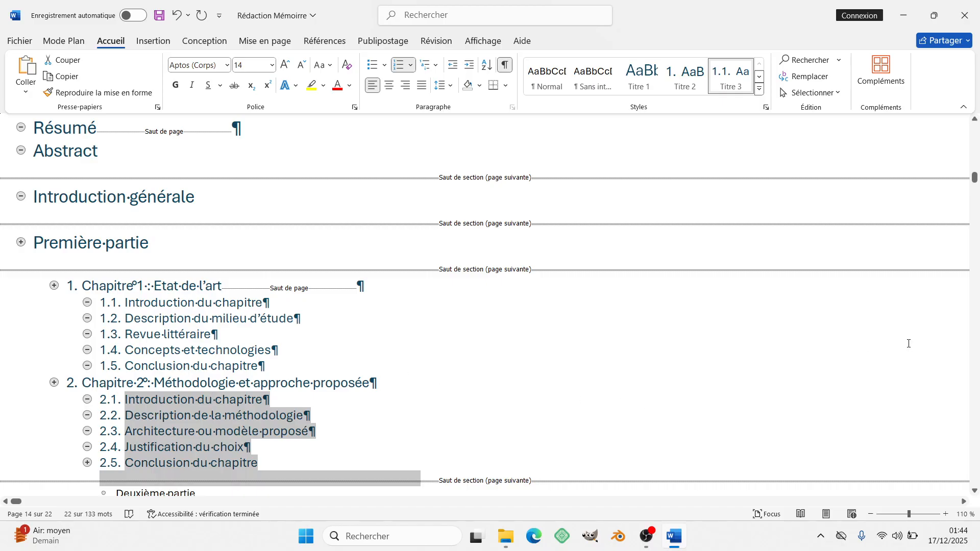
- Apply the Titre 1 style to the "Deuxième partie" entry
{"action": "left_click", "coordinate": [975, 491]}
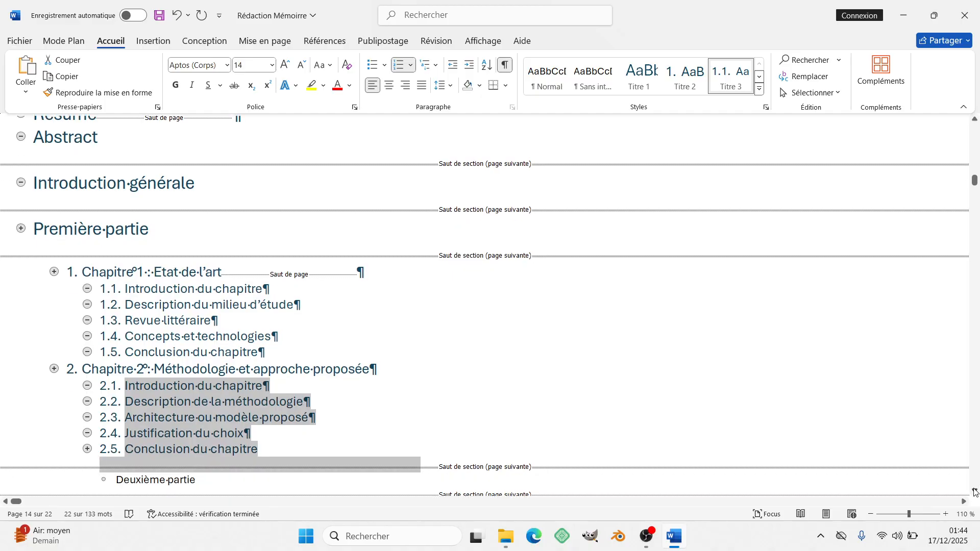
{"action": "left_click", "coordinate": [975, 492]}
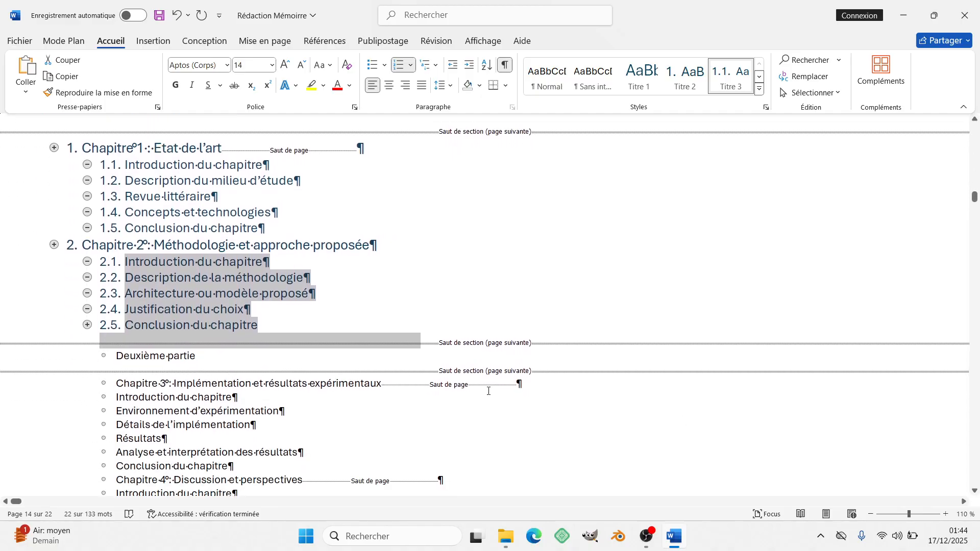
{"action": "left_click", "coordinate": [6, 356]}
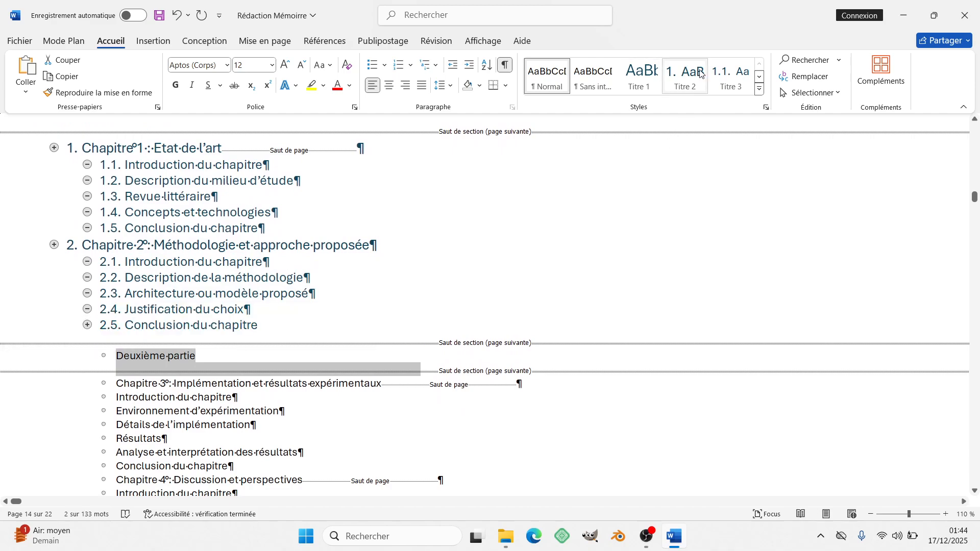
{"action": "left_click", "coordinate": [644, 77]}
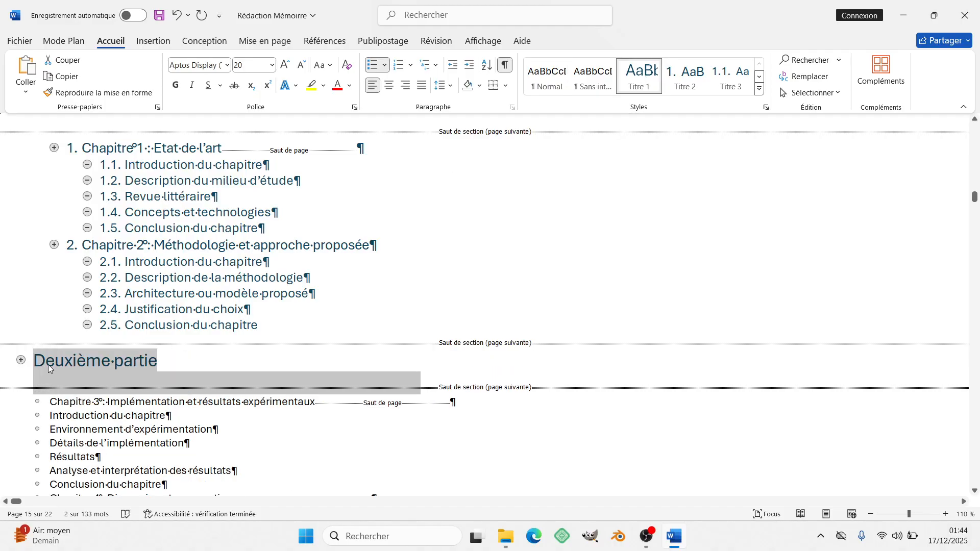
- Apply Titre 2 to the "Implémentation et résultats expérimentaux" chapter heading and Titre 3 to its six section entries
{"action": "left_click", "coordinate": [1, 404]}
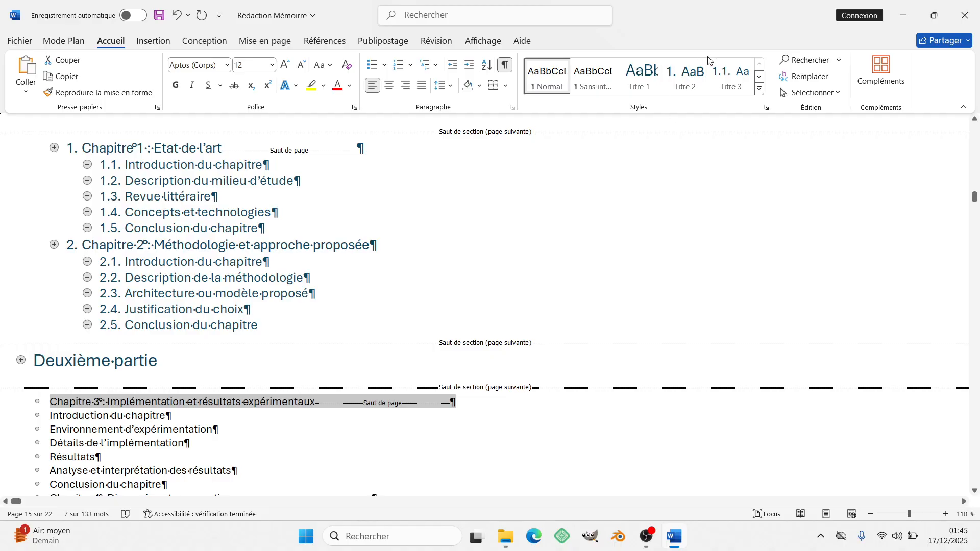
{"action": "left_click", "coordinate": [686, 85]}
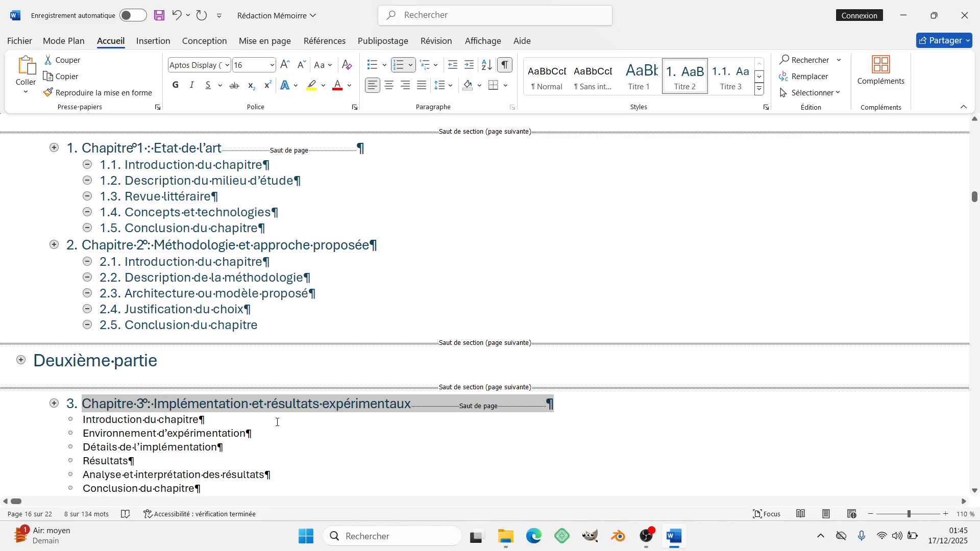
{"action": "left_click", "coordinate": [84, 422]}
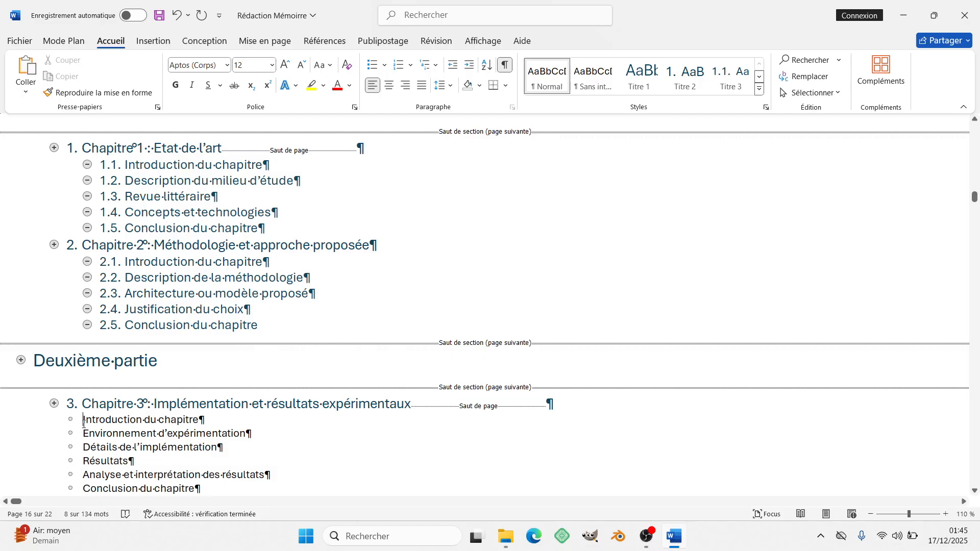
{"action": "left_click_drag", "start_coordinate": [83, 421], "coordinate": [248, 387]}
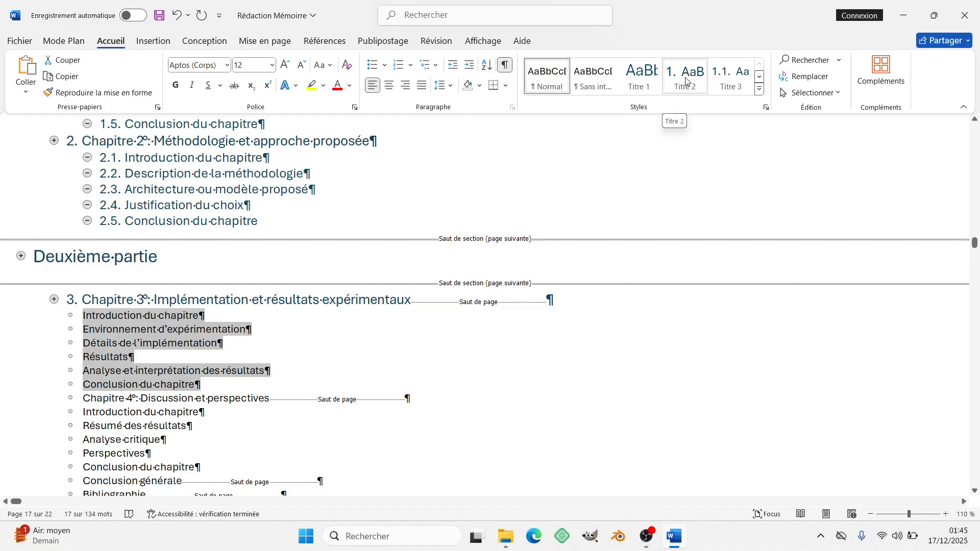
{"action": "left_click", "coordinate": [729, 81]}
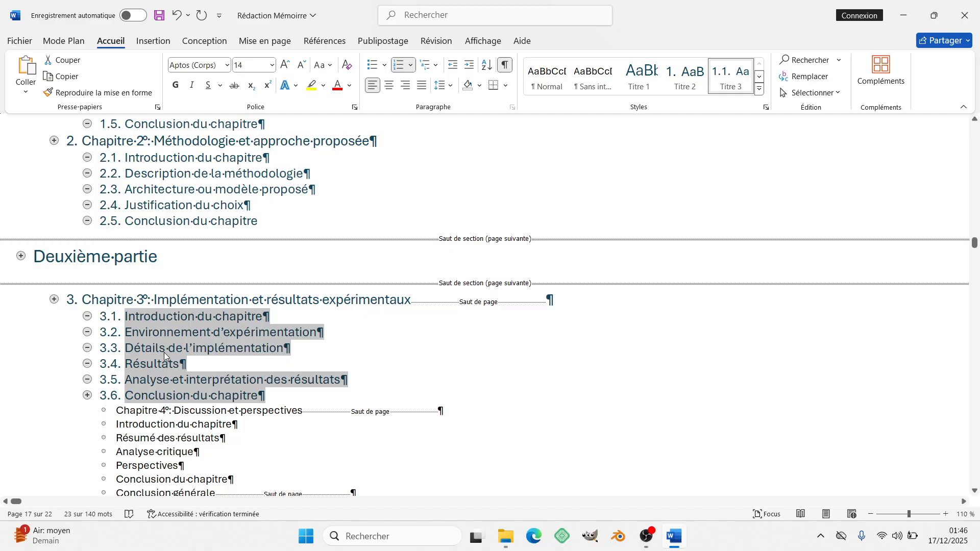
- Apply Titre 2 to the "Discussion et perspectives" chapter heading and Titre 3 to its five section entries
{"action": "left_click", "coordinate": [53, 418]}
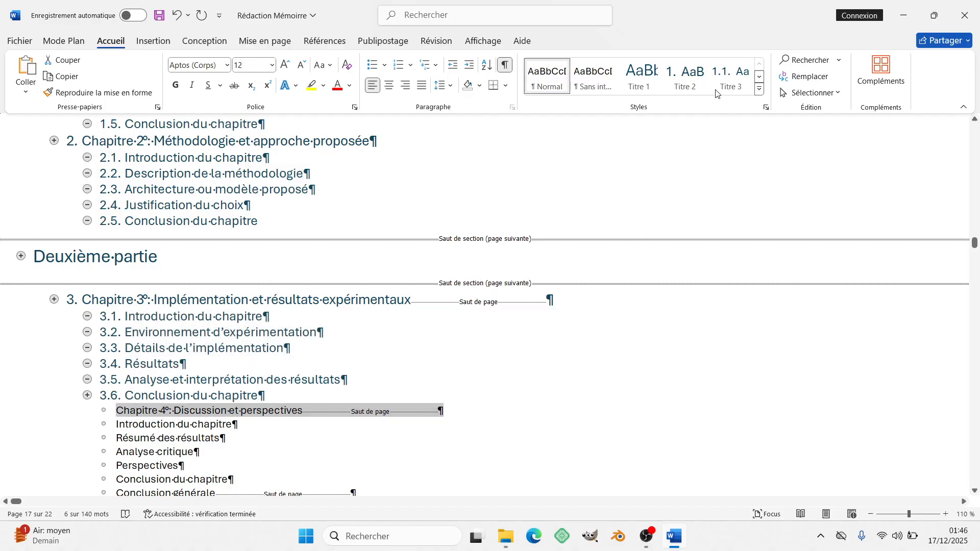
{"action": "left_click", "coordinate": [685, 78]}
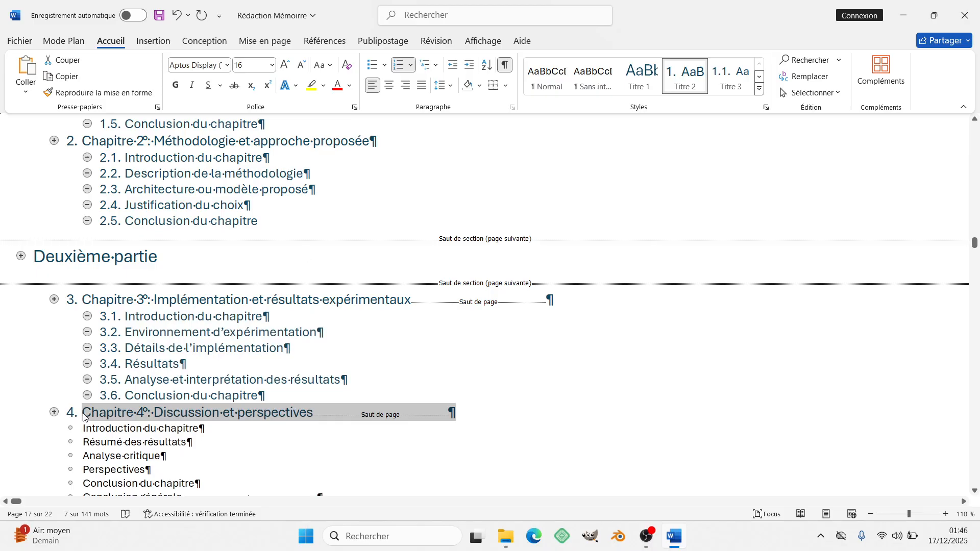
{"action": "left_click_drag", "start_coordinate": [83, 428], "coordinate": [212, 405]}
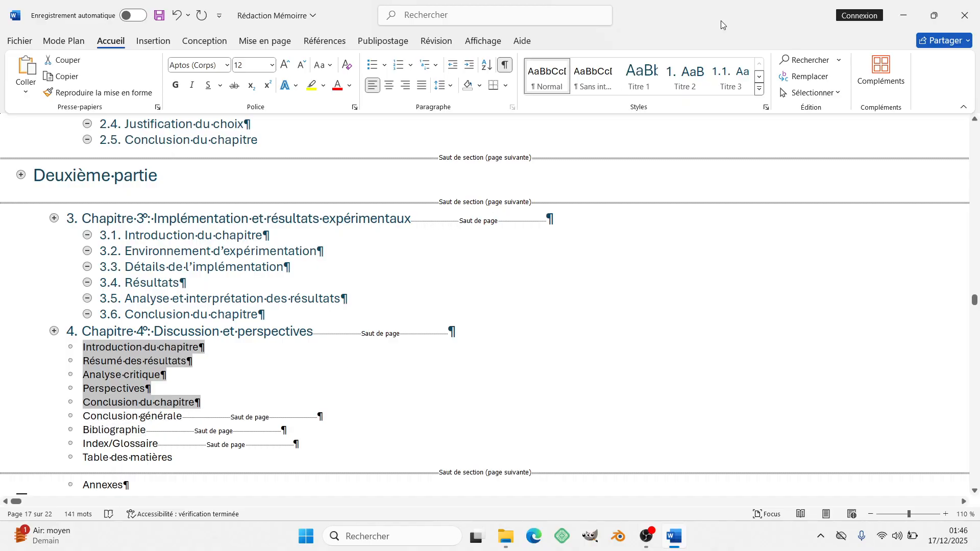
{"action": "left_click", "coordinate": [731, 76]}
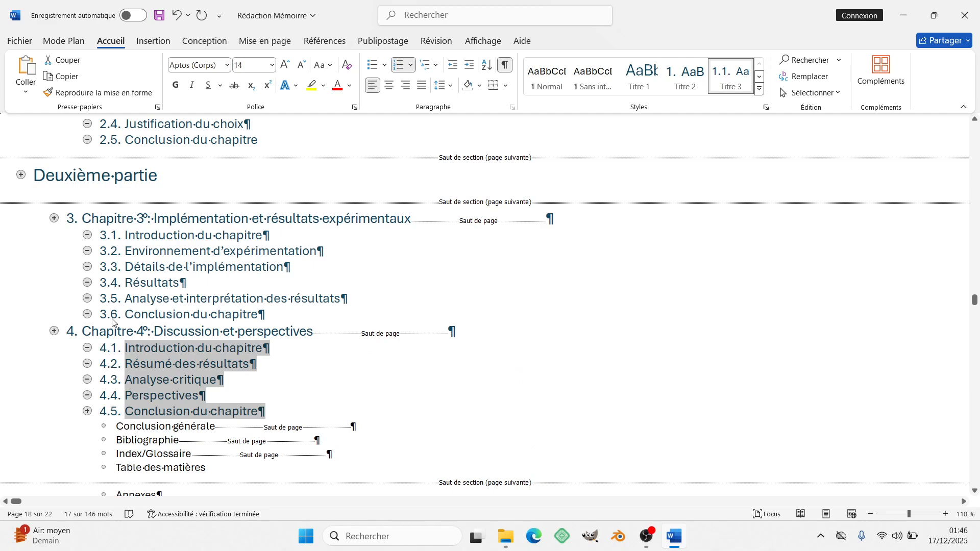
- Apply the Titre 1 style to the closing entries from "Conclusion générale" through "Annexes"
{"action": "left_click", "coordinate": [57, 430]}
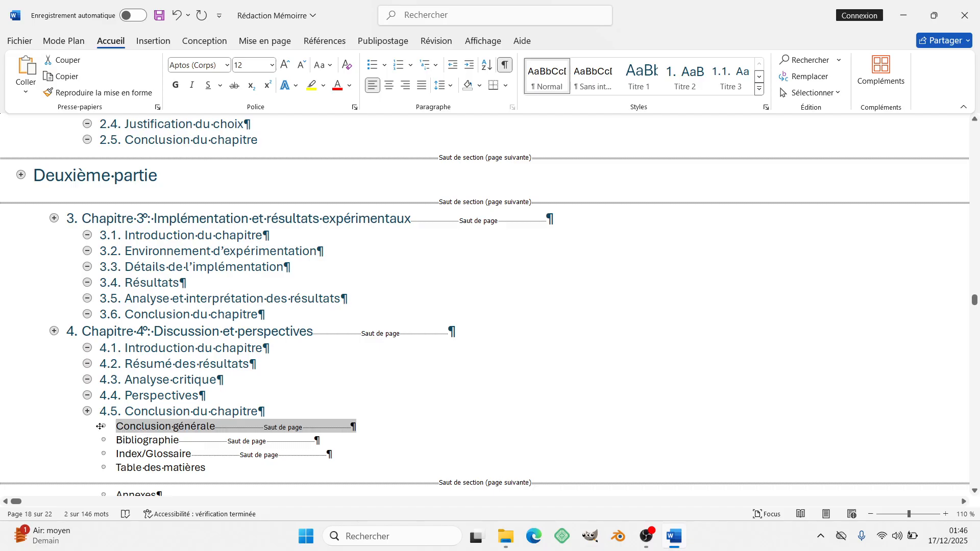
{"action": "key", "text": "shift+Down"}
{"action": "key", "text": "shift+Down"}
{"action": "key", "text": "shift+Down"}
{"action": "key", "text": "shift+Down"}
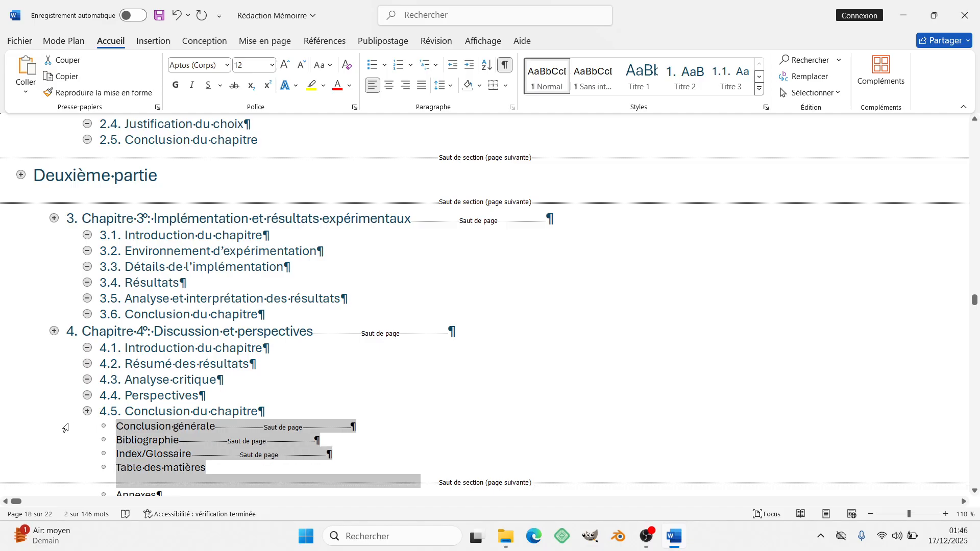
{"action": "left_click", "coordinate": [641, 87]}
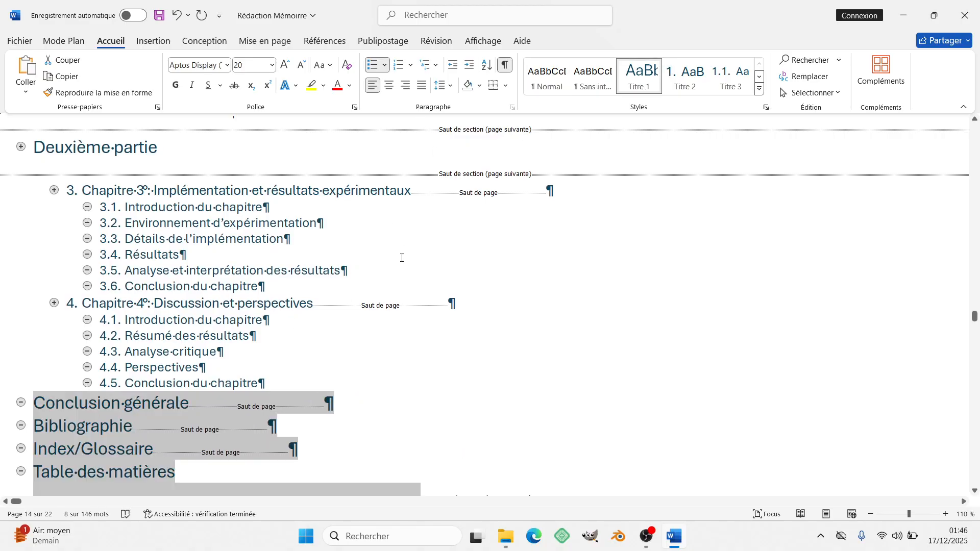
{"action": "scroll", "coordinate": [402, 258], "scroll_direction": "up", "scroll_amount": 3}
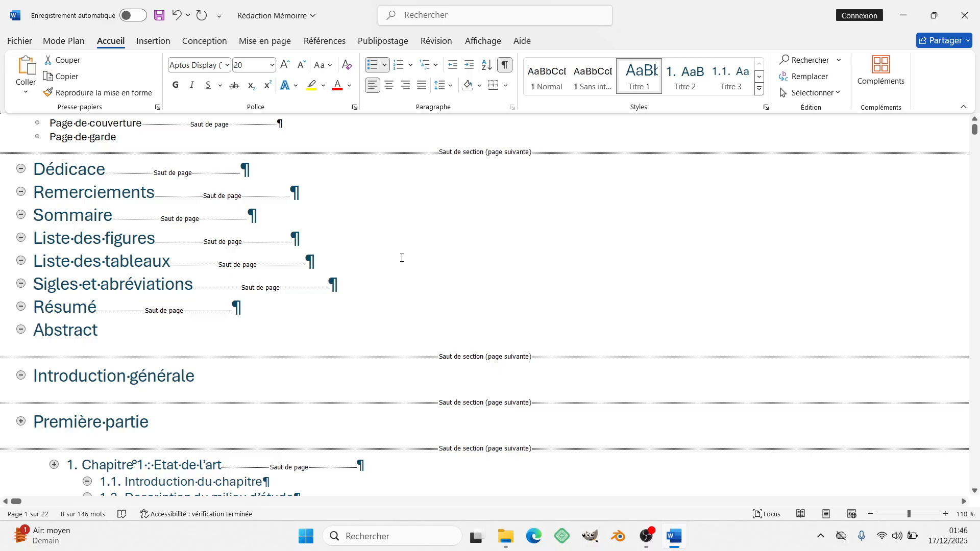
{"action": "scroll", "coordinate": [402, 258], "scroll_direction": "down", "scroll_amount": 3}
{"action": "scroll", "coordinate": [402, 258], "scroll_direction": "down", "scroll_amount": 8}
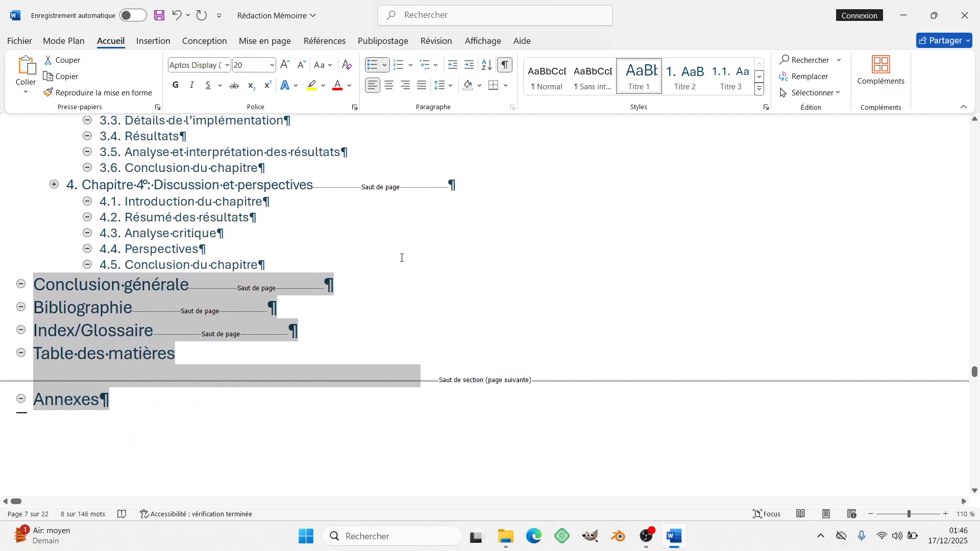
{"action": "scroll", "coordinate": [402, 258], "scroll_direction": "up", "scroll_amount": 15}
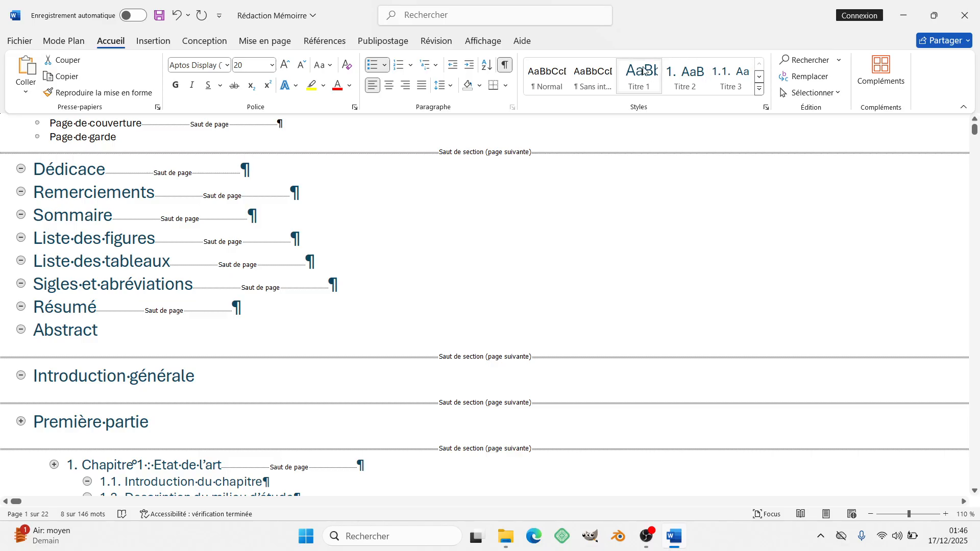
- Switch the document from outline view to page layout view and show the navigation pane
{"action": "left_click", "coordinate": [484, 43]}
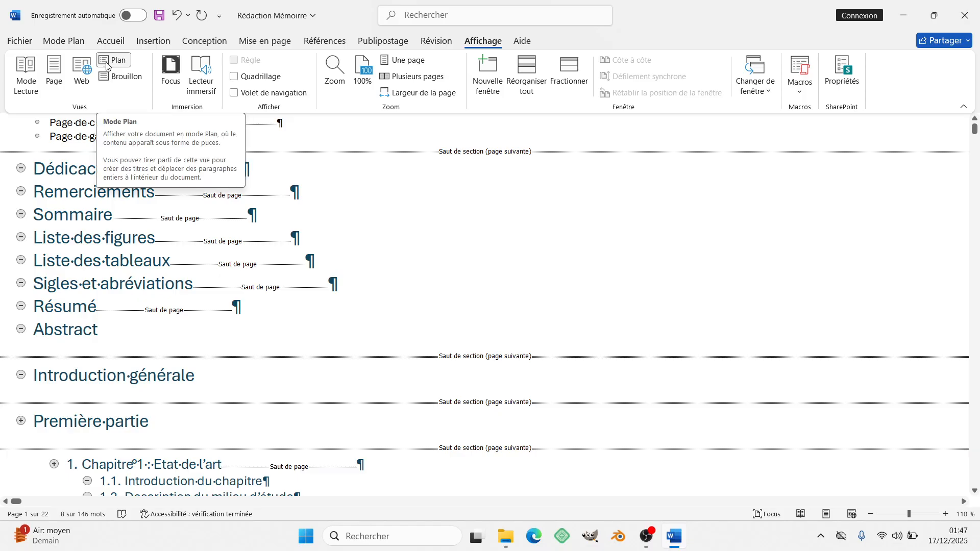
{"action": "left_click", "coordinate": [55, 73]}
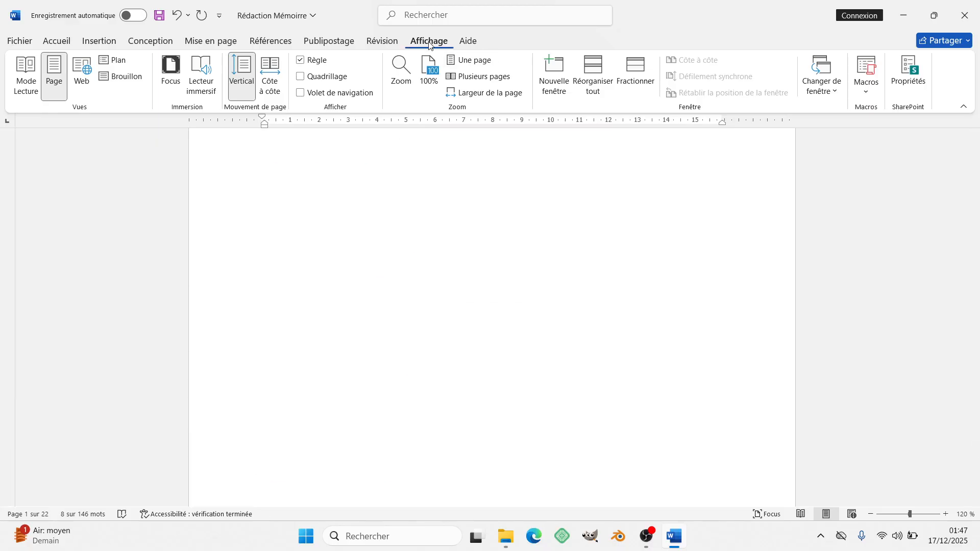
{"action": "left_click", "coordinate": [301, 94]}
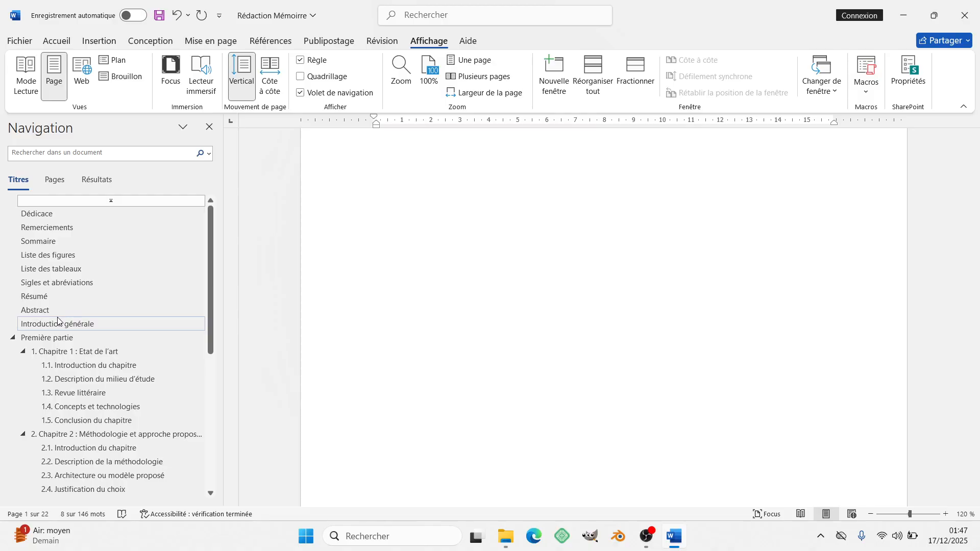
- Examine the heading hierarchy and how the Chapitre 3 and Chapitre 4 headings are laid out on the pages
{"action": "scroll", "coordinate": [57, 320], "scroll_direction": "down", "scroll_amount": 1}
{"action": "scroll", "coordinate": [208, 283], "scroll_direction": "down", "scroll_amount": 1}
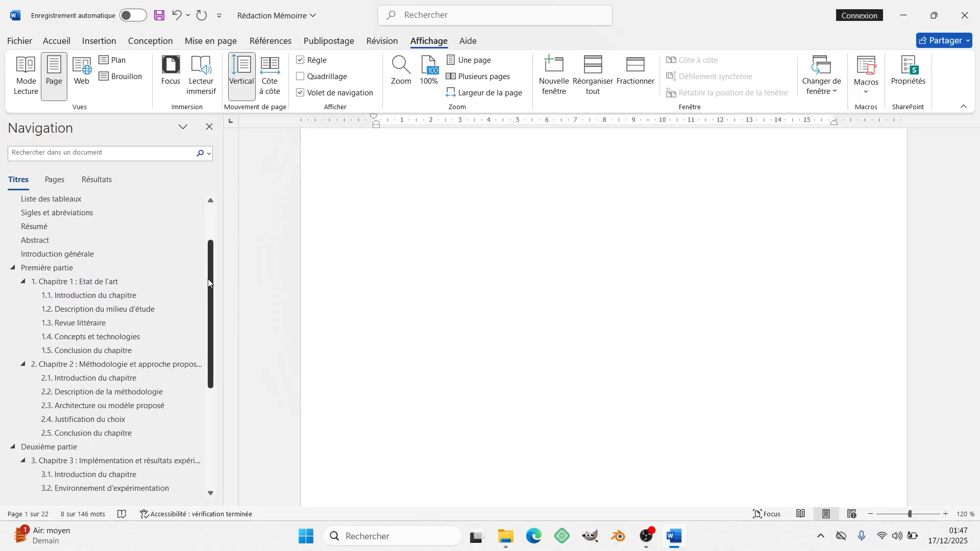
{"action": "left_click_drag", "start_coordinate": [208, 282], "coordinate": [150, 210]}
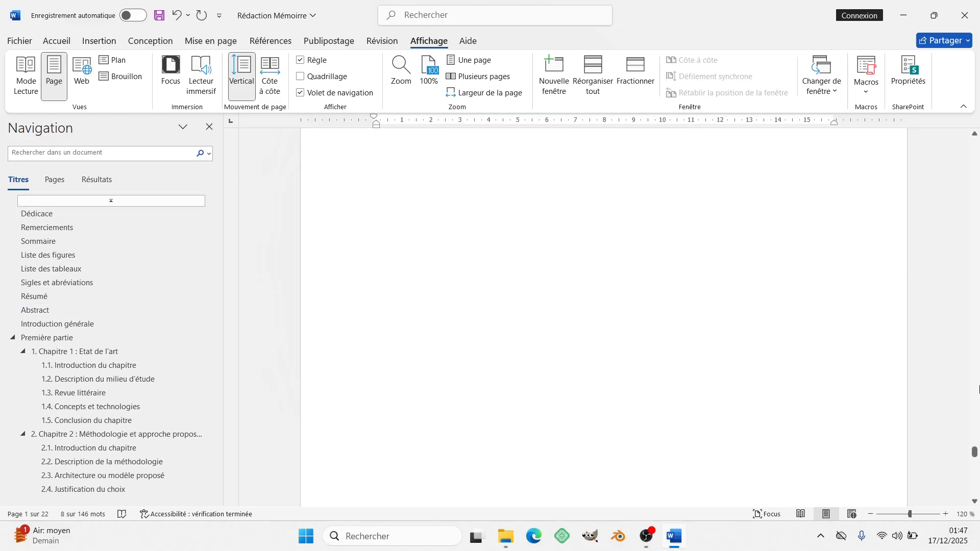
{"action": "scroll", "coordinate": [760, 408], "scroll_direction": "up", "scroll_amount": 15}
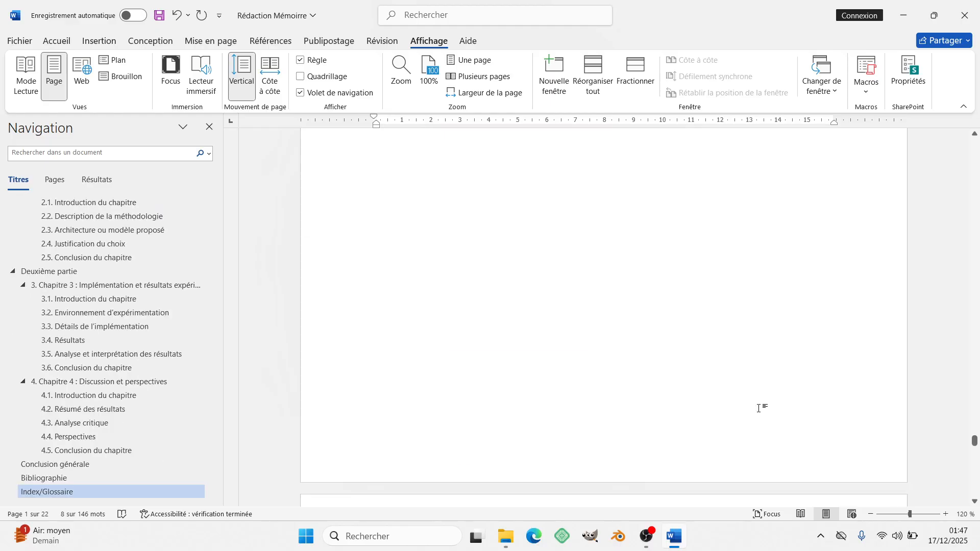
{"action": "scroll", "coordinate": [759, 408], "scroll_direction": "up", "scroll_amount": 8}
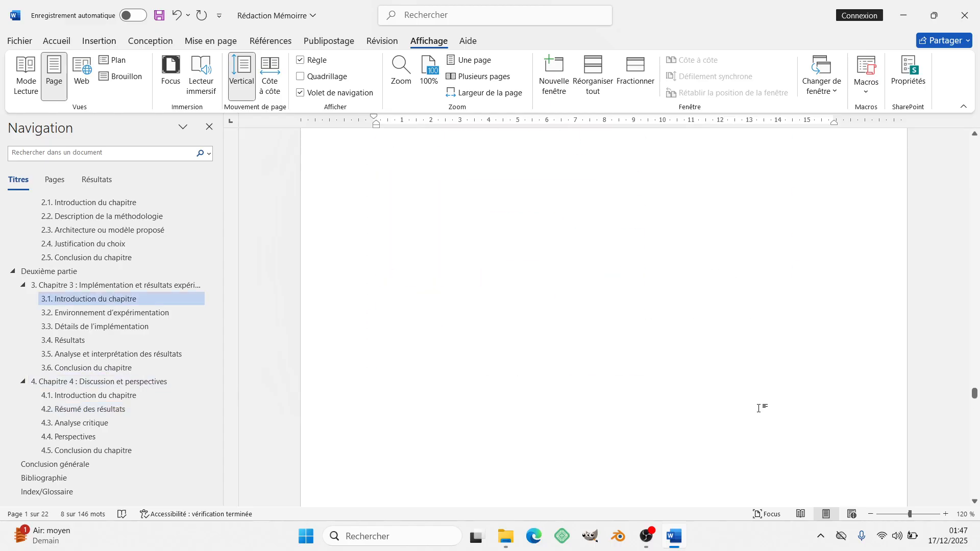
{"action": "scroll", "coordinate": [760, 408], "scroll_direction": "down", "scroll_amount": 4}
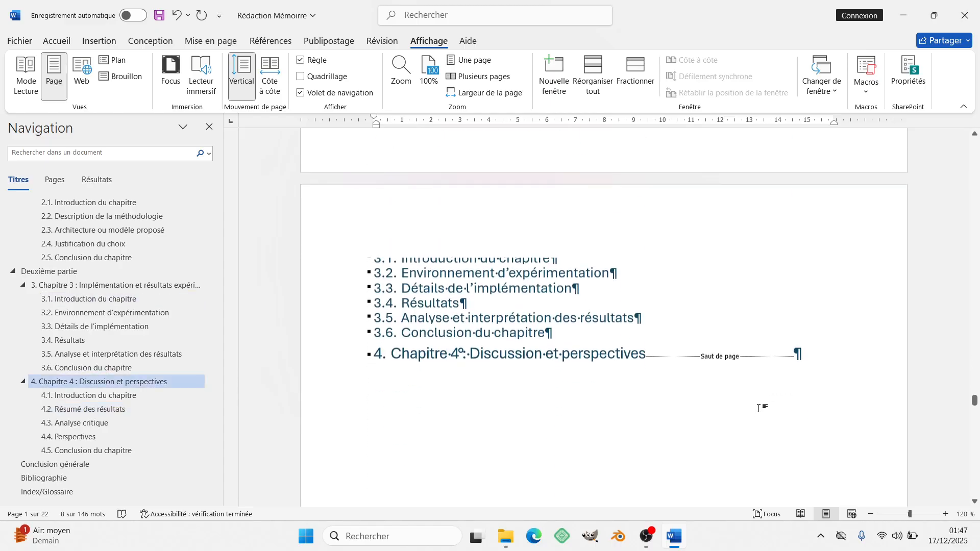
- Jump through the document by its headings, from "Chapitre 3 : Implémentation et résultats expérimentaux" to "Bibliographie"
{"action": "left_click", "coordinate": [59, 289]}
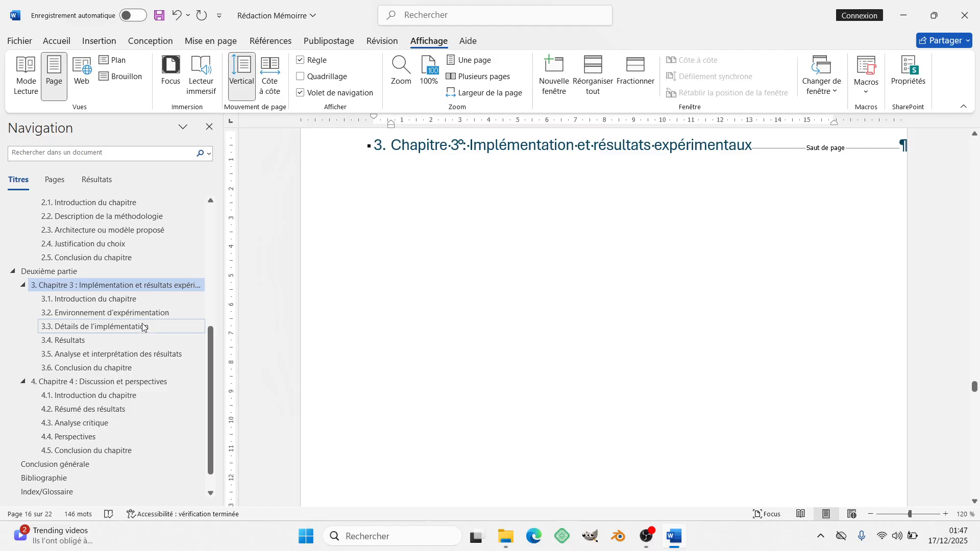
{"action": "left_click", "coordinate": [71, 396]}
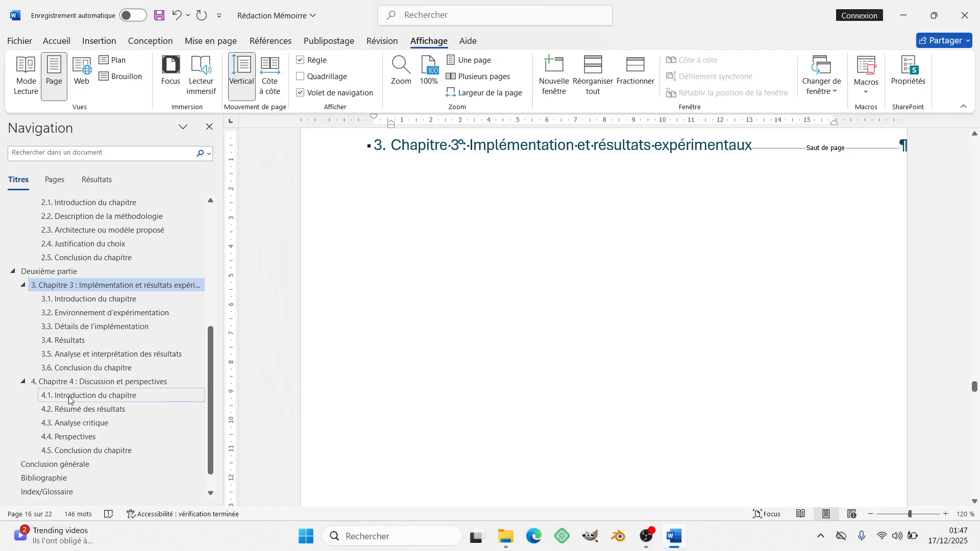
{"action": "left_click", "coordinate": [62, 479]}
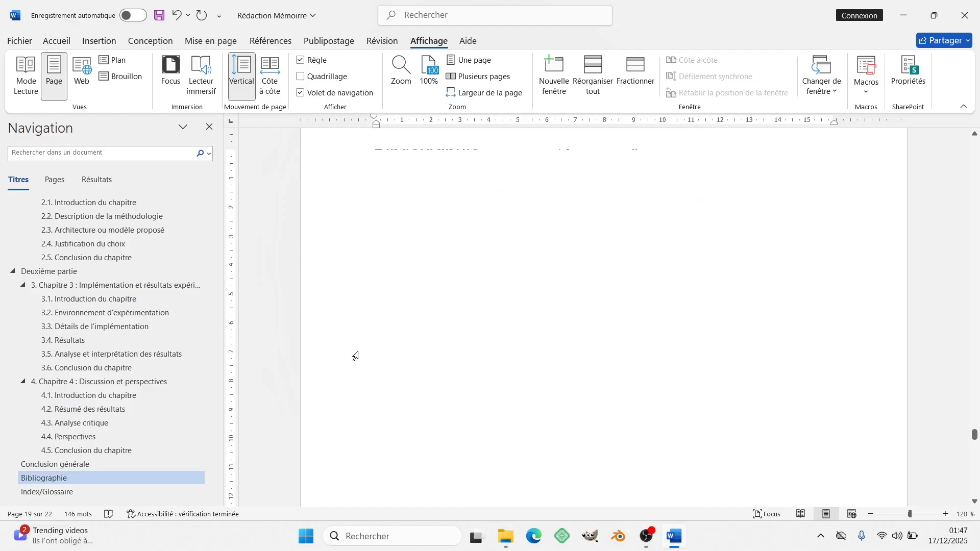
- Check the complete list of document headings from "Dédicace" to "Annexes" for correct nesting and numbering
{"action": "scroll", "coordinate": [566, 266], "scroll_direction": "up", "scroll_amount": 2}
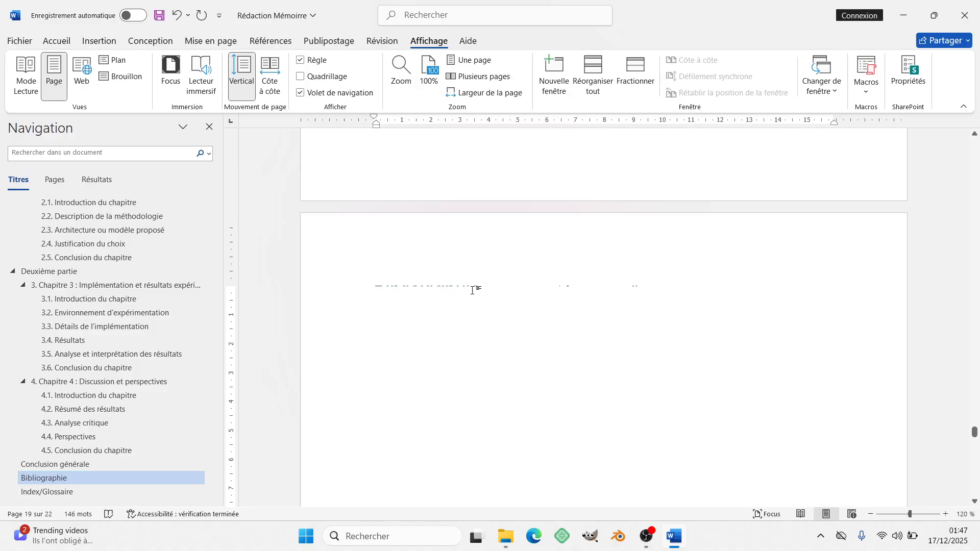
{"action": "scroll", "coordinate": [94, 369], "scroll_direction": "up", "scroll_amount": 6}
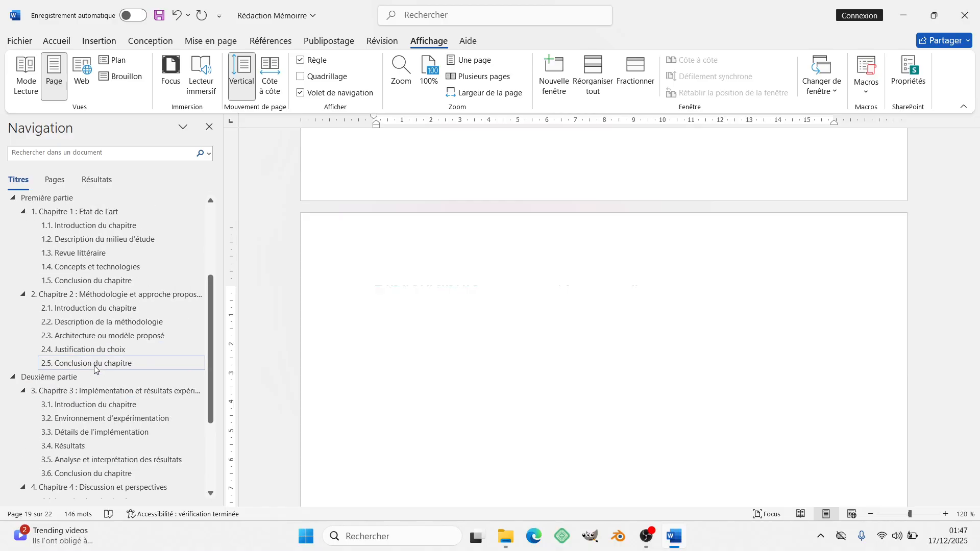
{"action": "scroll", "coordinate": [94, 368], "scroll_direction": "down", "scroll_amount": 5}
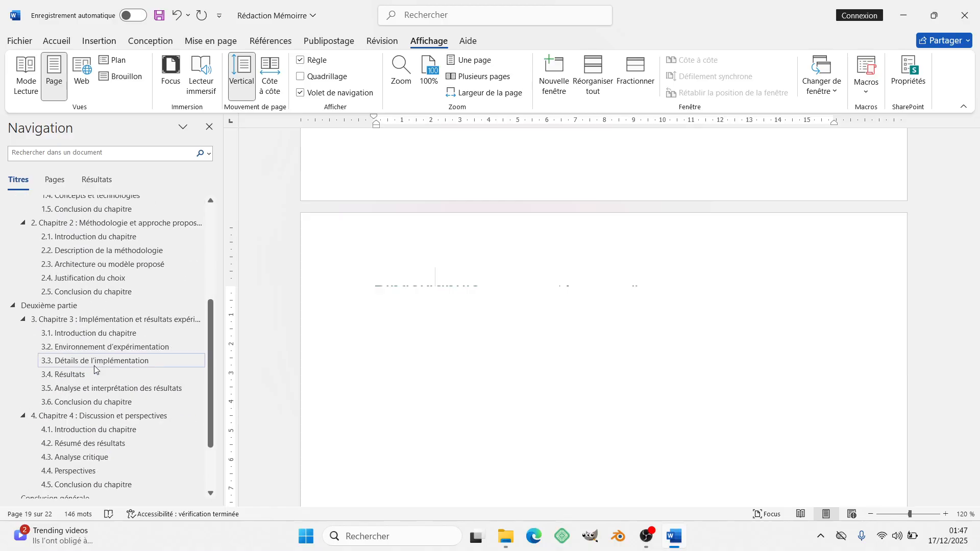
{"action": "scroll", "coordinate": [94, 369], "scroll_direction": "up", "scroll_amount": 5}
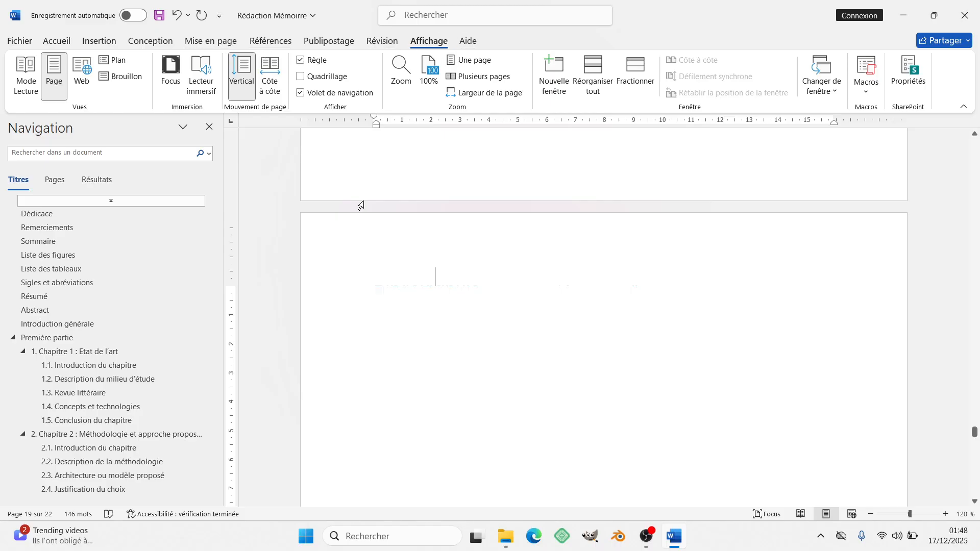
{"action": "scroll", "coordinate": [577, 372], "scroll_direction": "down", "scroll_amount": 10}
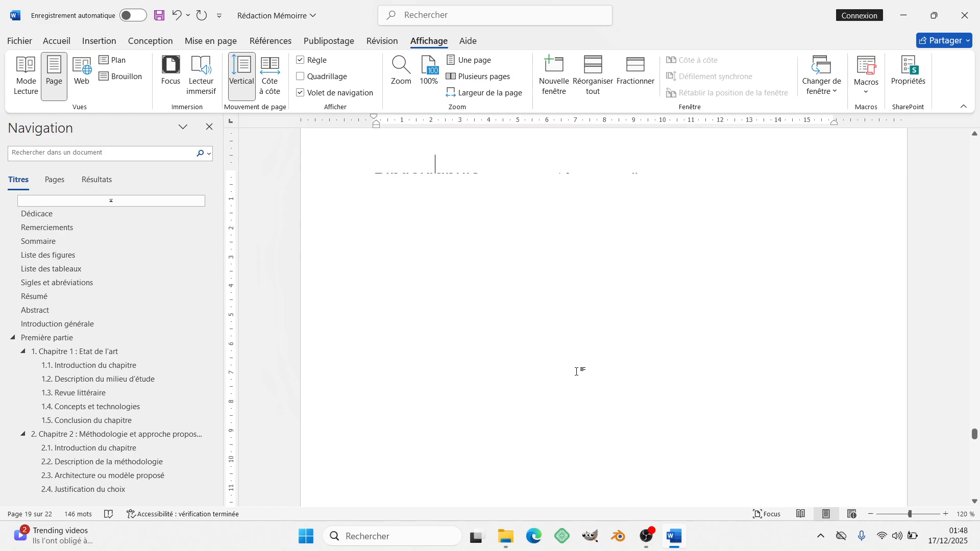
{"action": "scroll", "coordinate": [93, 347], "scroll_direction": "down", "scroll_amount": 6}
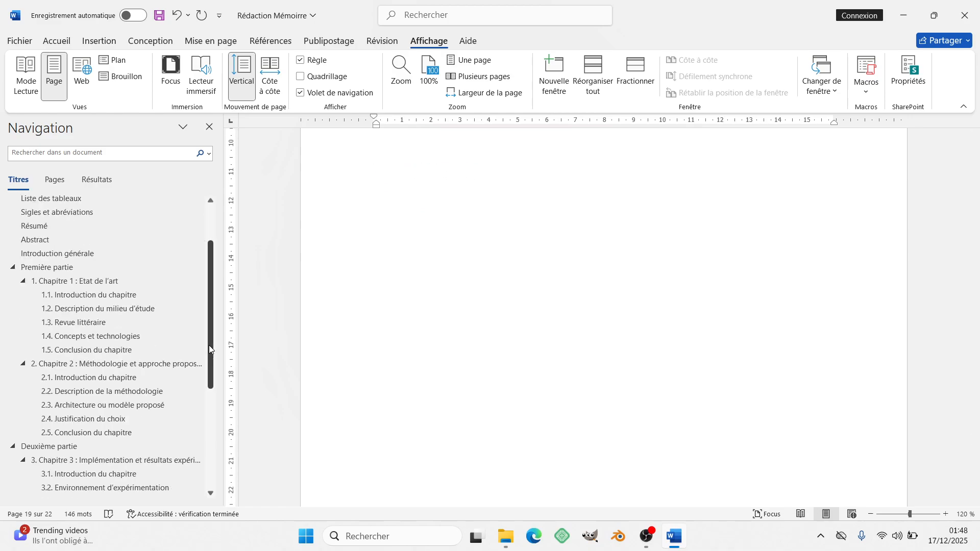
{"action": "scroll", "coordinate": [93, 347], "scroll_direction": "down", "scroll_amount": 2}
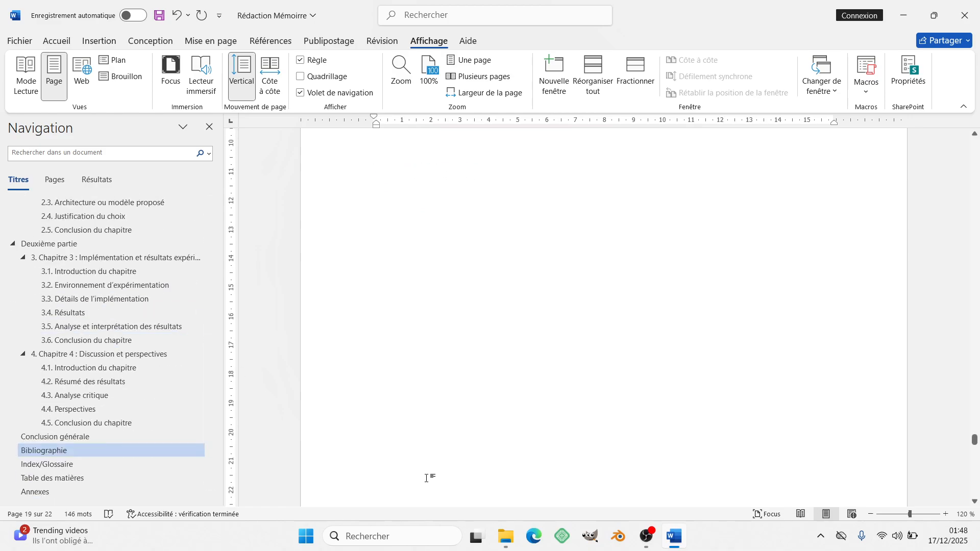
{"action": "left_click", "coordinate": [647, 536]}
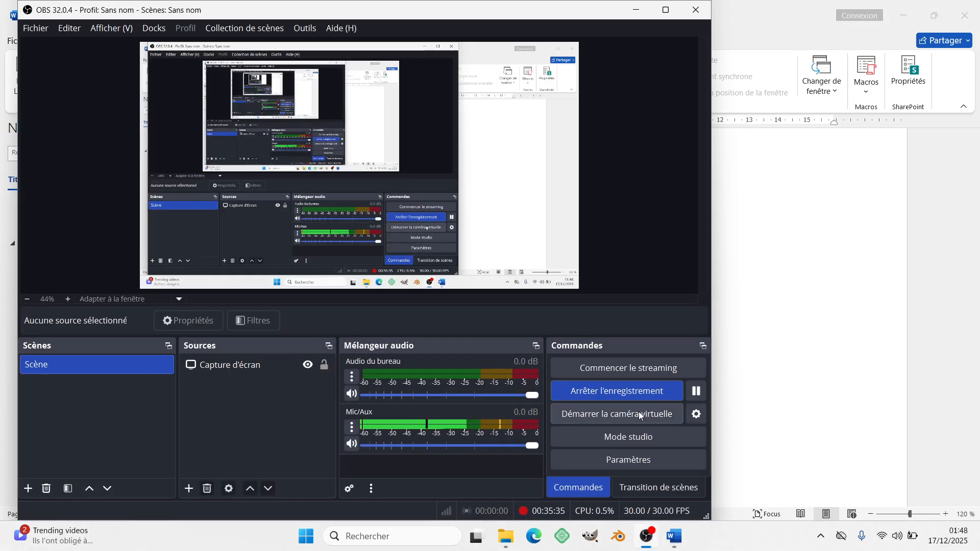